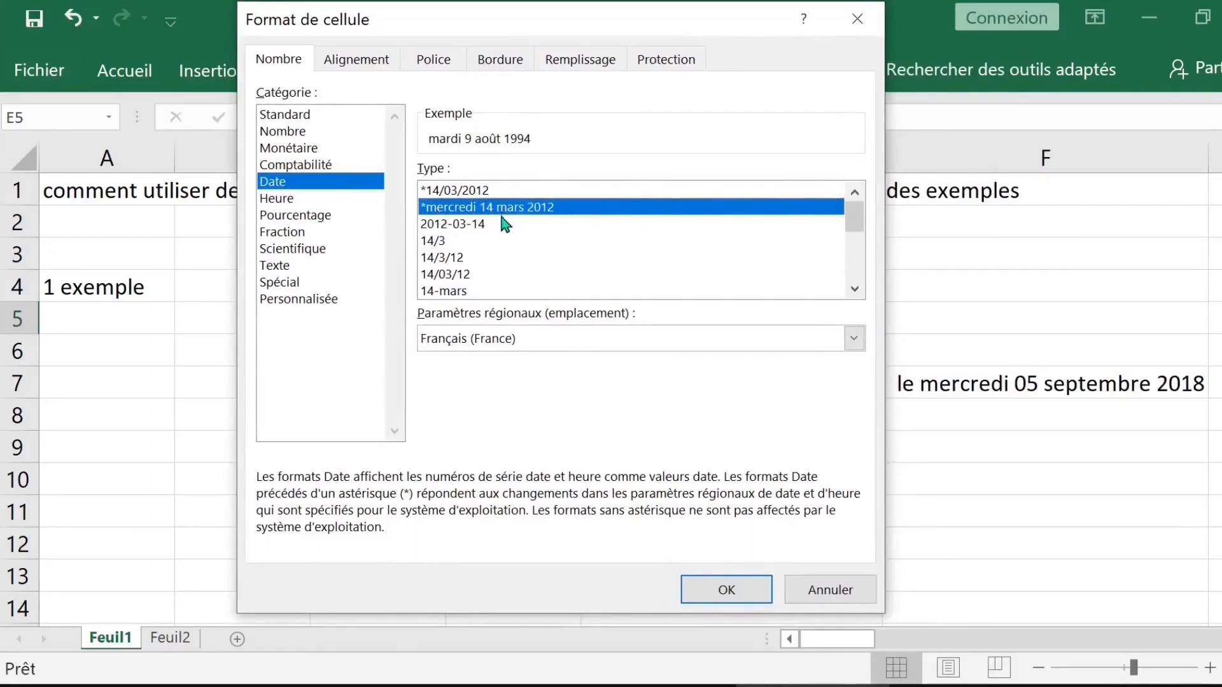
# Apply the long date format *mercredi 14 mars 2012 to cell E5
pyautogui.click(730, 588)
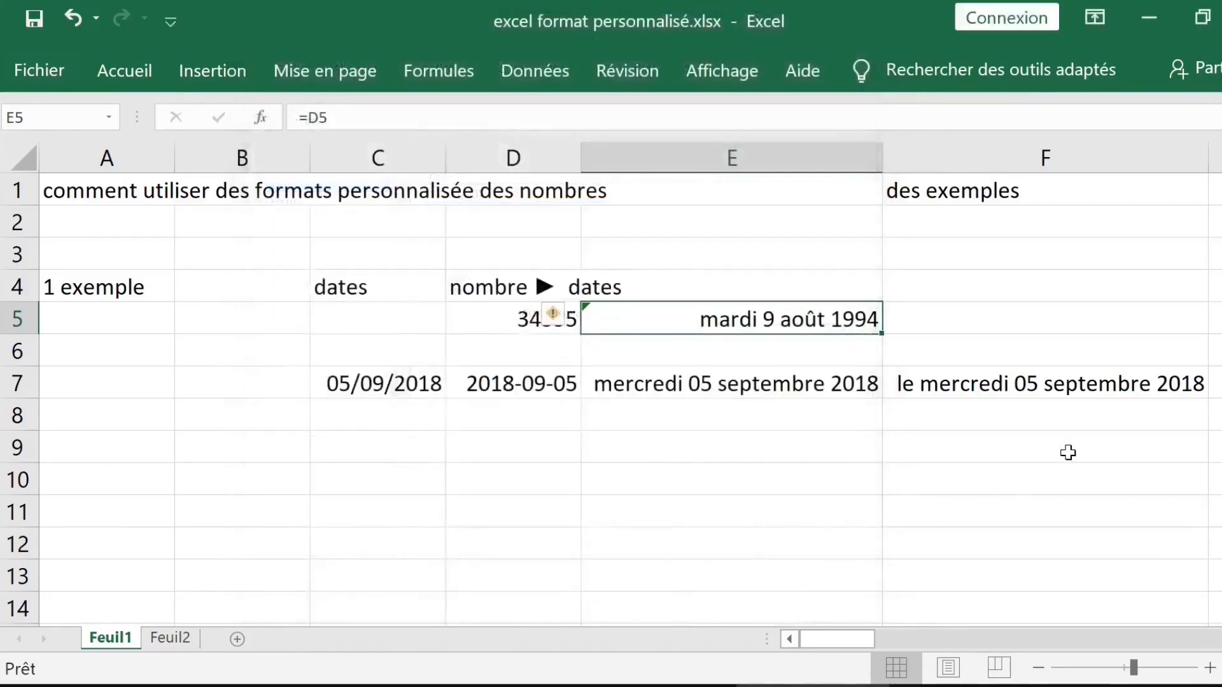
# Try the 2012-03-14 date format on cell E5, then undo it
pyautogui.rightClick(664, 319)
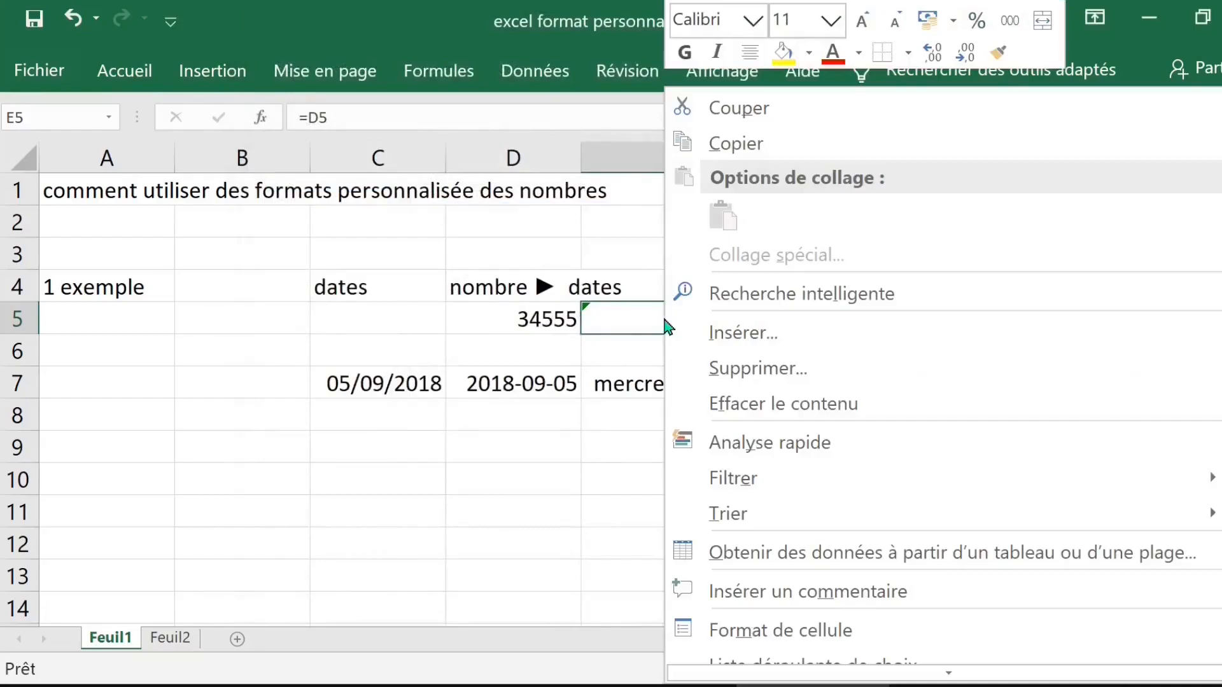
pyautogui.click(789, 633)
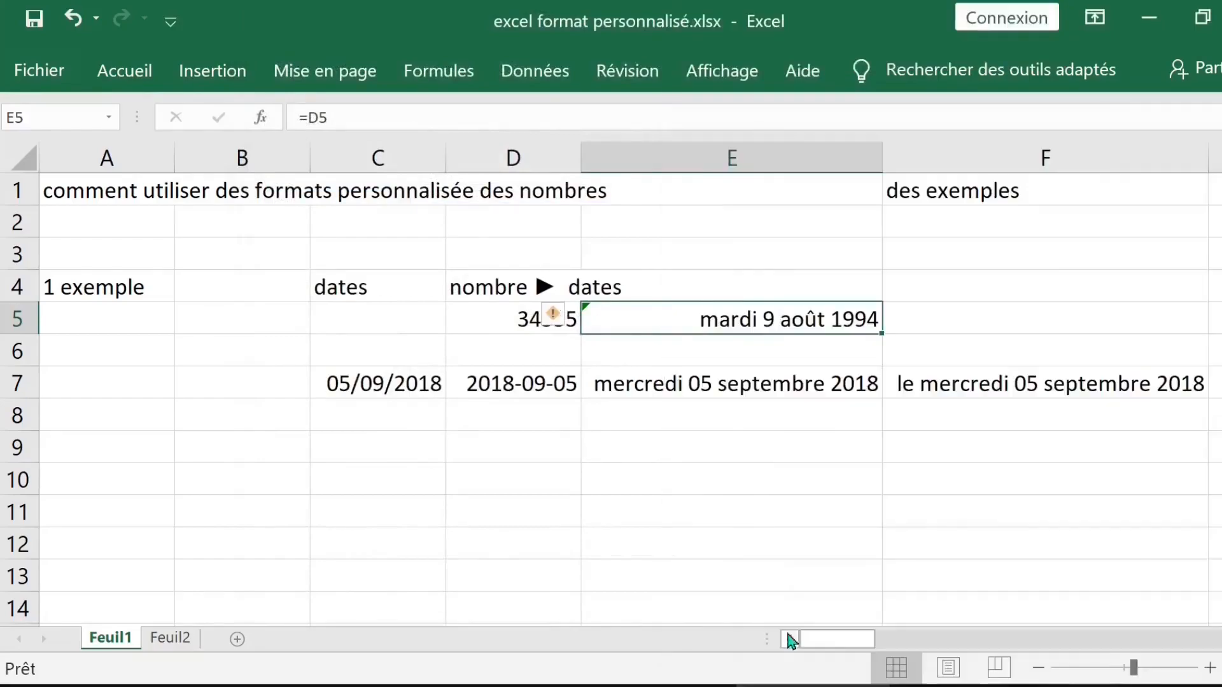
pyautogui.click(697, 288)
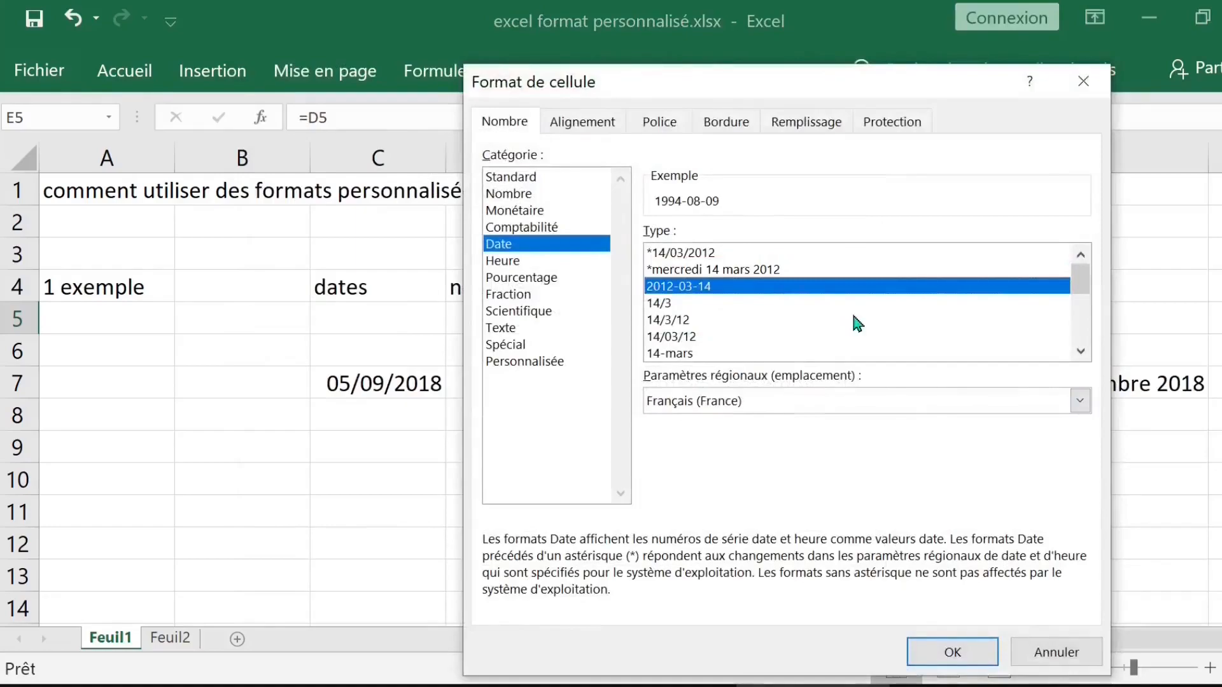
pyautogui.click(976, 645)
pyautogui.hotkey('ctrl', 'z')
# Compare the date entered in cell C7 with the formula and date display in cell D7
pyautogui.click(399, 390)
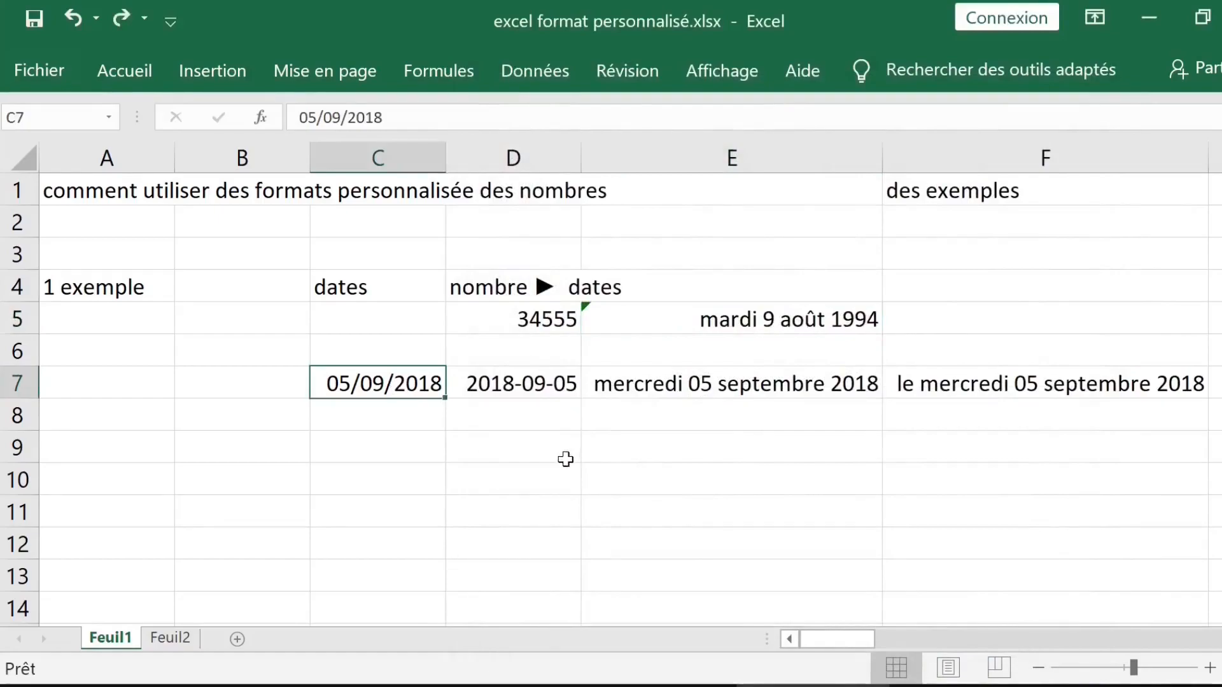
pyautogui.click(536, 390)
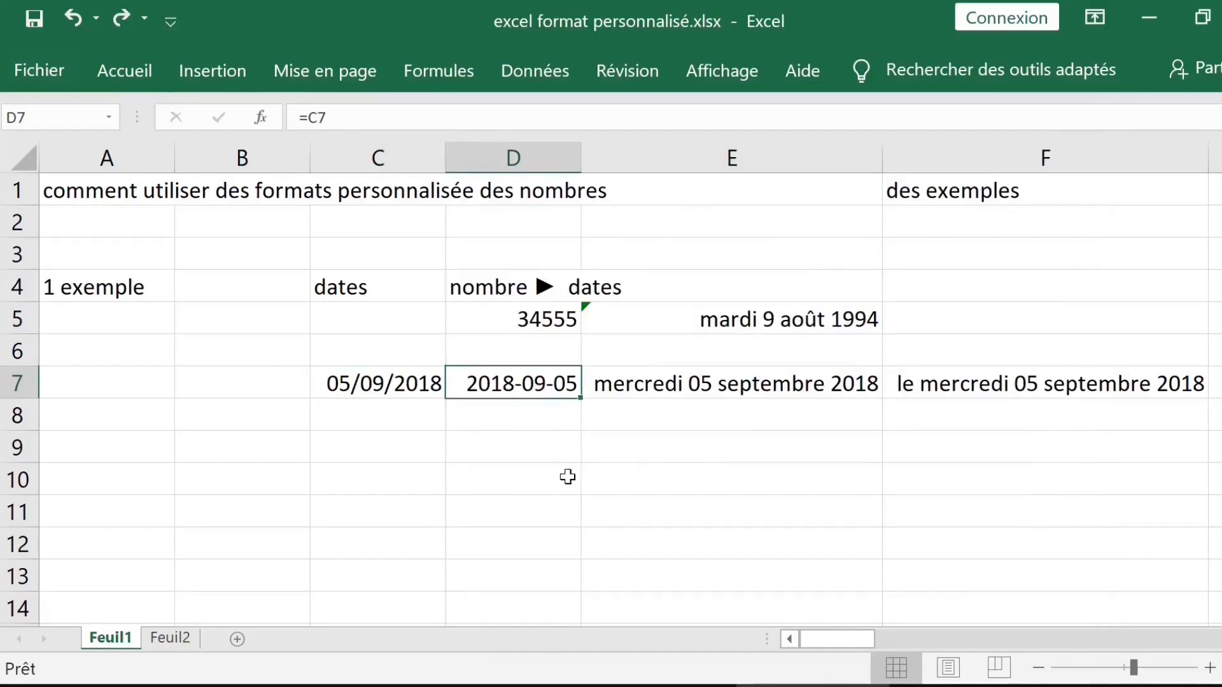
pyautogui.click(388, 376)
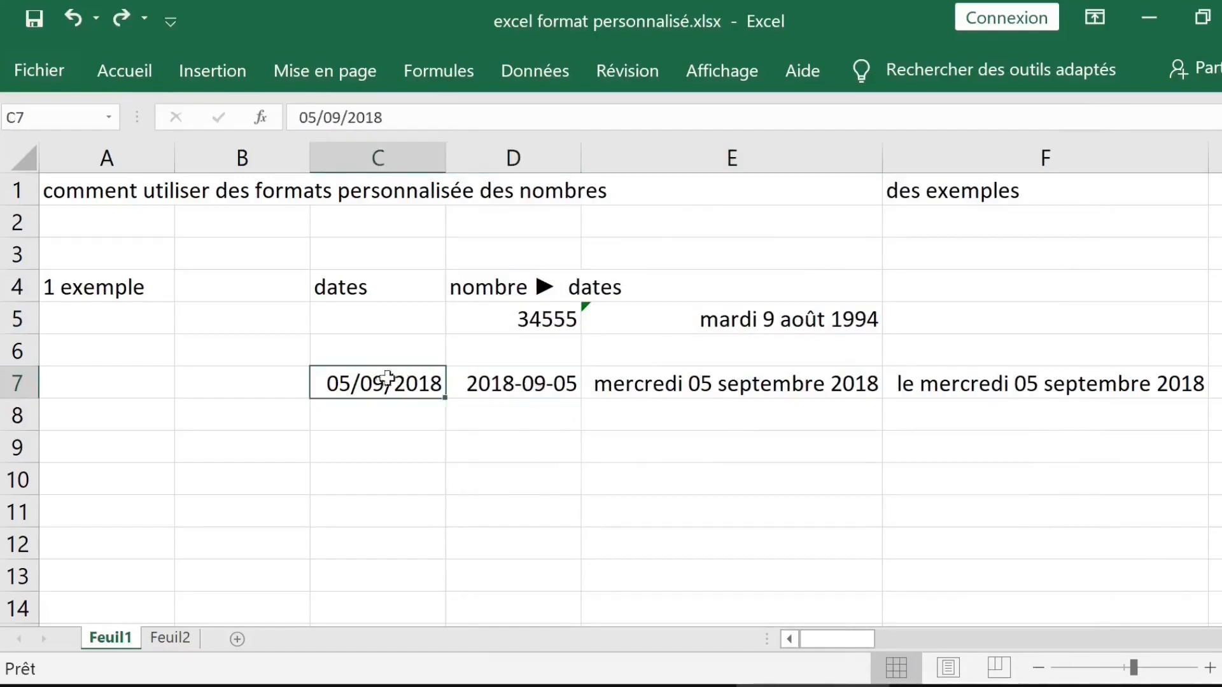
pyautogui.click(520, 381)
pyautogui.click(400, 384)
pyautogui.click(506, 386)
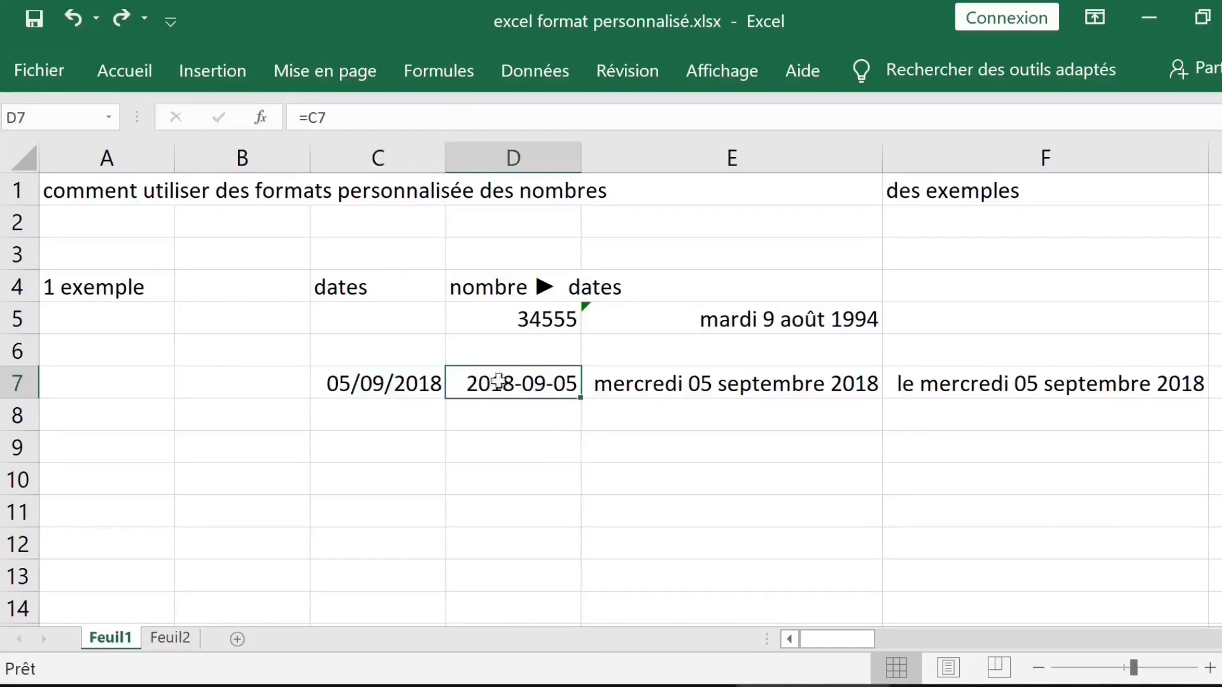
pyautogui.click(387, 378)
pyautogui.click(563, 385)
pyautogui.click(391, 384)
pyautogui.click(508, 385)
# Apply the 2012-03-14 date format with the Français (France) locale to cell D7
pyautogui.rightClick(480, 385)
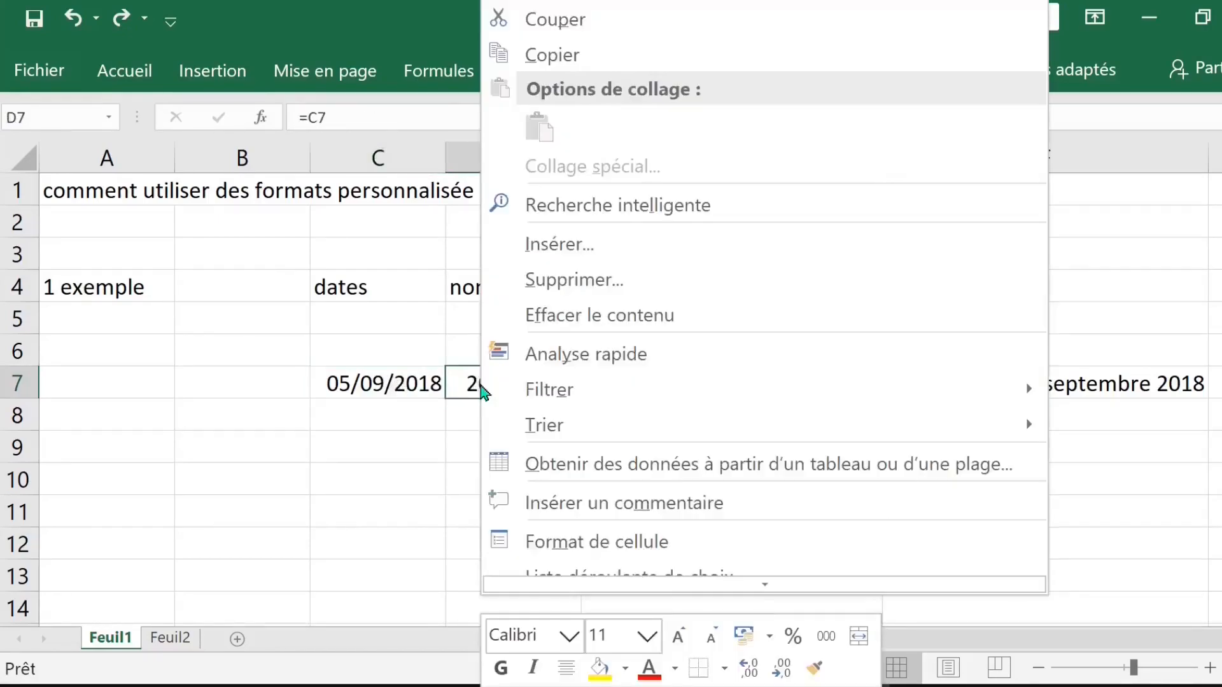
pyautogui.click(566, 542)
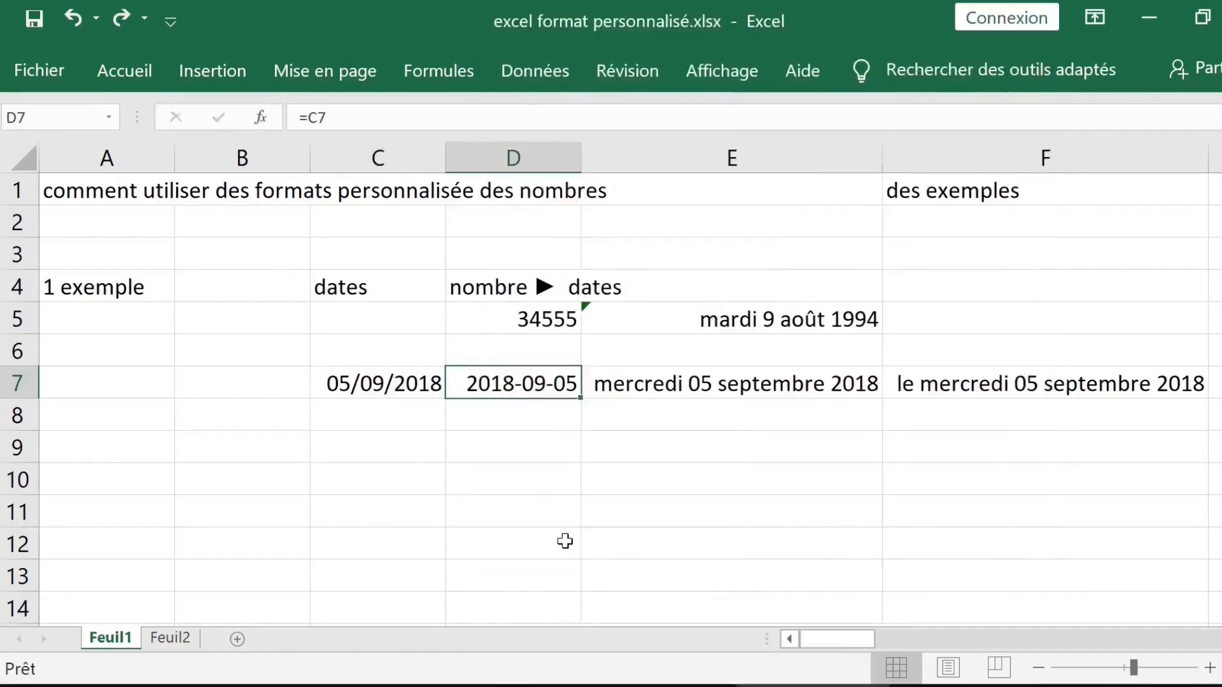
pyautogui.click(469, 303)
pyautogui.click(470, 289)
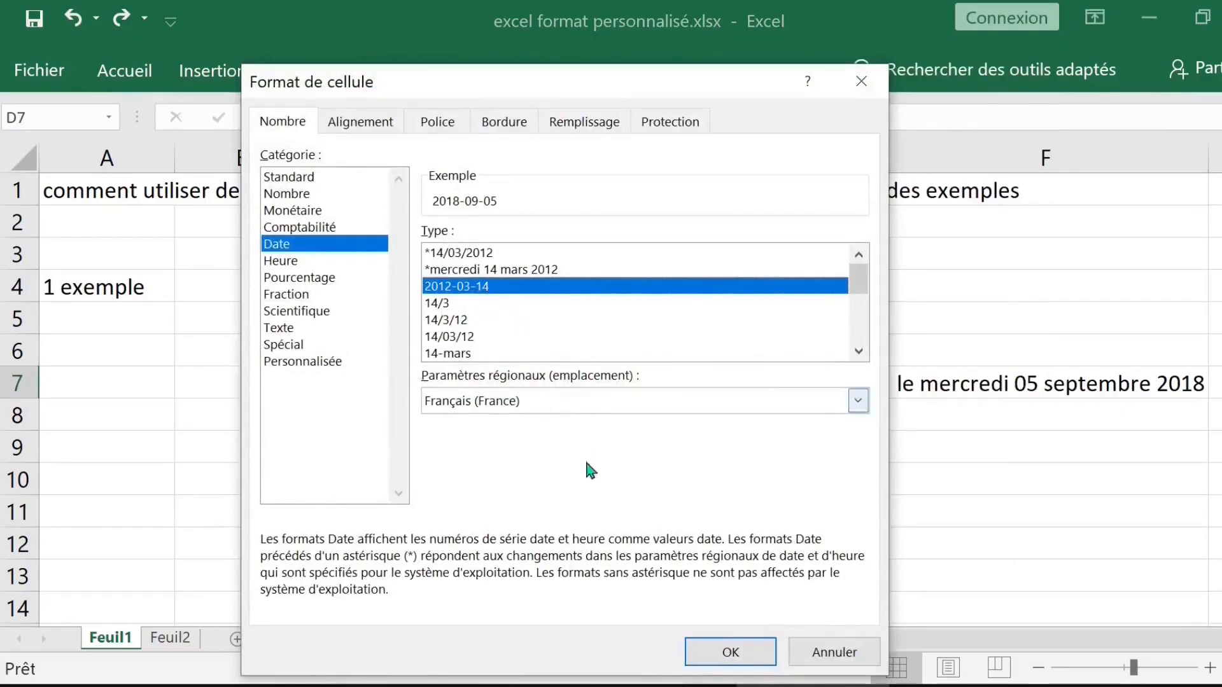
pyautogui.click(291, 128)
pyautogui.click(292, 248)
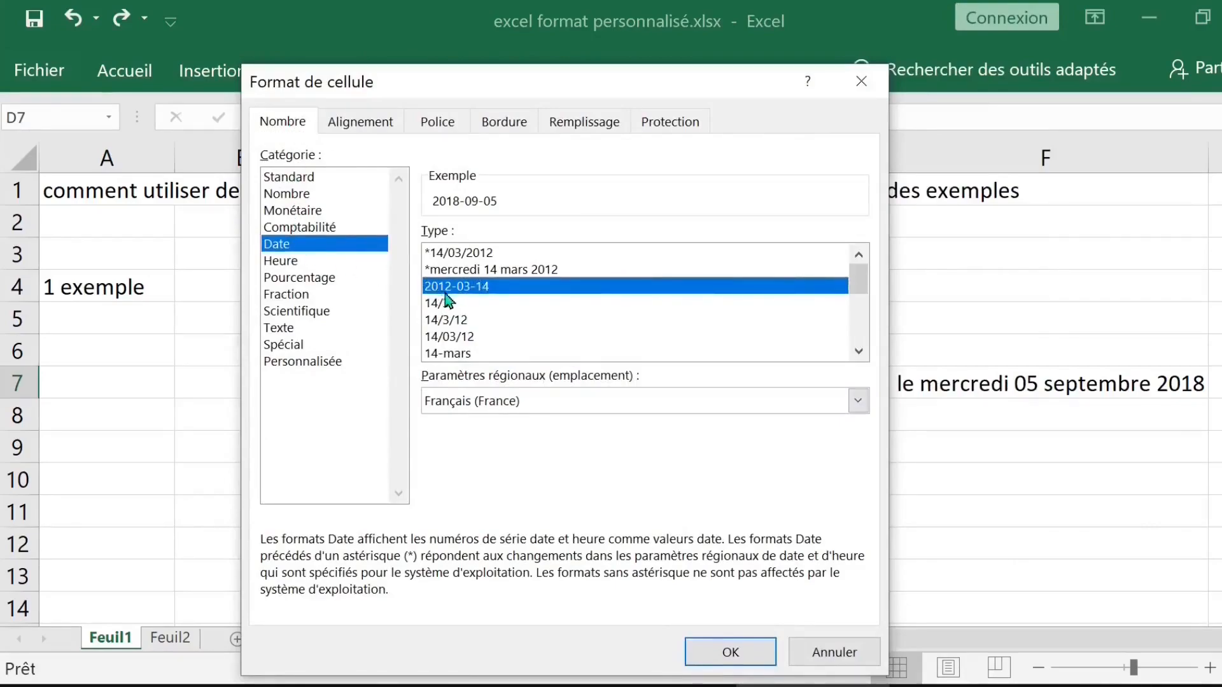
pyautogui.click(731, 649)
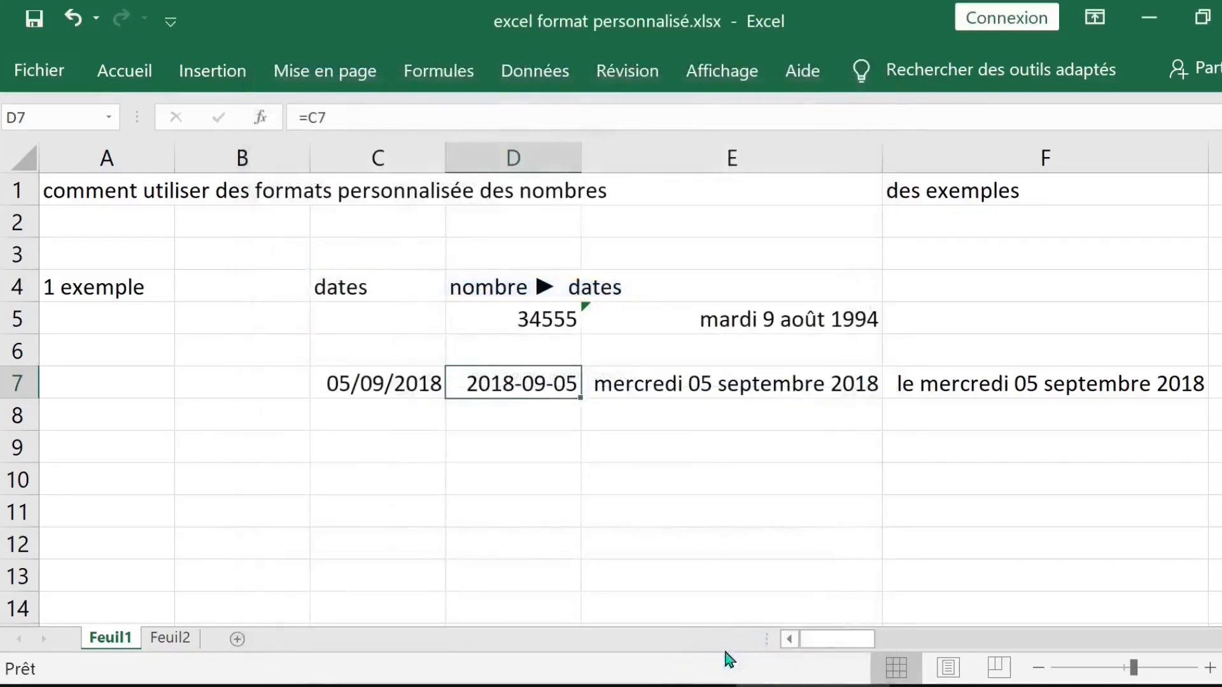
# Examine the formula in cell E7 and compare its custom date format code with the date displayed in the cell
pyautogui.click(682, 378)
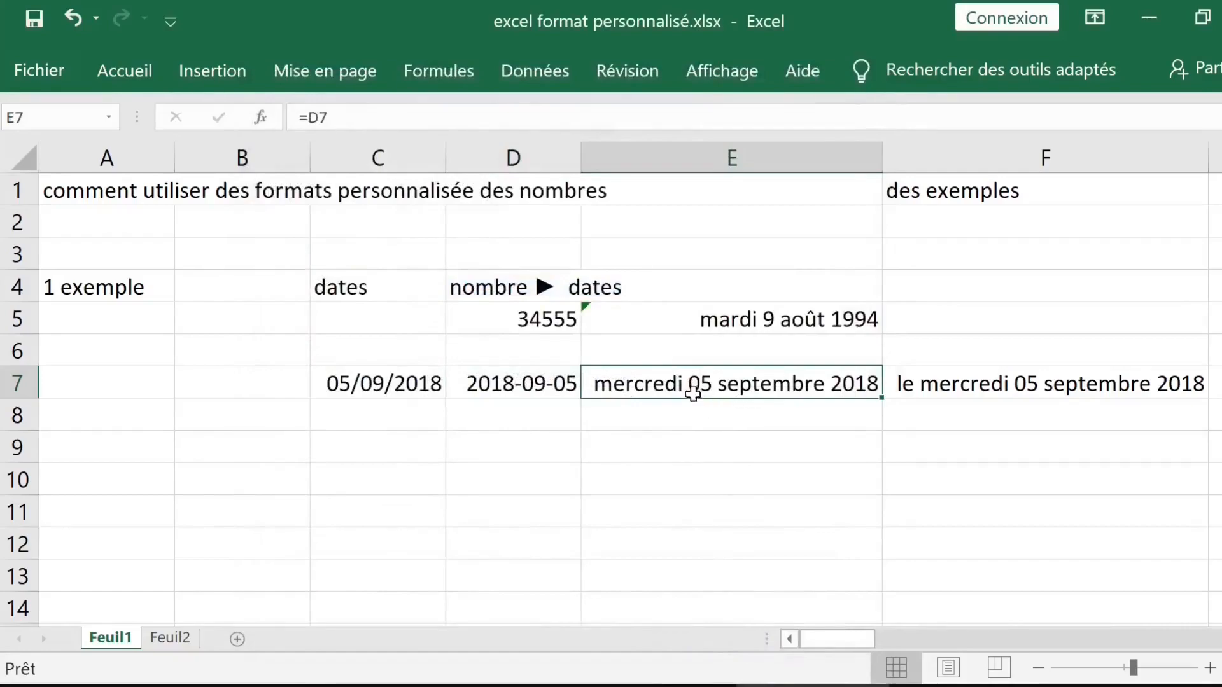
pyautogui.doubleClick(662, 380)
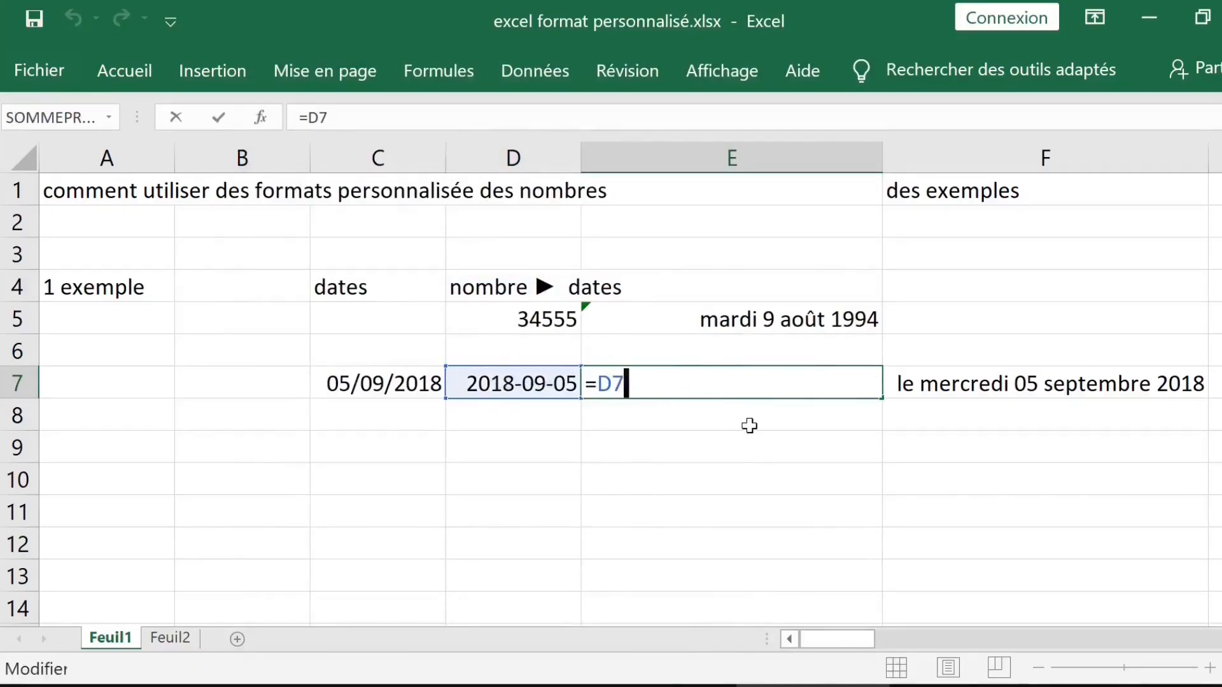
pyautogui.hotkey('ctrl', 'Return')
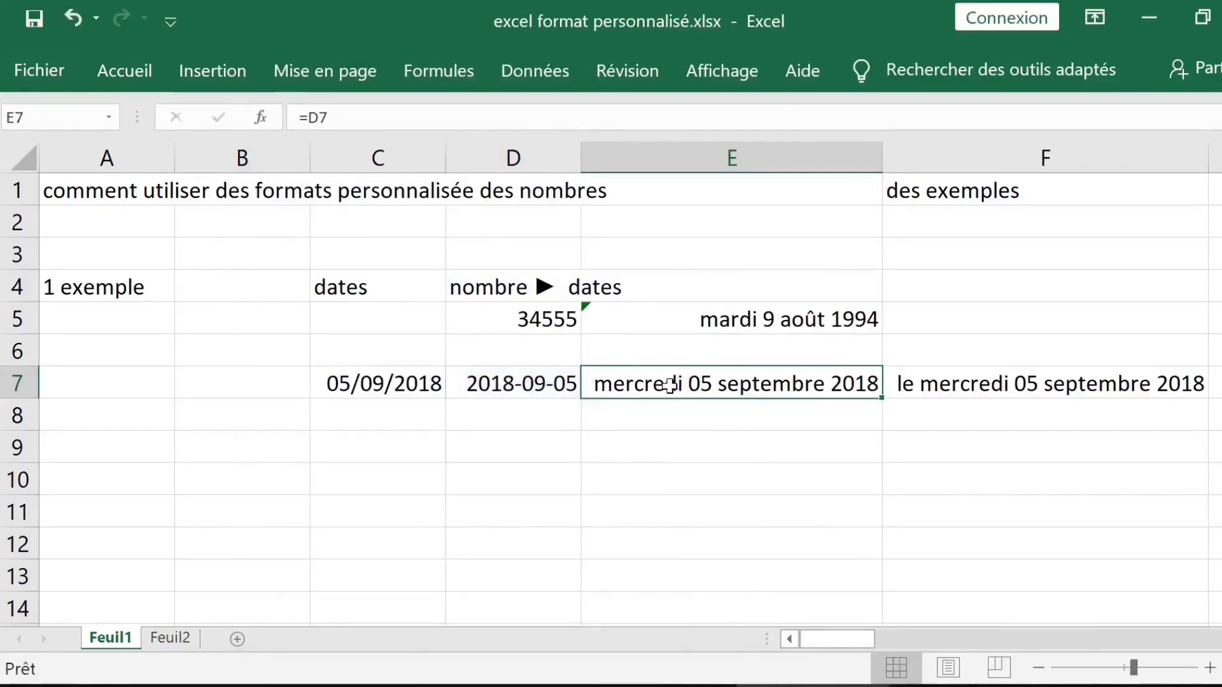
pyautogui.rightClick(669, 385)
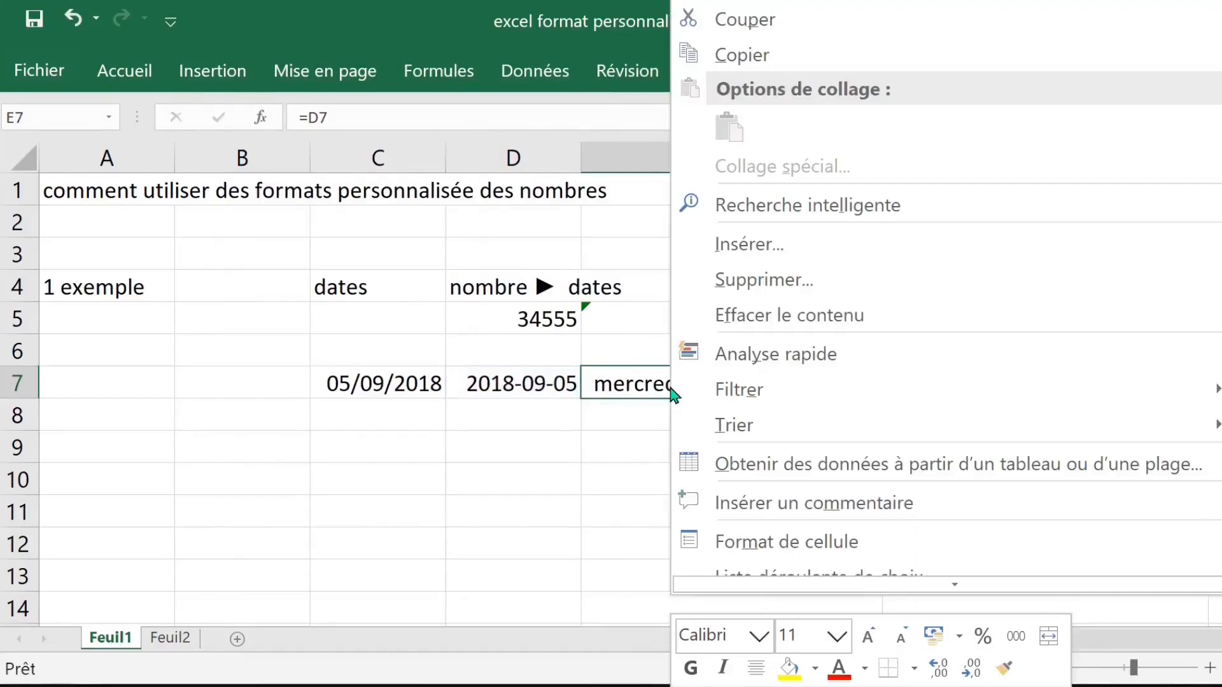
pyautogui.click(813, 543)
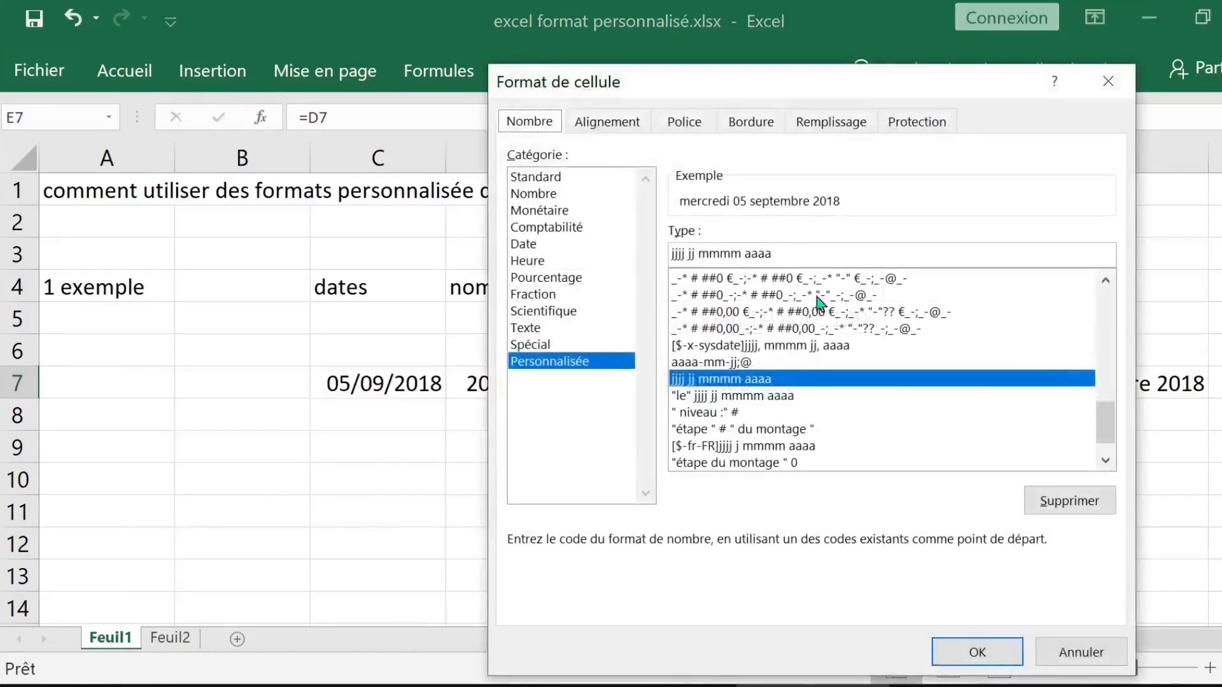
pyautogui.moveTo(777, 92); pyautogui.dragTo(545, 47)
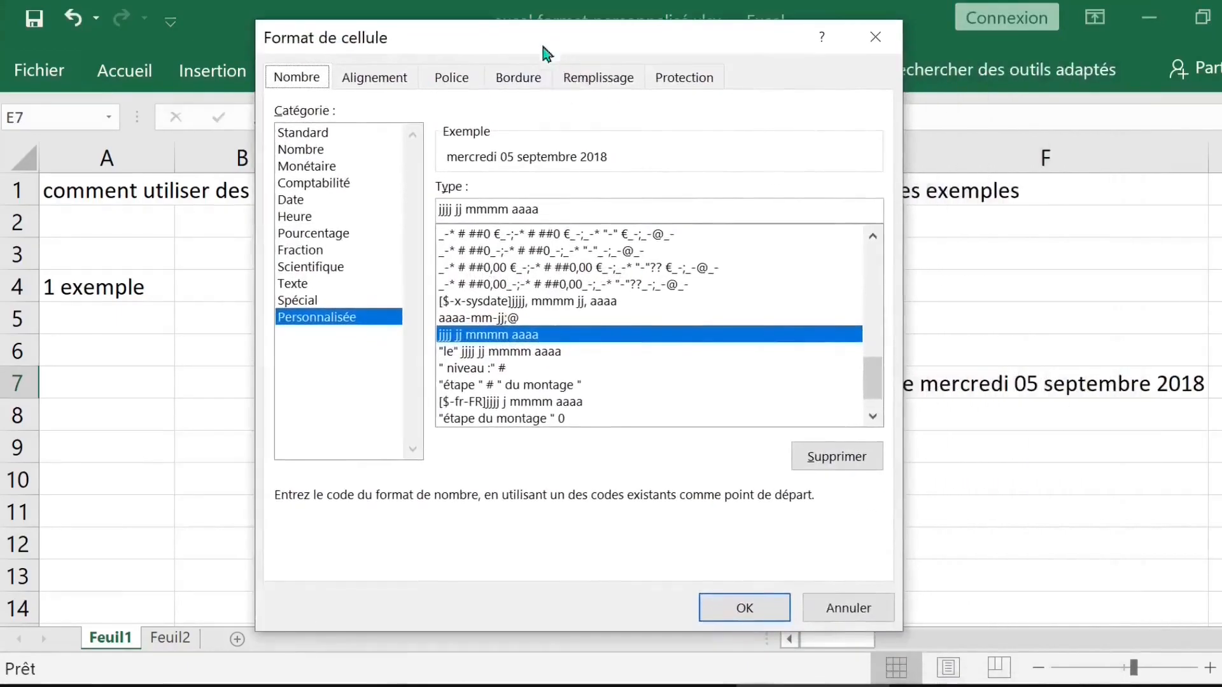
pyautogui.click(571, 207)
pyautogui.moveTo(571, 207); pyautogui.dragTo(439, 208)
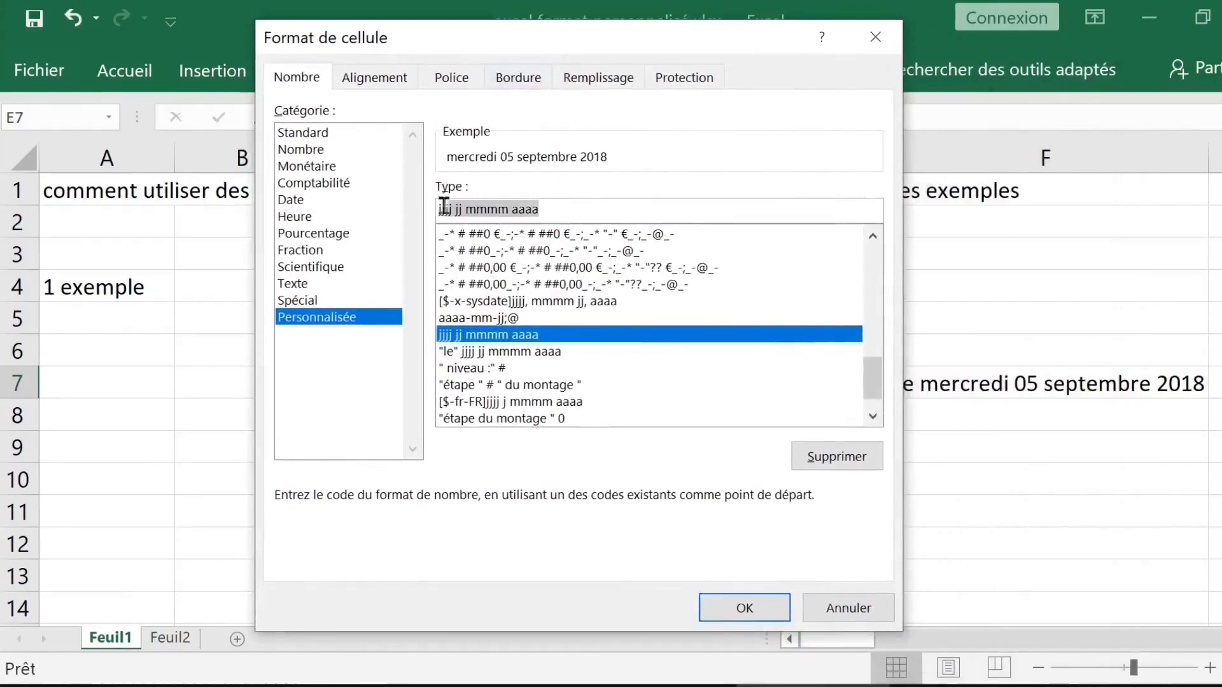
pyautogui.click(475, 207)
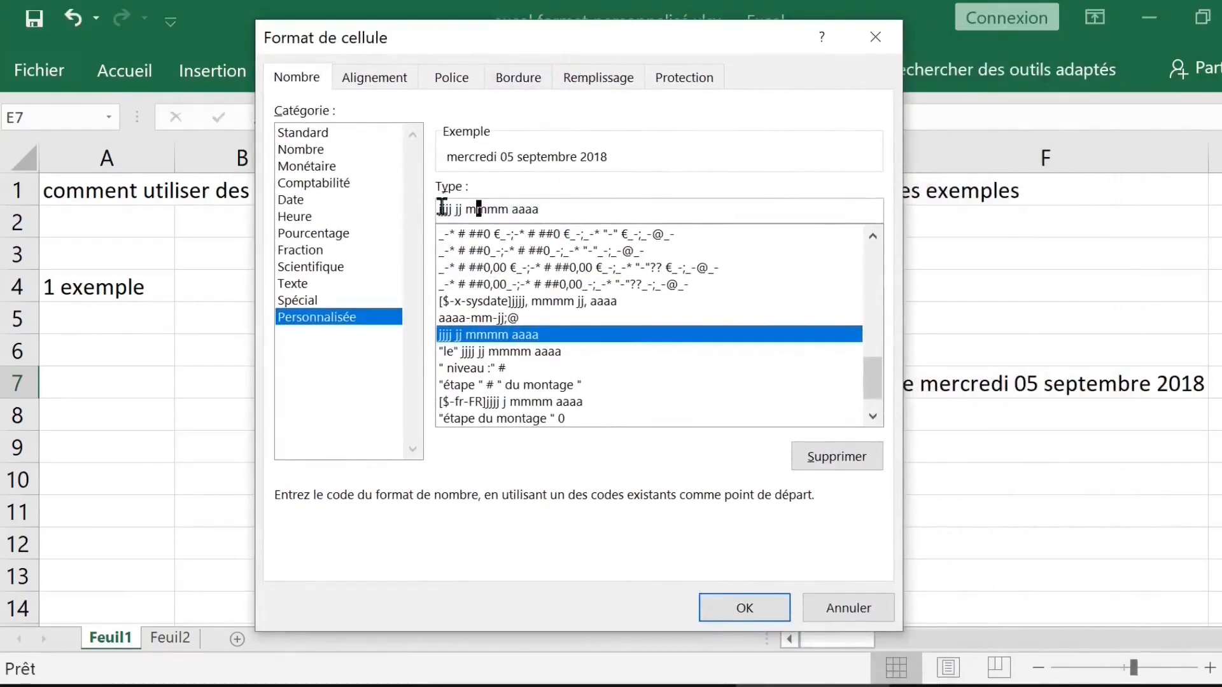
pyautogui.moveTo(499, 47); pyautogui.dragTo(894, 123)
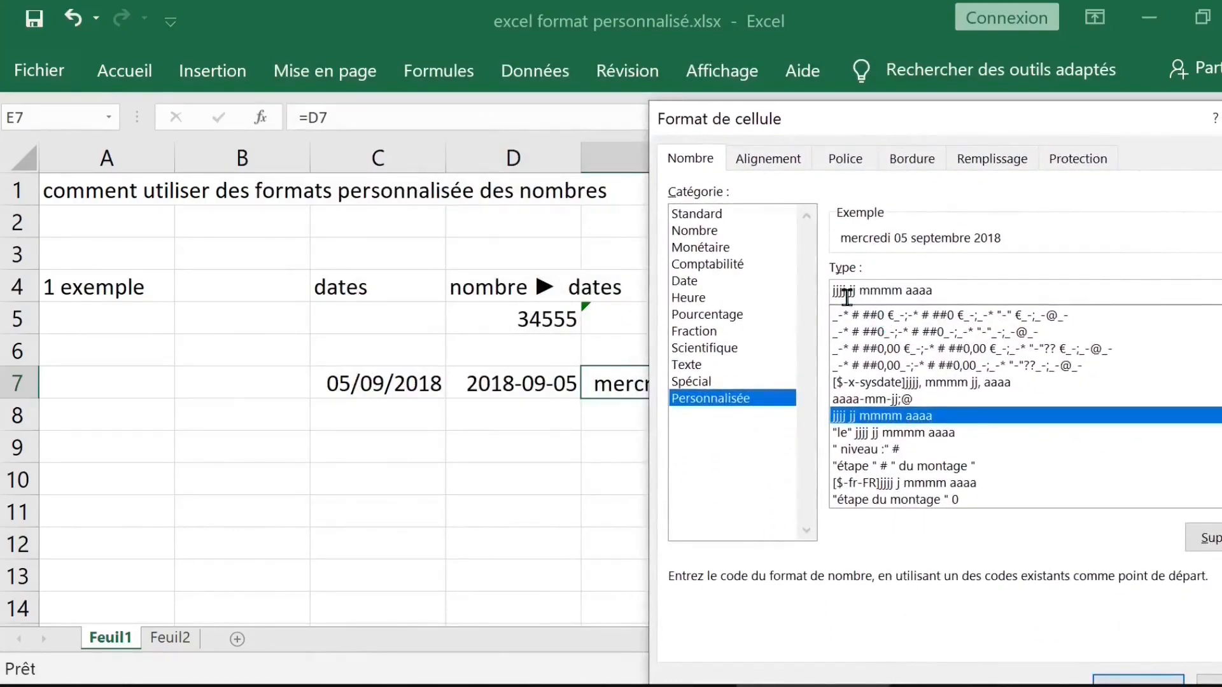
pyautogui.moveTo(915, 128); pyautogui.dragTo(1071, 257)
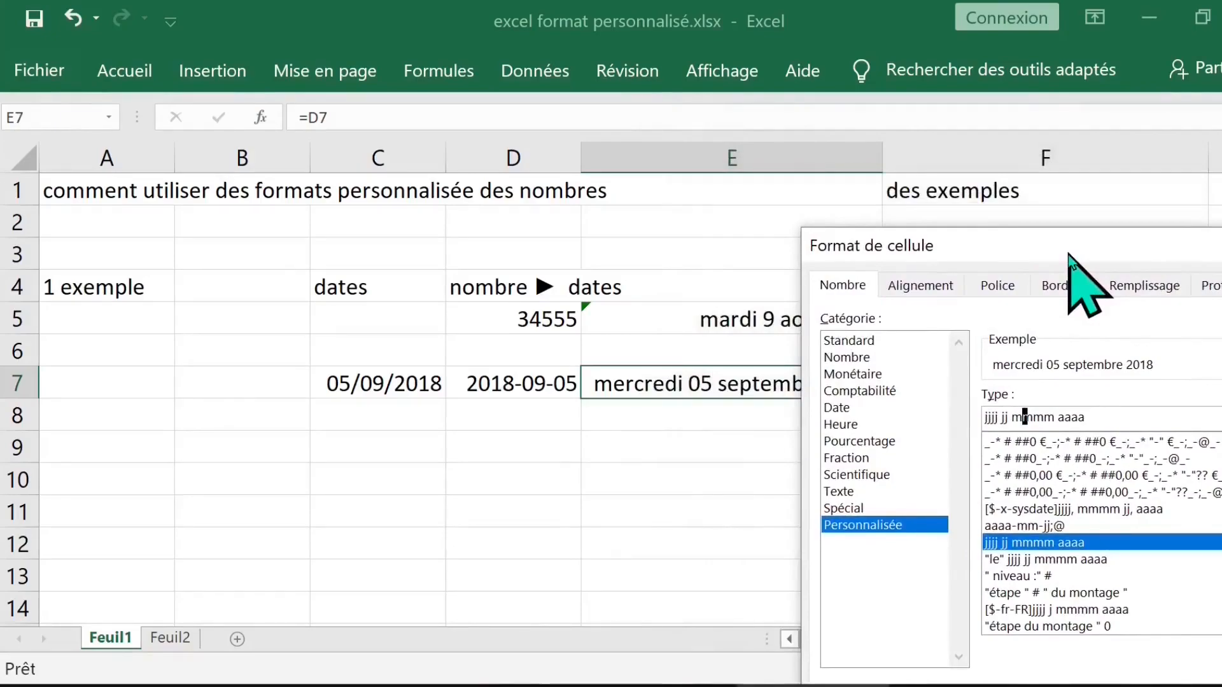
pyautogui.moveTo(1069, 254); pyautogui.dragTo(728, 486)
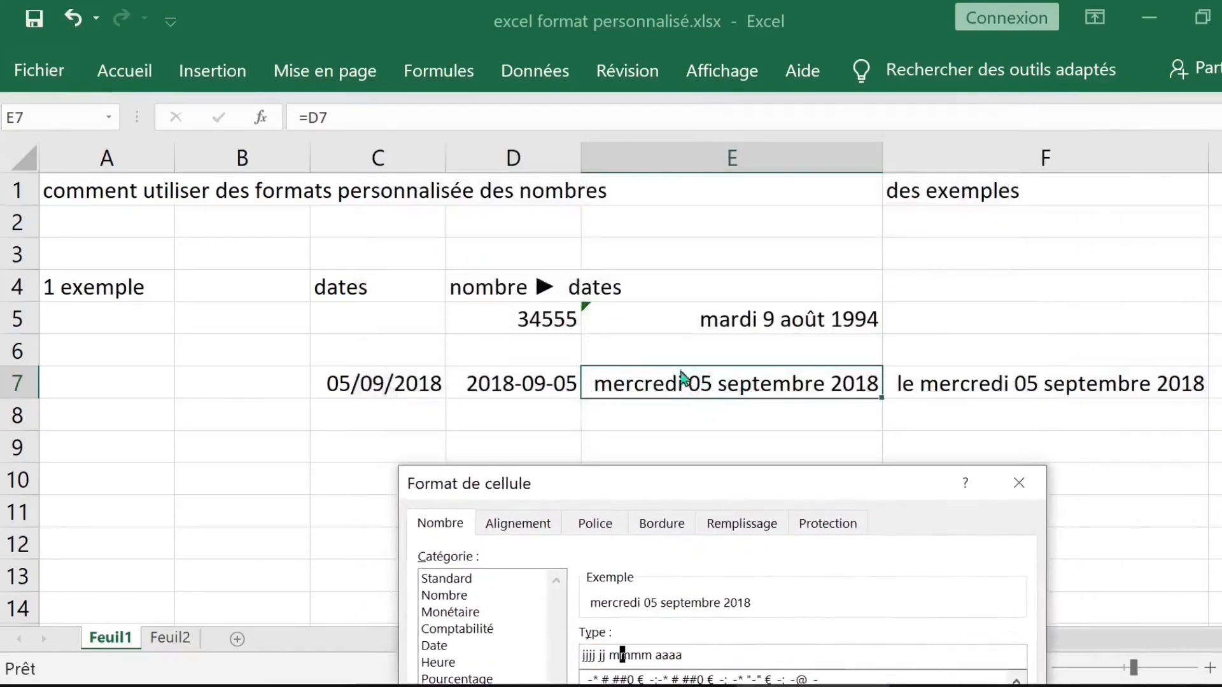
pyautogui.moveTo(704, 487); pyautogui.dragTo(663, 120)
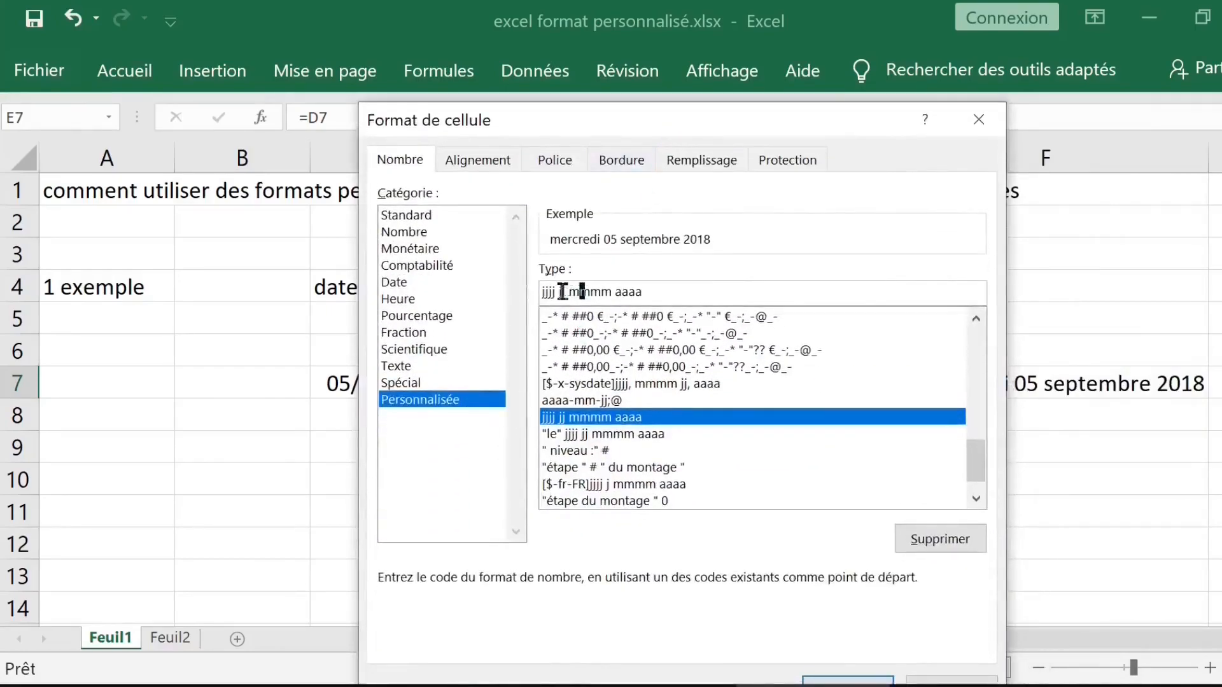
# Set the custom number format of cell E7 to jjjj j mmmm aaaa and apply it
pyautogui.press('BackSpace')
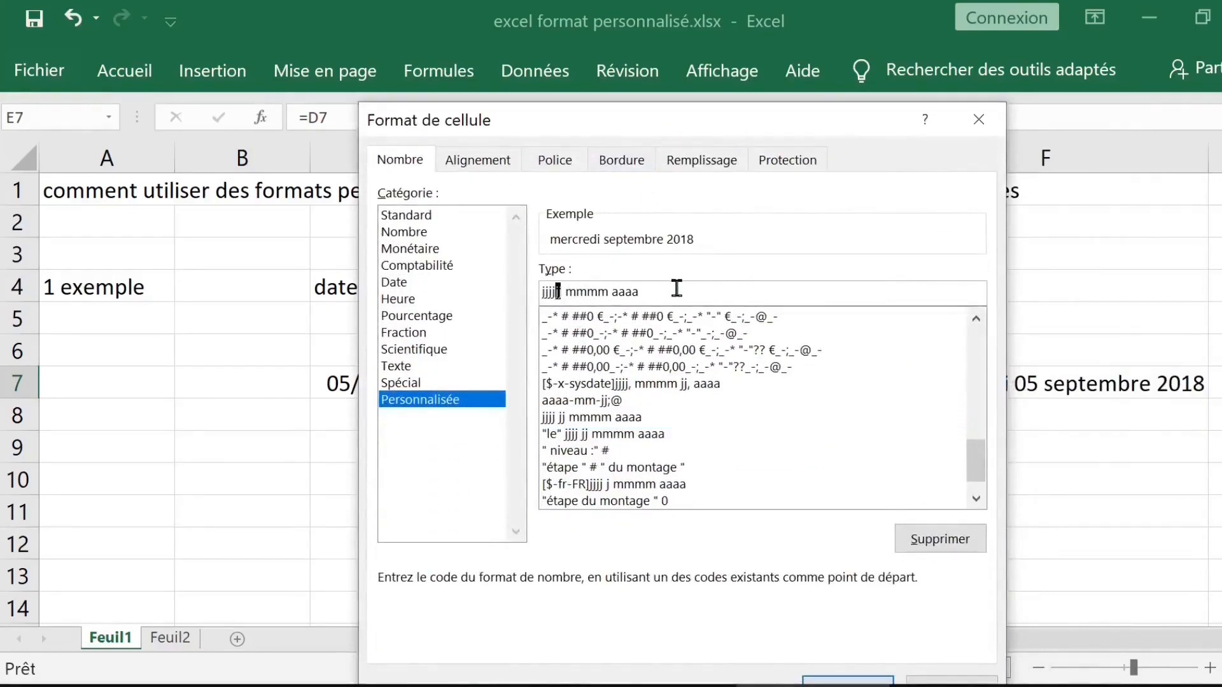
pyautogui.hotkey('shift', 'Left')
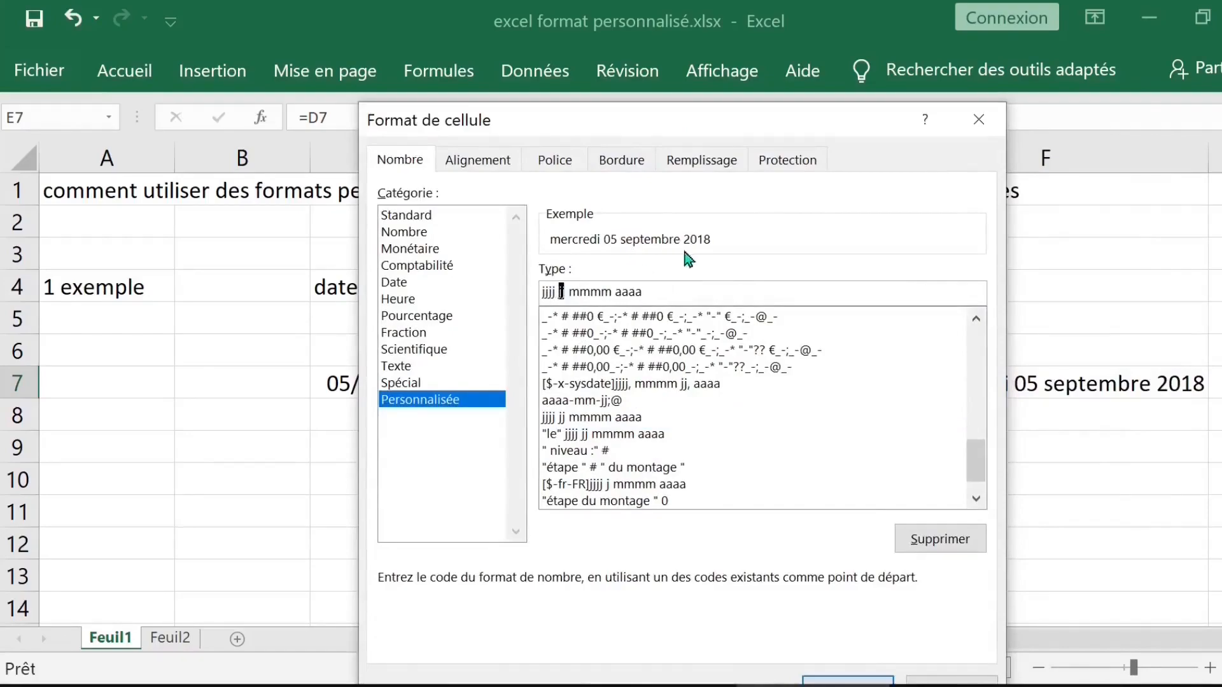
pyautogui.press('Delete')
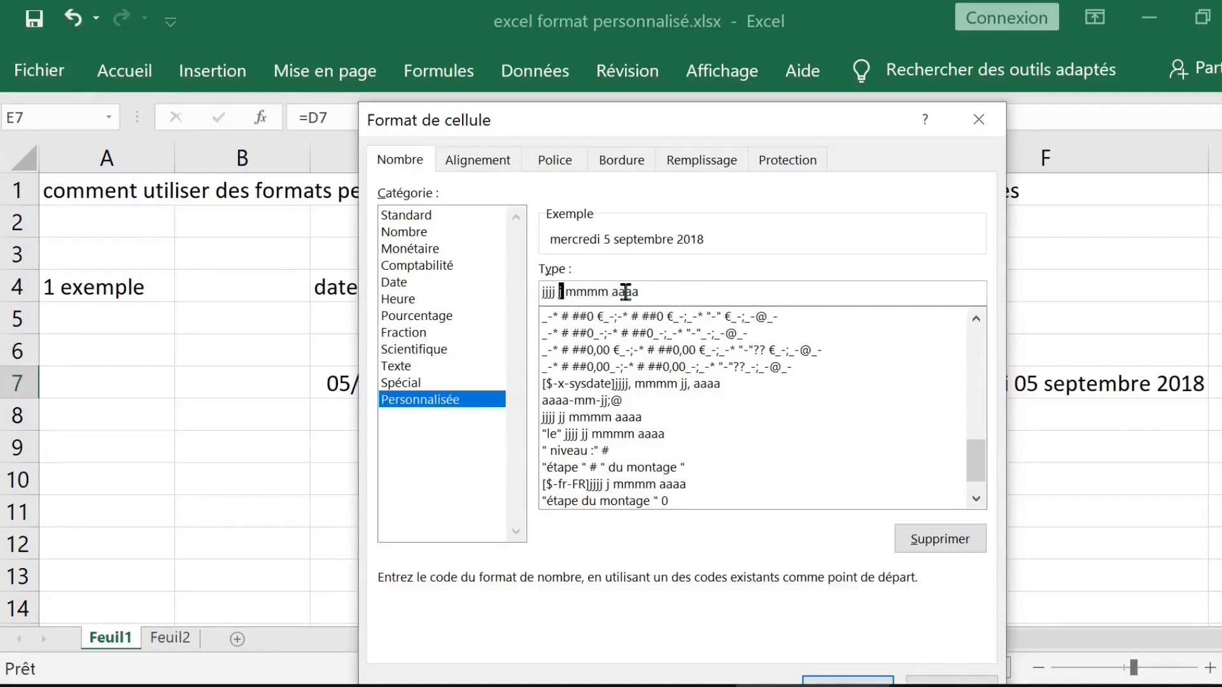
pyautogui.moveTo(745, 127); pyautogui.dragTo(581, 18)
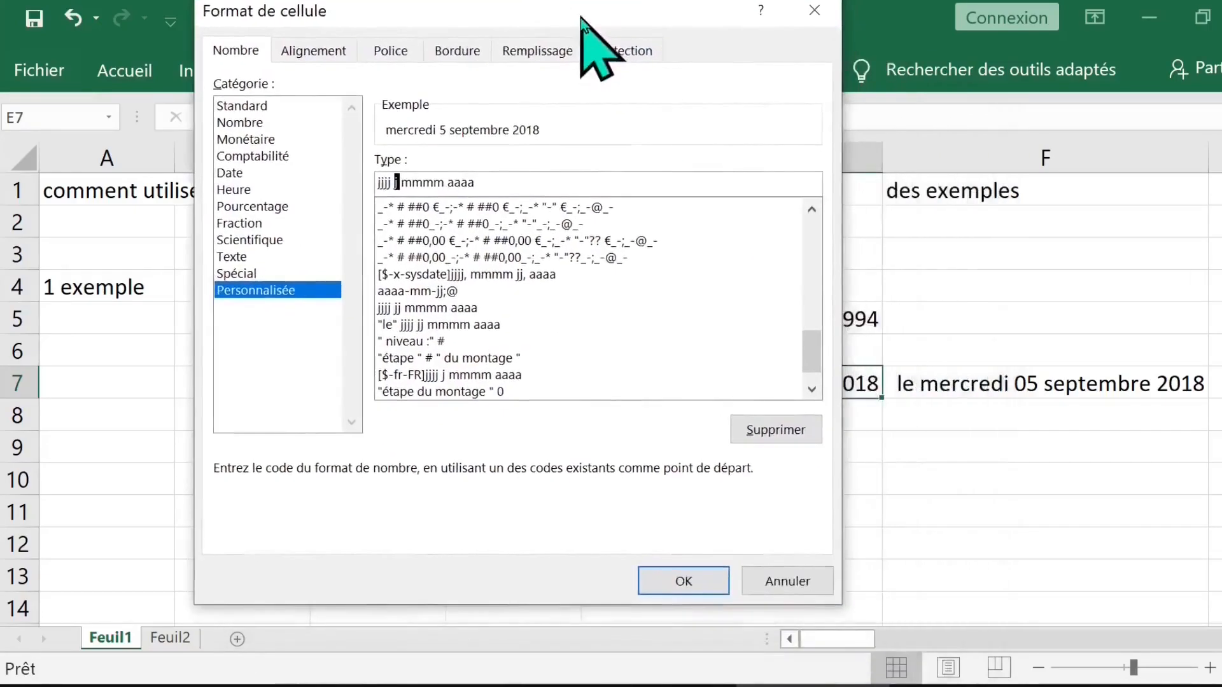
pyautogui.click(676, 590)
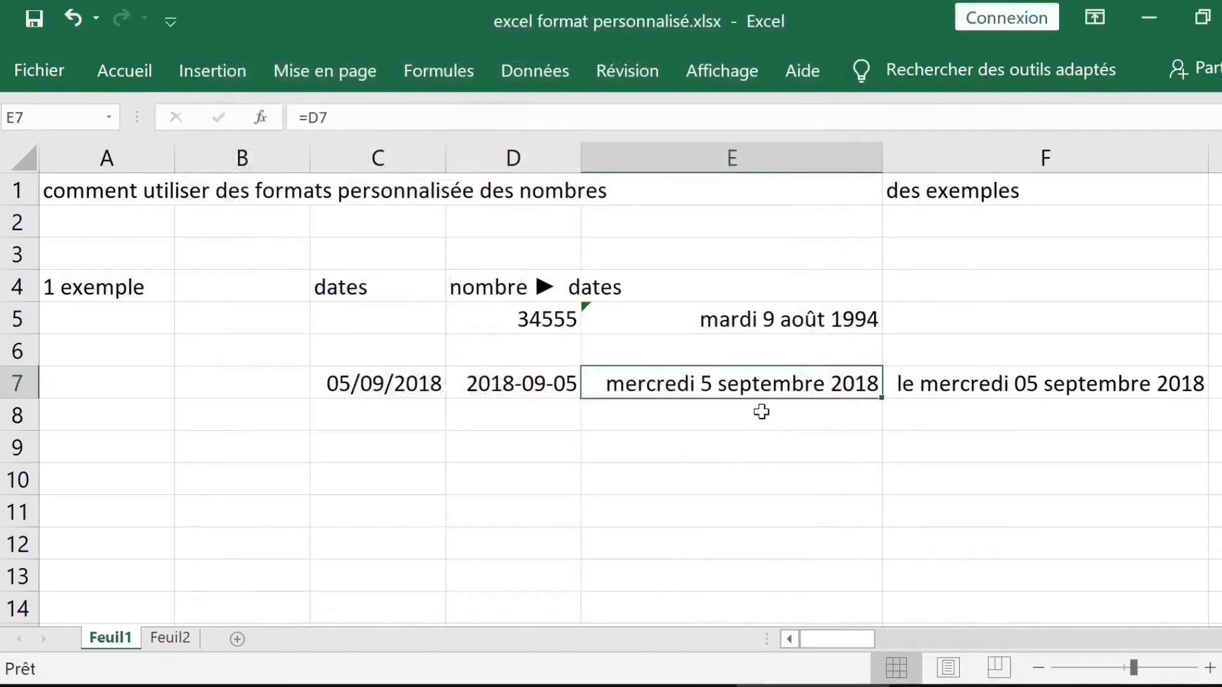
# Replace the date in cell C7 with 12/08/2017 and select the linked date in cell E7
pyautogui.click(376, 381)
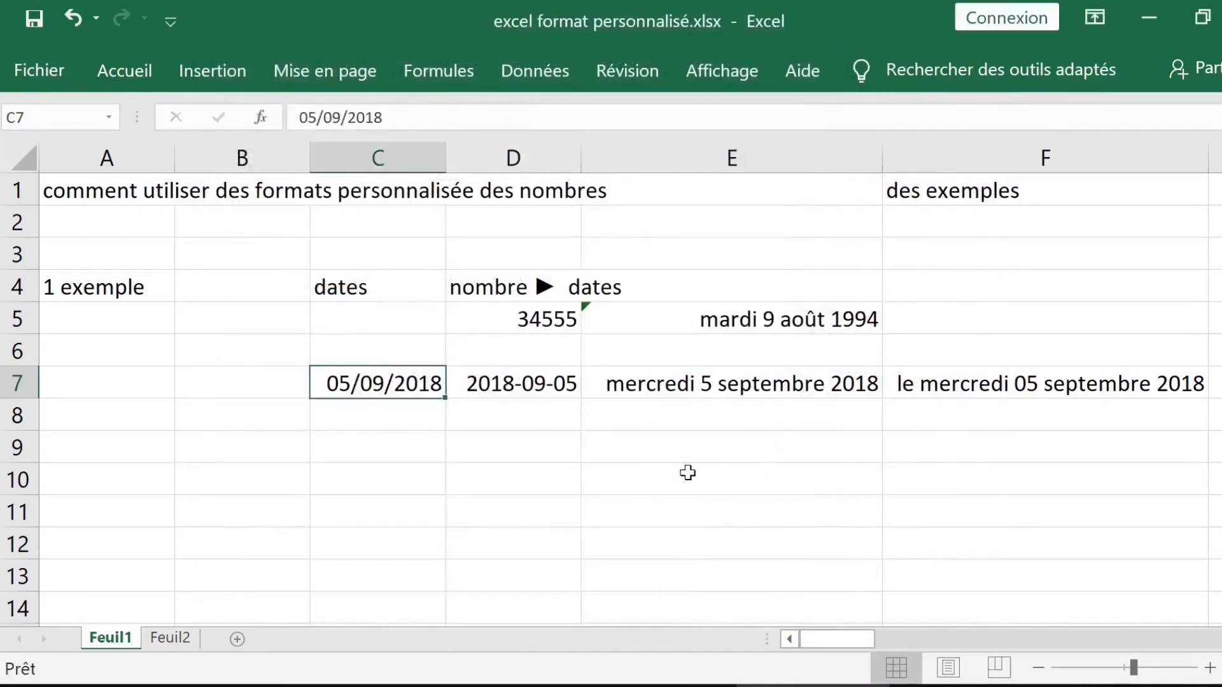
pyautogui.write('12')
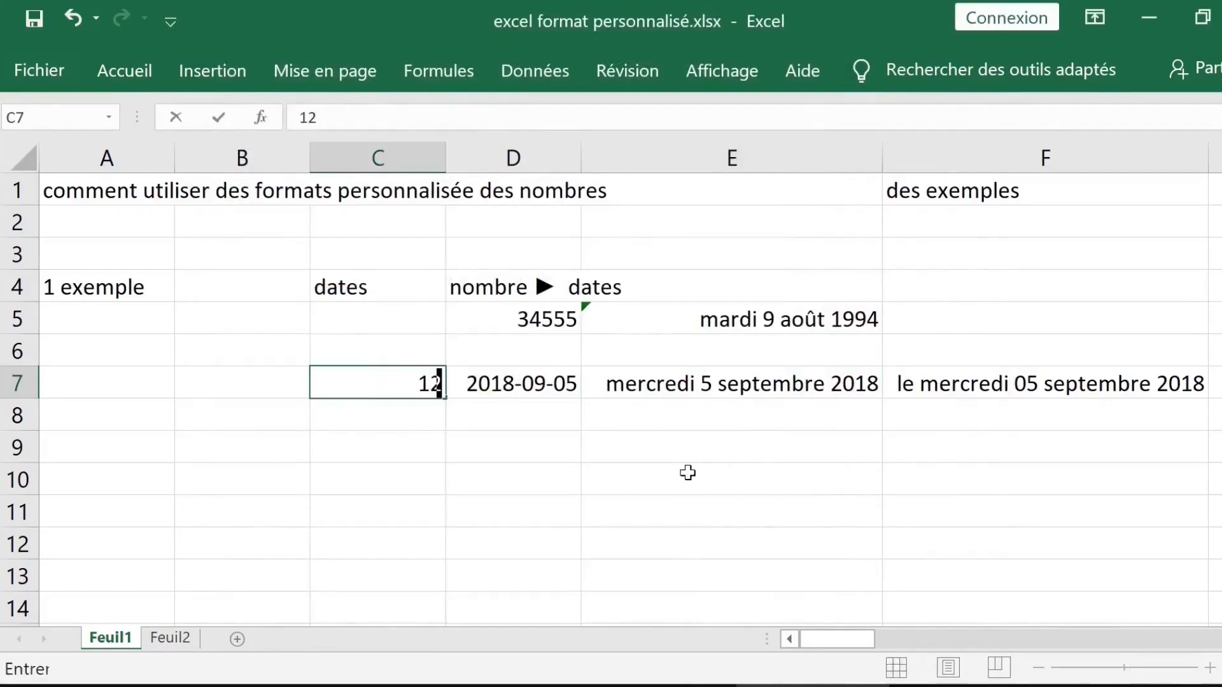
pyautogui.write('/0')
pyautogui.write('8/20')
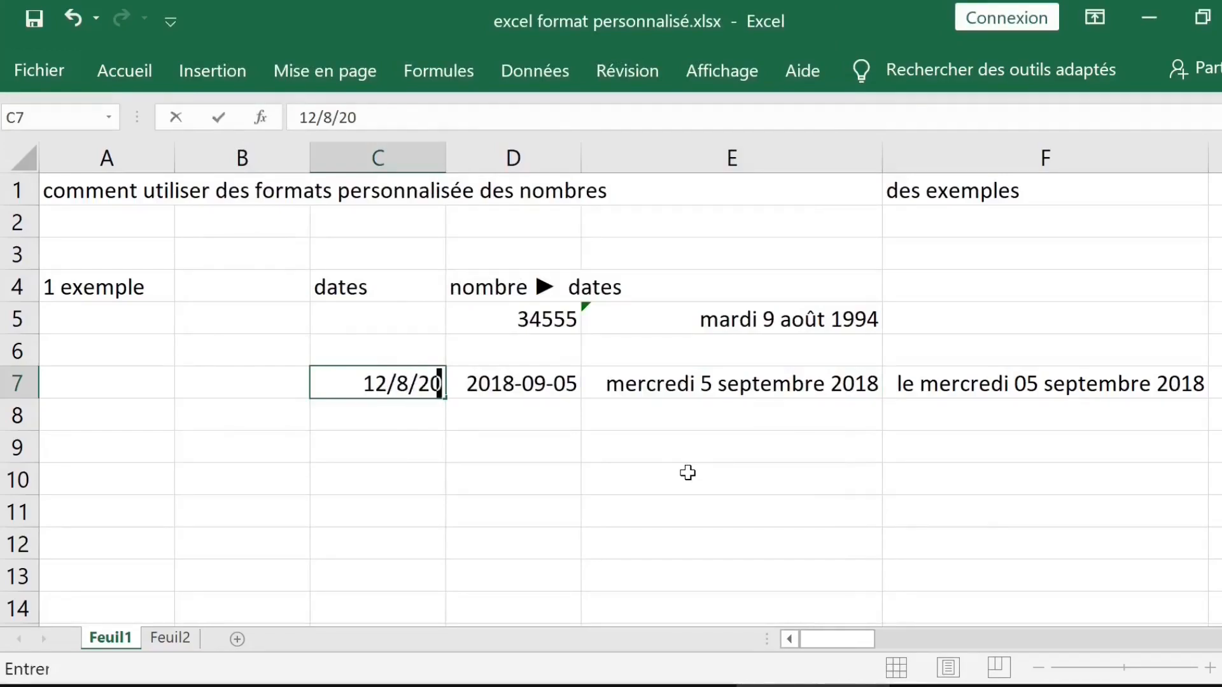
pyautogui.write('17')
pyautogui.press('Return')
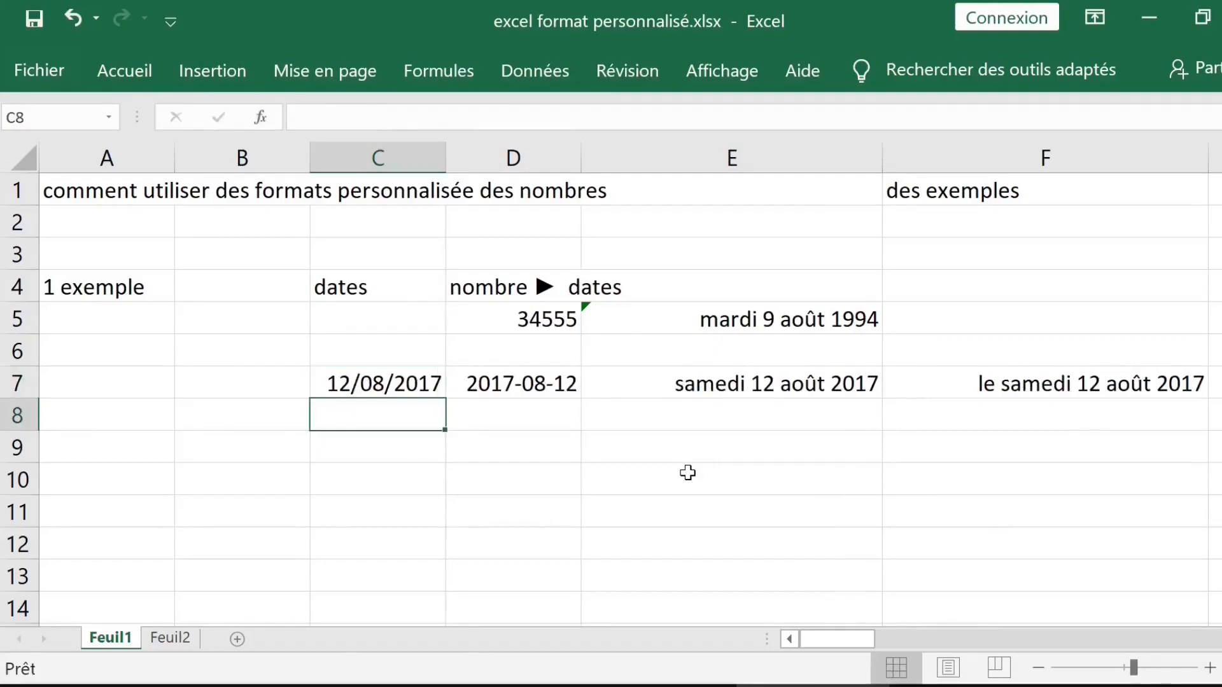
pyautogui.click(738, 377)
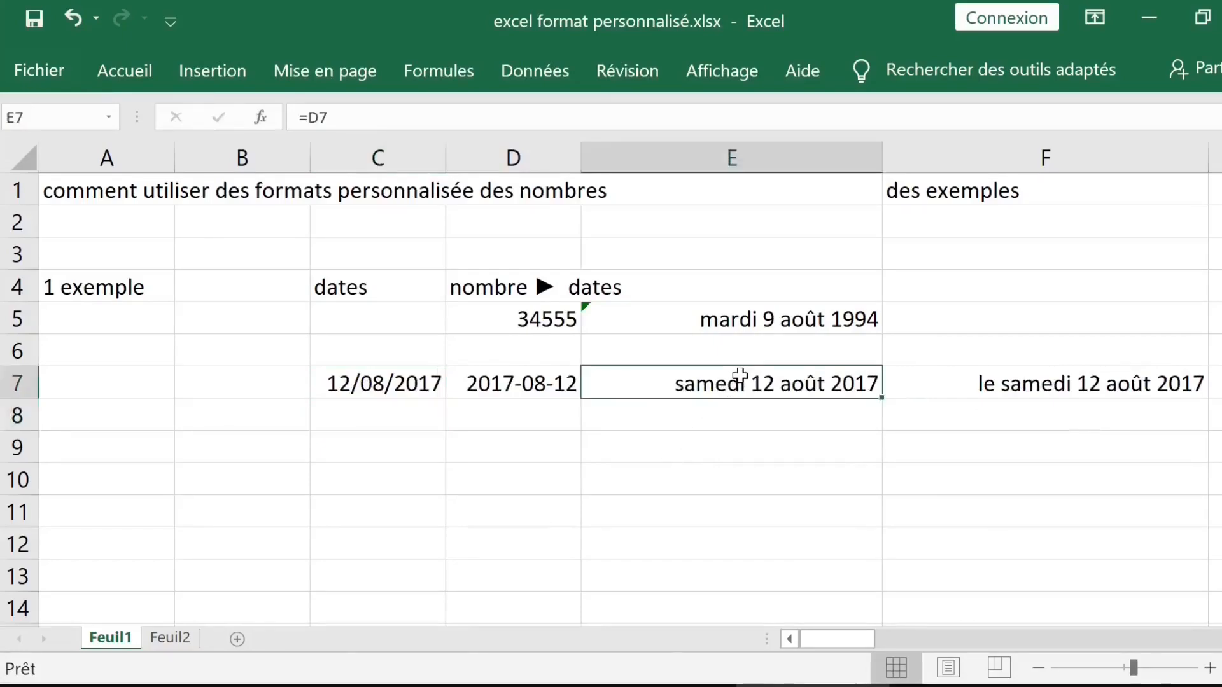
# Replace the date in cell C7 with 06/09/2010 and select the linked date in cell E7
pyautogui.click(381, 380)
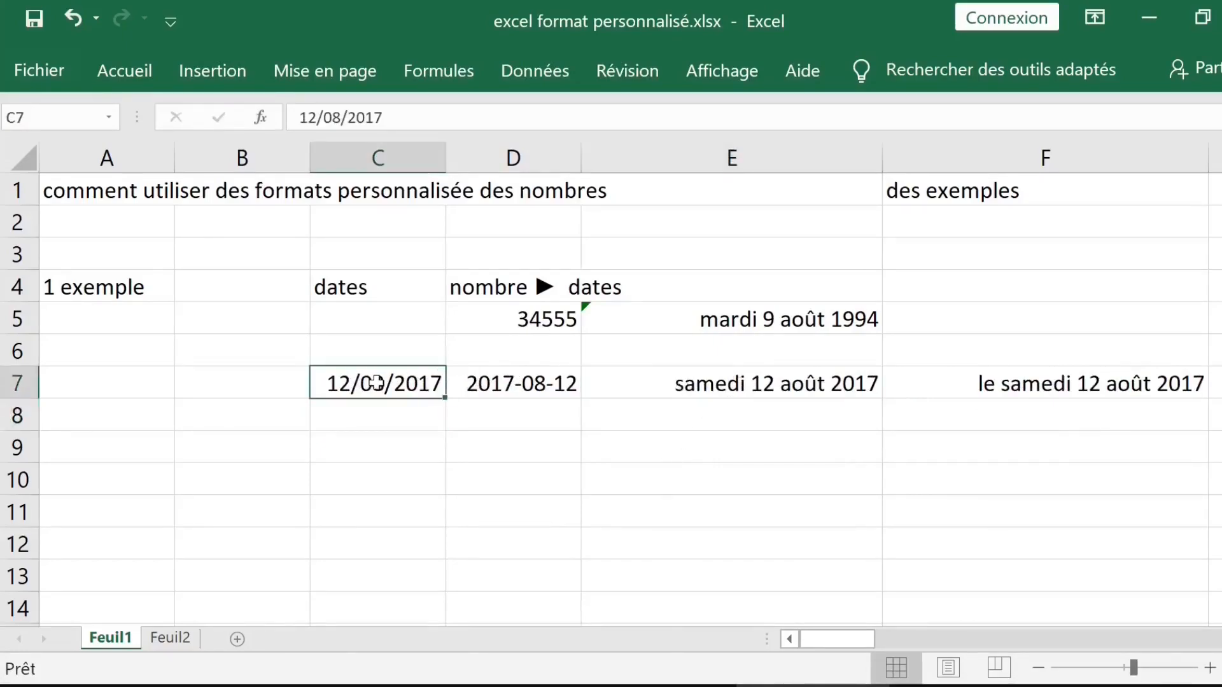
pyautogui.write('6/')
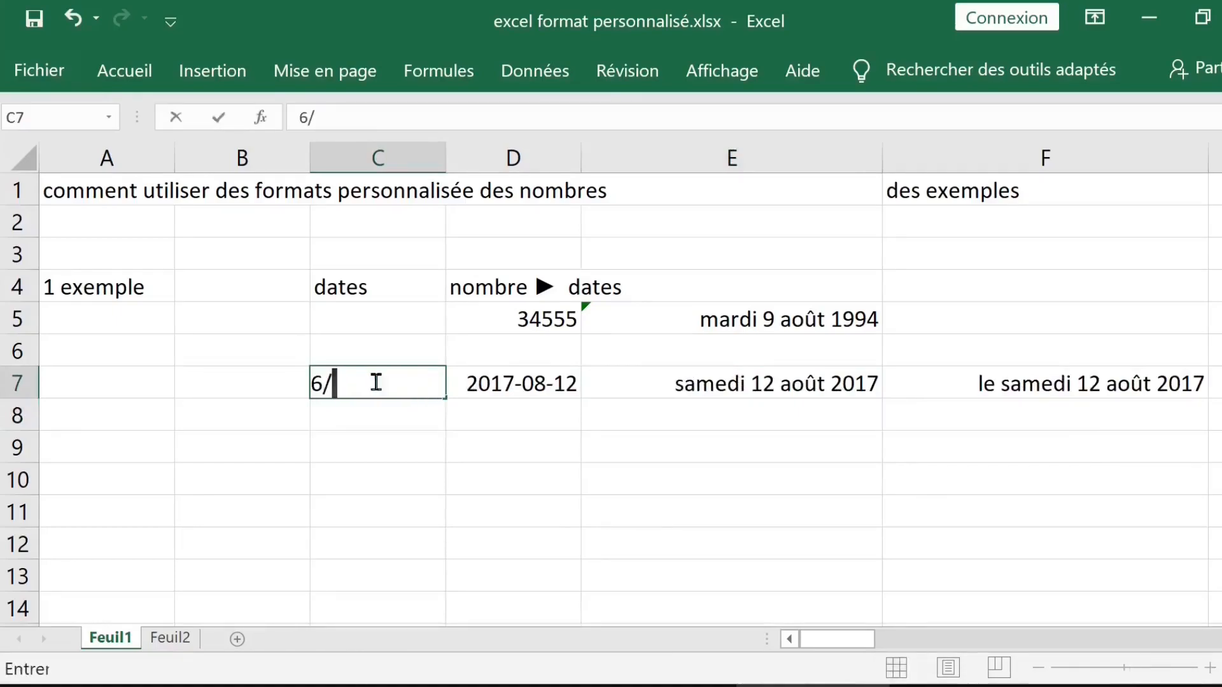
pyautogui.write('09')
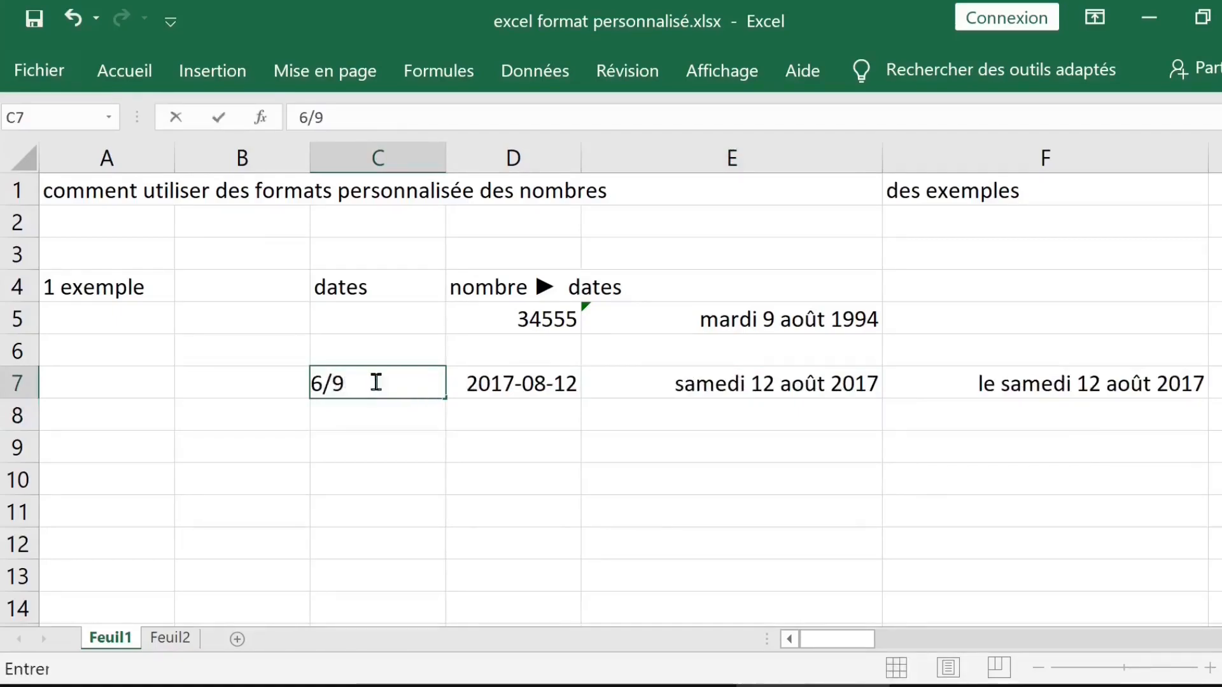
pyautogui.write('/2010')
pyautogui.press('Return')
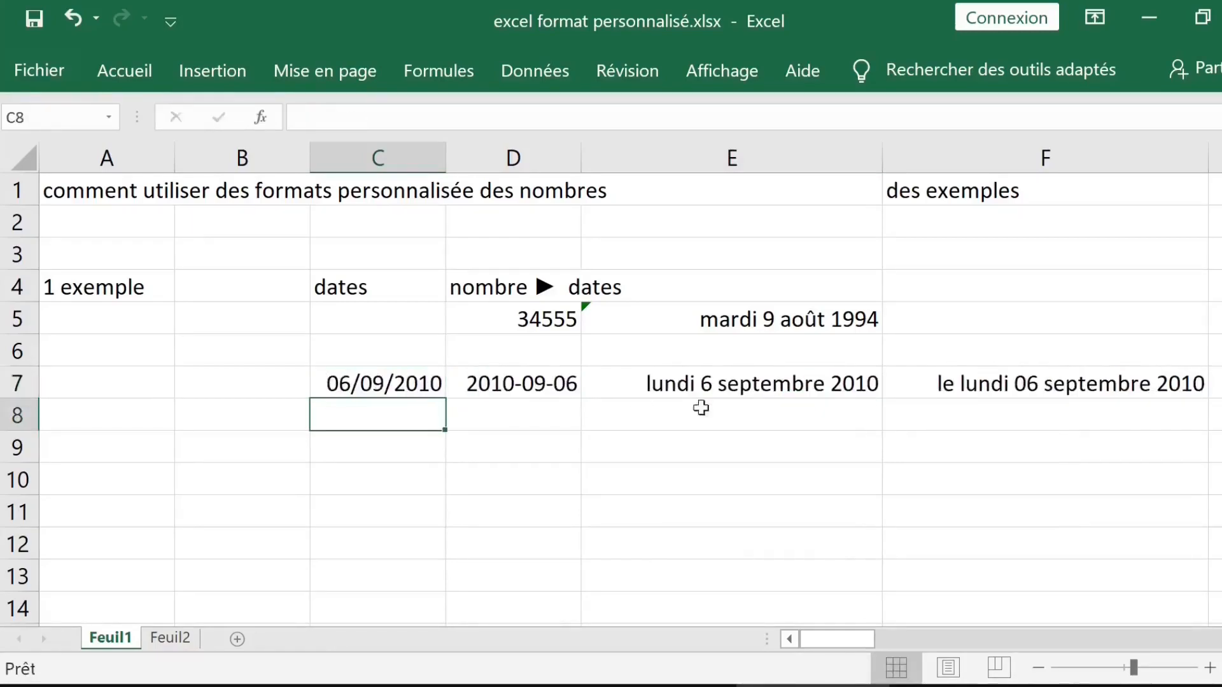
pyautogui.click(754, 390)
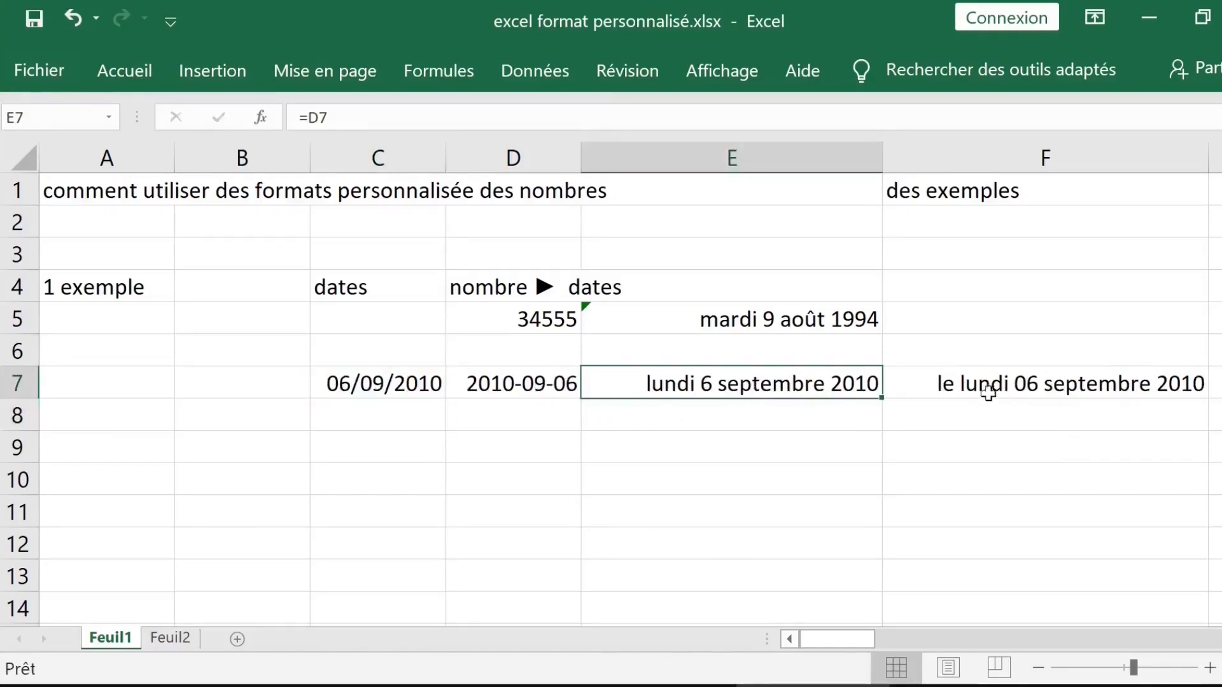
# Open the cell formatting of F7 and inspect its custom date format code
pyautogui.click(1099, 380)
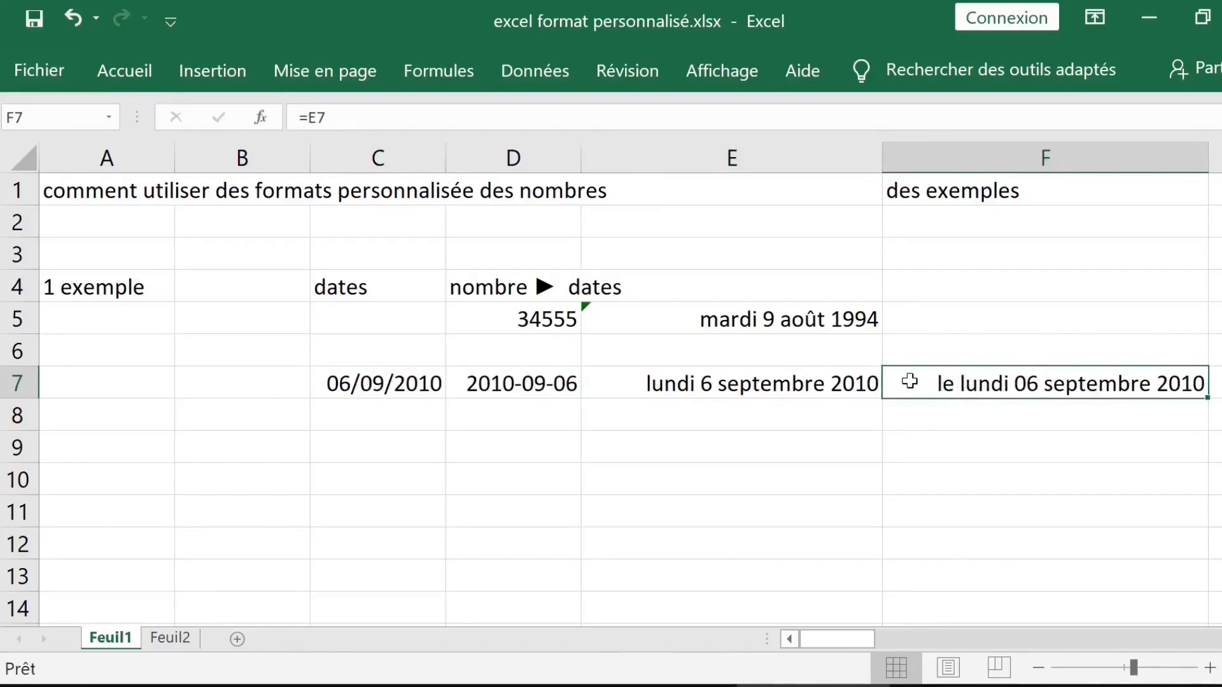
pyautogui.moveTo(1221, 453); pyautogui.dragTo(1221, 490)
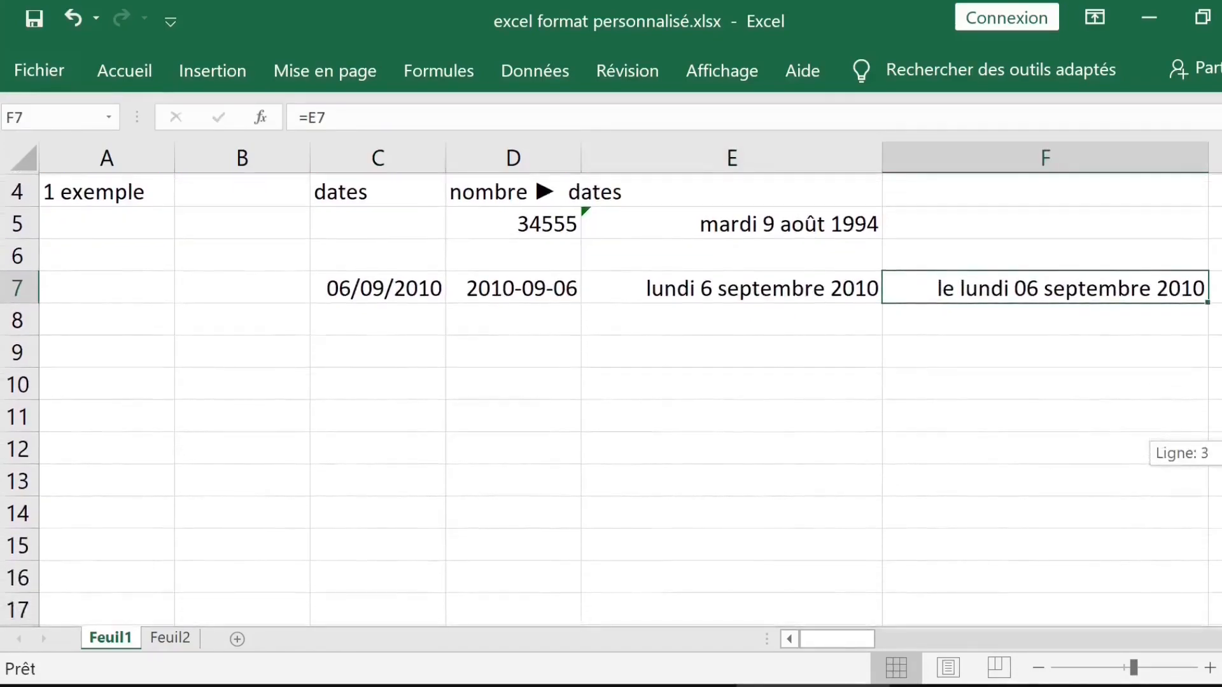
pyautogui.rightClick(939, 293)
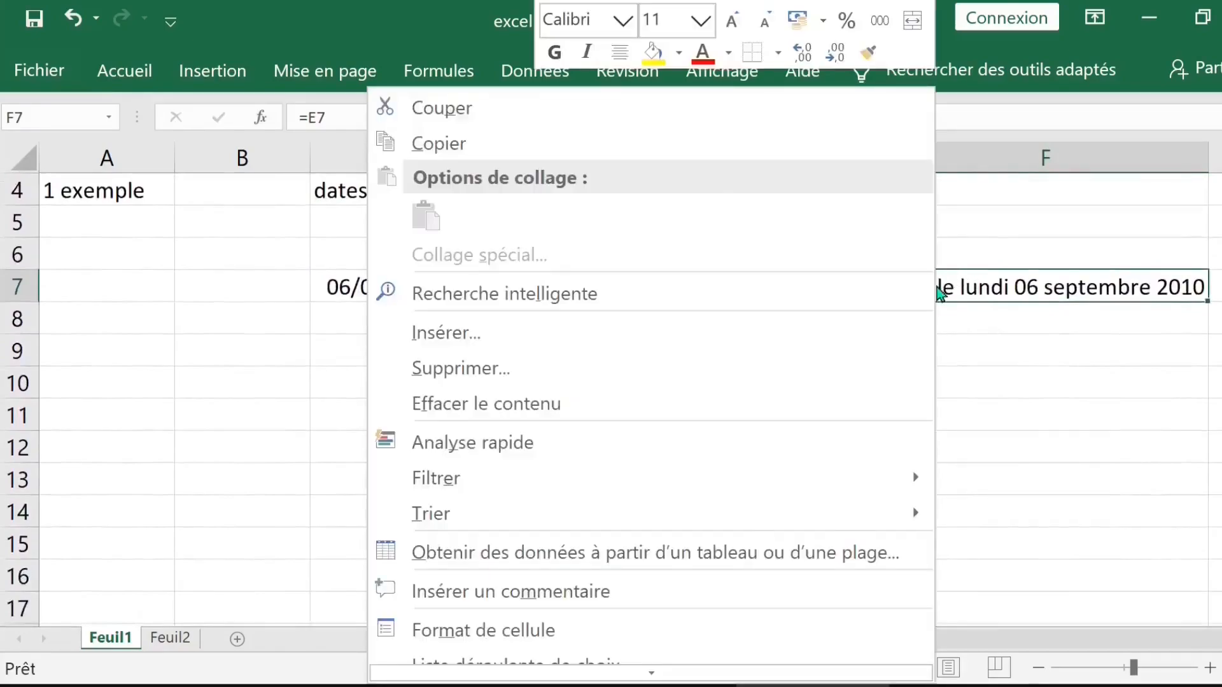
pyautogui.click(556, 624)
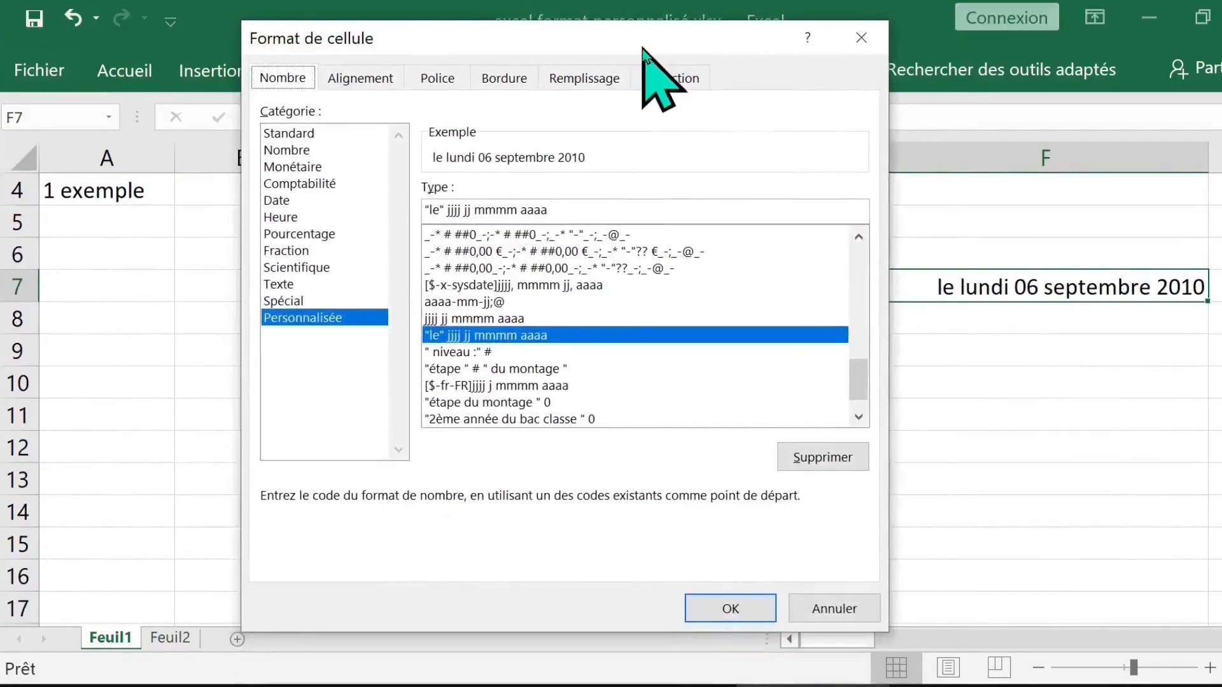
pyautogui.click(551, 209)
pyautogui.moveTo(551, 208); pyautogui.dragTo(397, 208)
pyautogui.click(445, 208)
# Magnify F7's format code, examine its quoted "le" prefix against the sample date, and close the cell formatting without changing the code
pyautogui.press('super+plus')
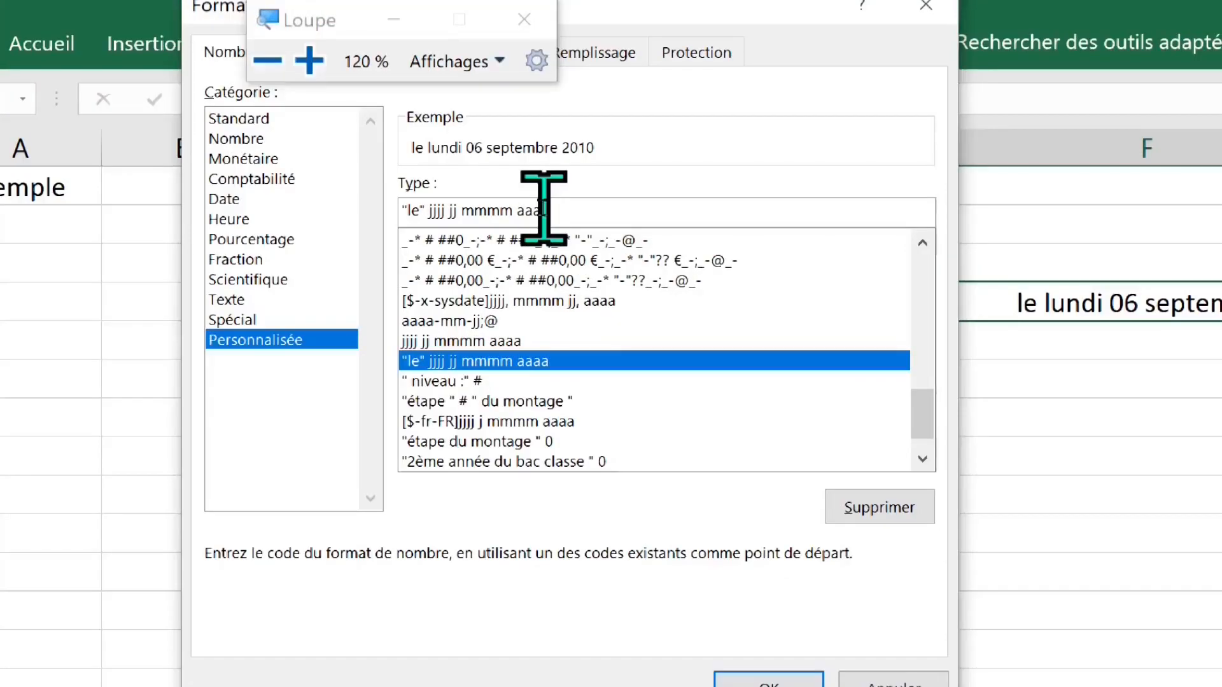
pyautogui.press('super+plus')
pyautogui.press('super+plus')
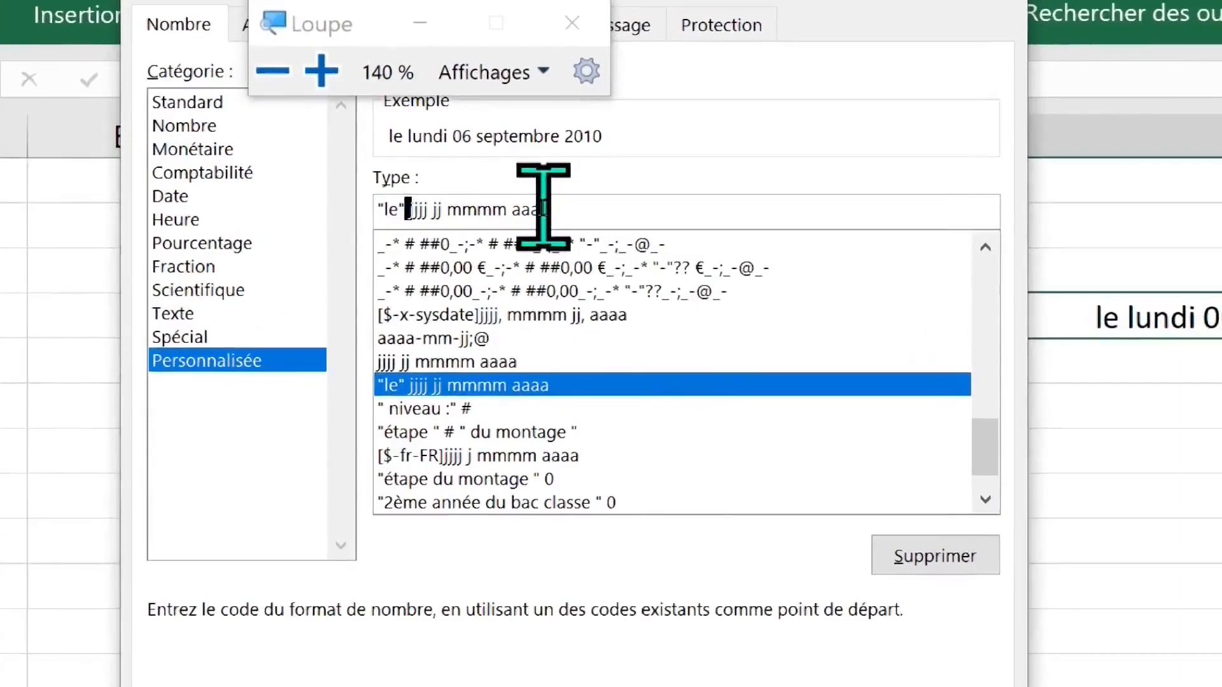
pyautogui.press('super+plus')
pyautogui.press('super+plus')
pyautogui.press('super+plus')
pyautogui.press('super+plus')
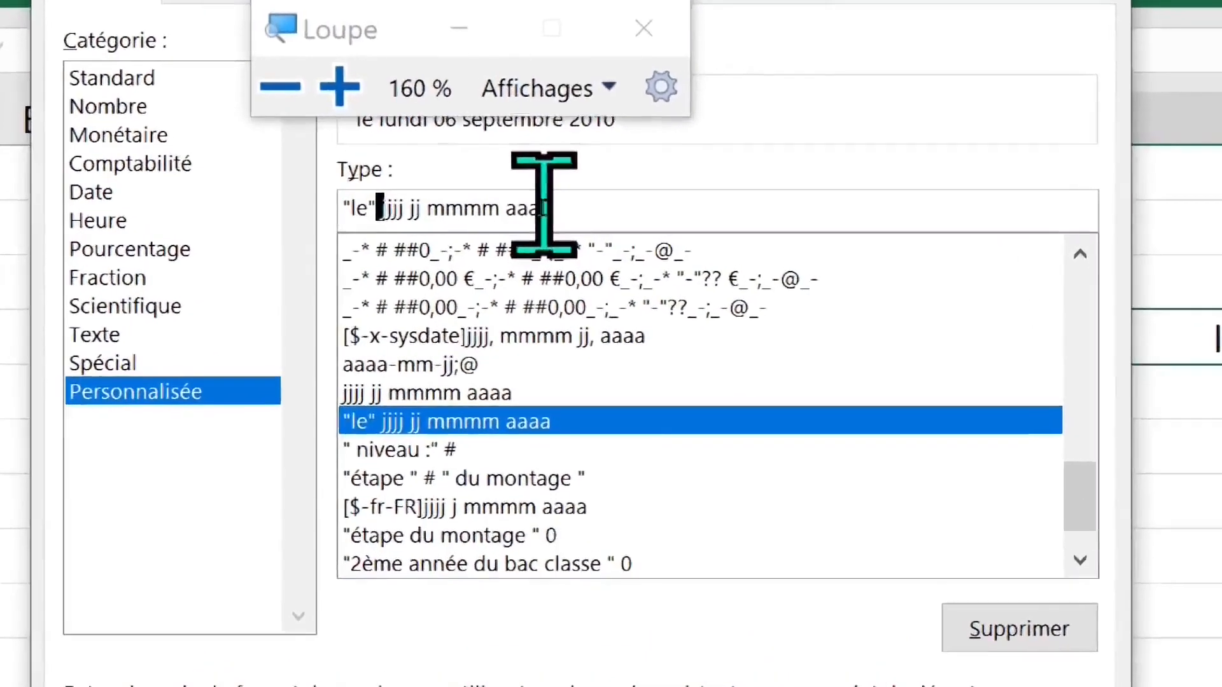
pyautogui.press('super+plus')
pyautogui.press('super+plus')
pyautogui.press('super+plus')
pyautogui.press('super+plus')
pyautogui.press('super+plus')
pyautogui.press('super+plus')
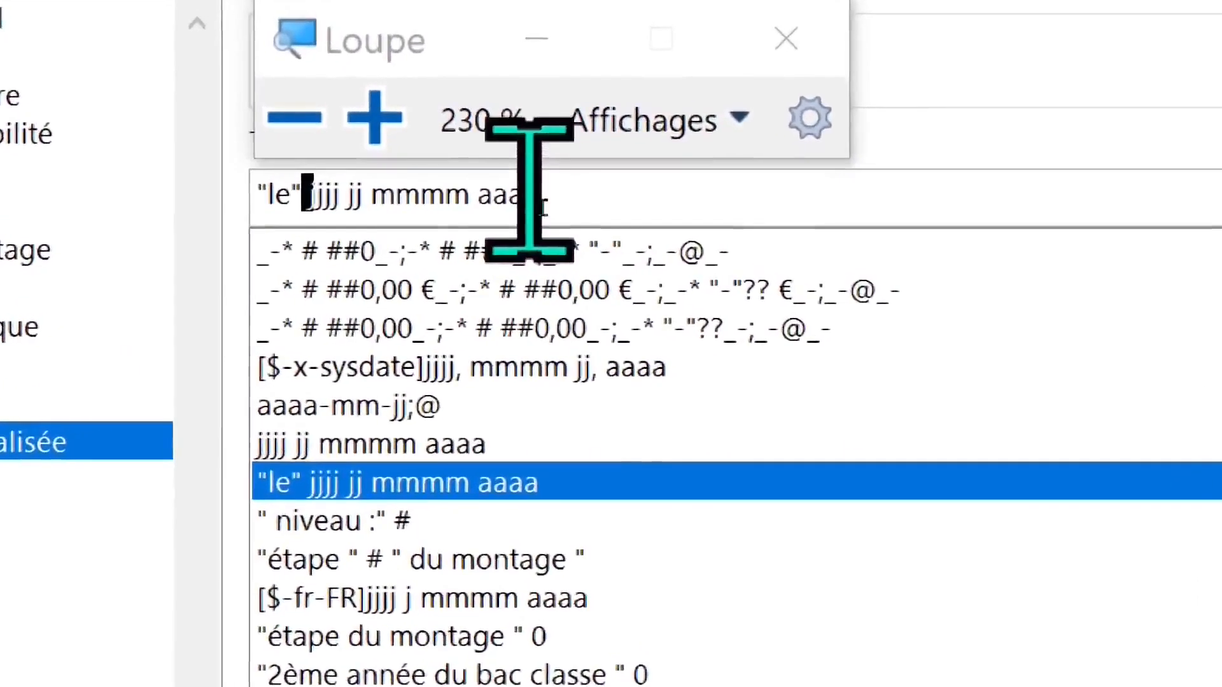
pyautogui.press('super+plus')
pyautogui.press('super+plus')
pyautogui.press('super+plus')
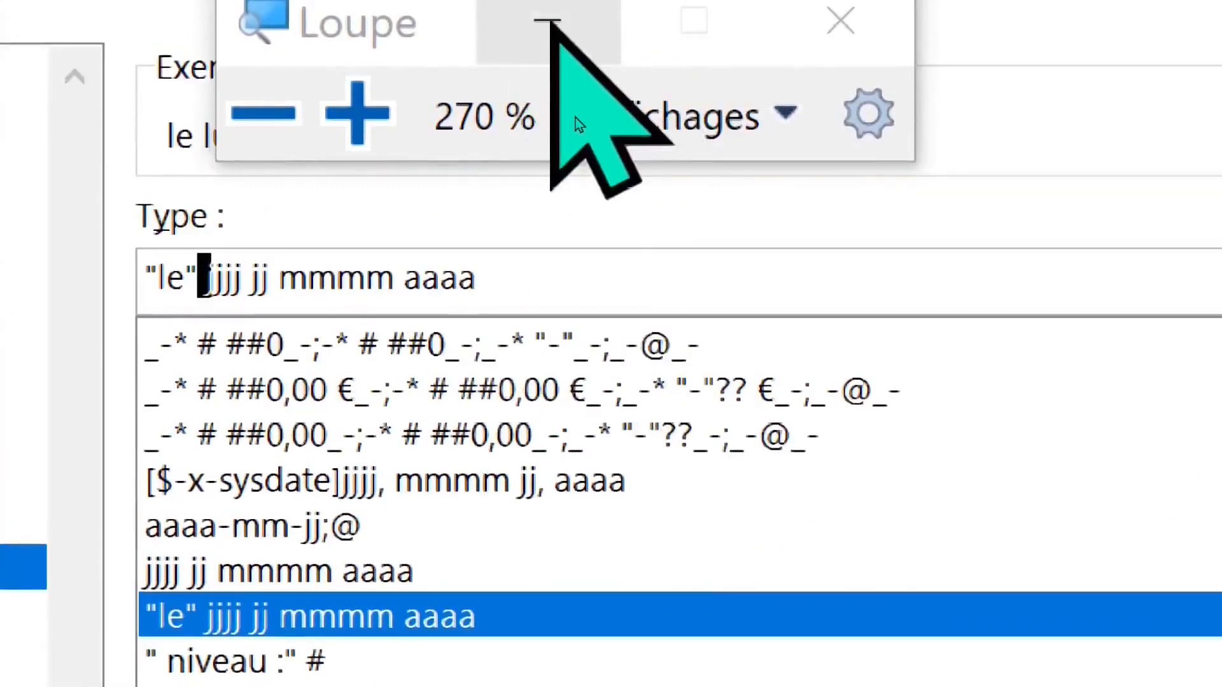
pyautogui.click(547, 19)
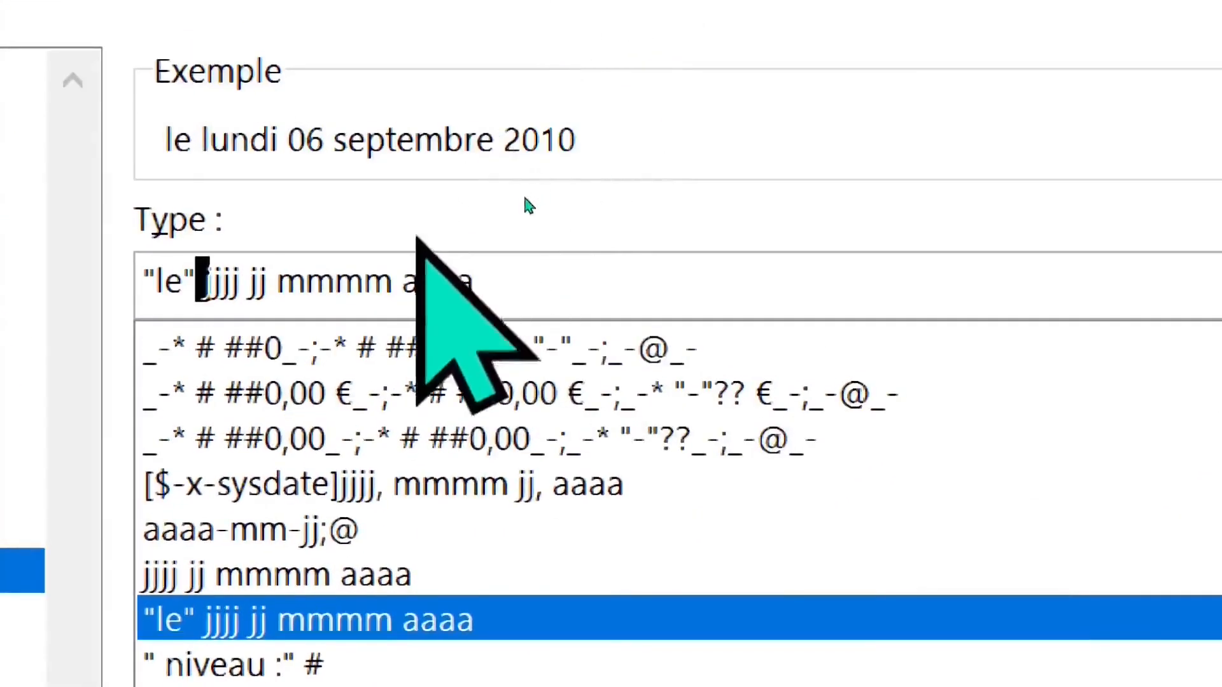
pyautogui.click(409, 282)
pyautogui.click(605, 280)
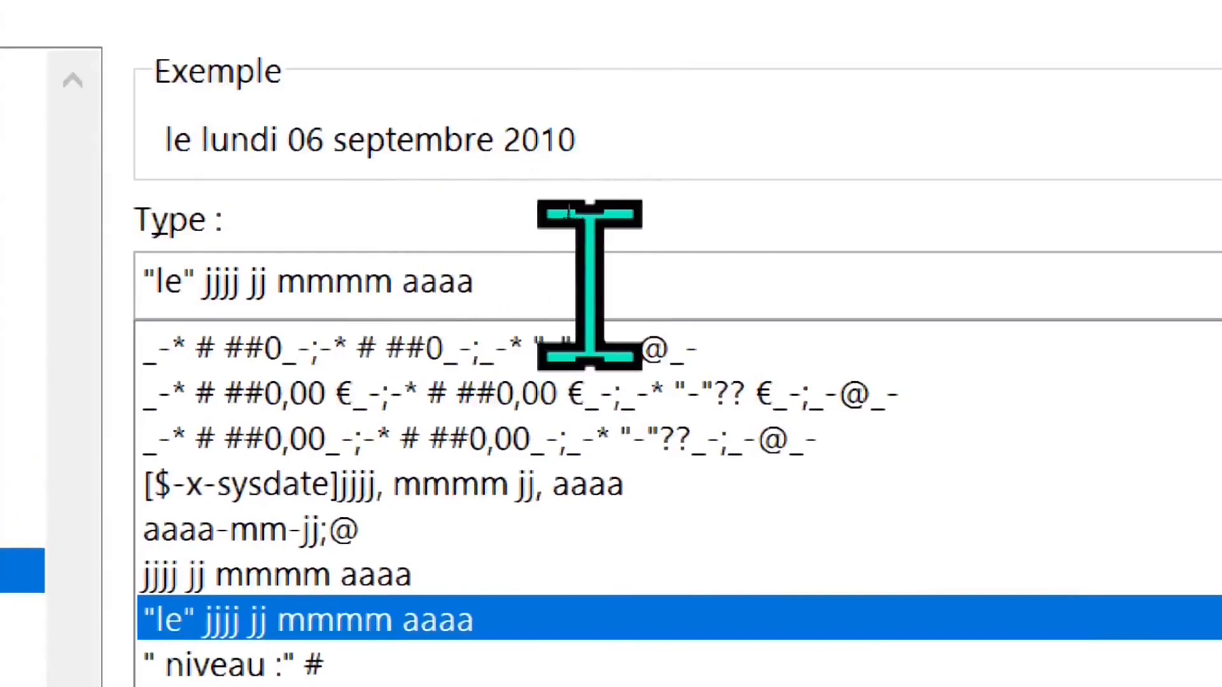
pyautogui.doubleClick(167, 282)
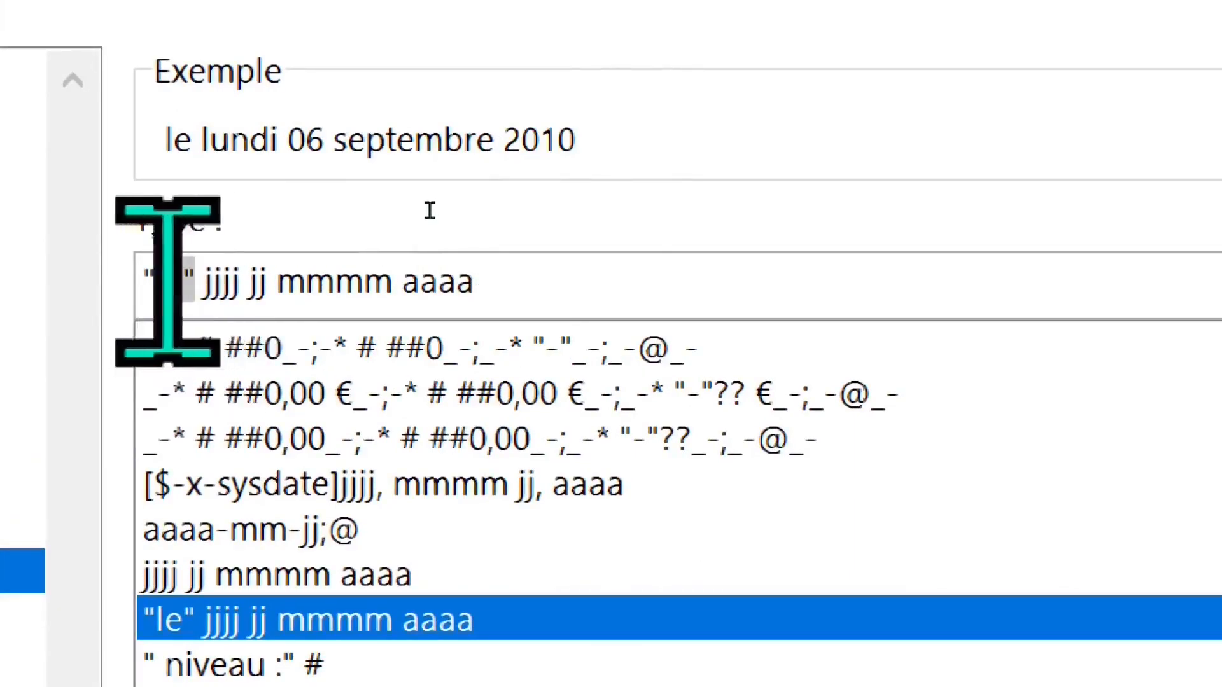
pyautogui.click(159, 282)
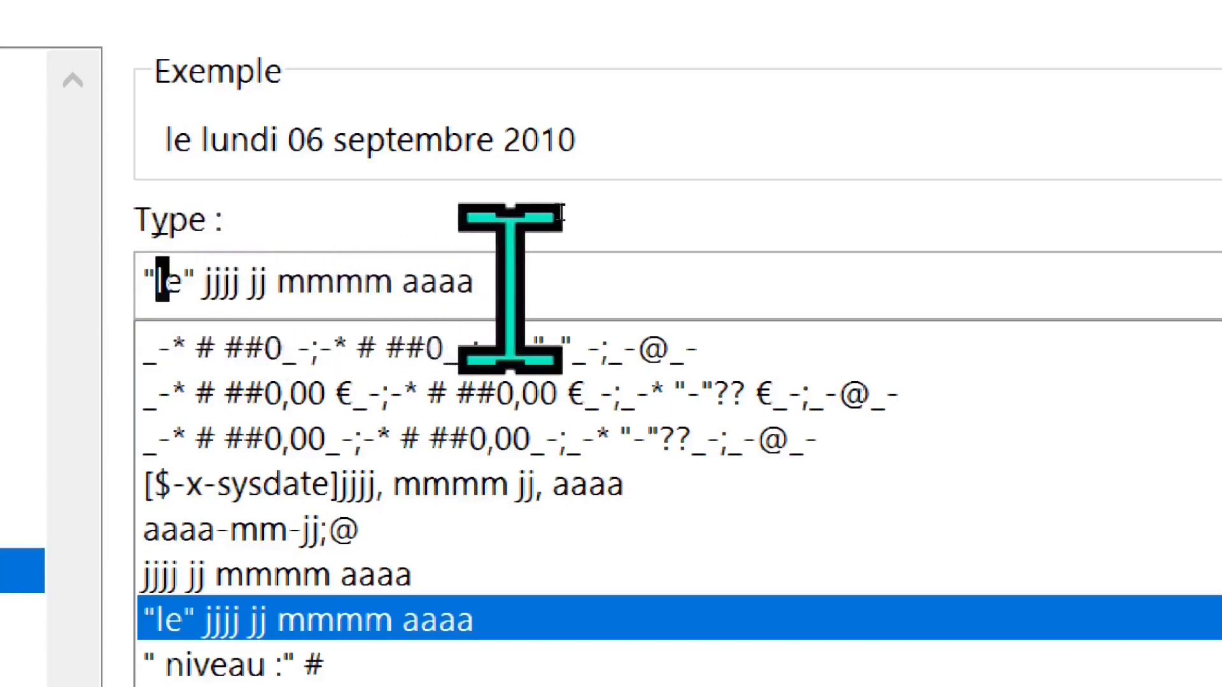
pyautogui.press('End')
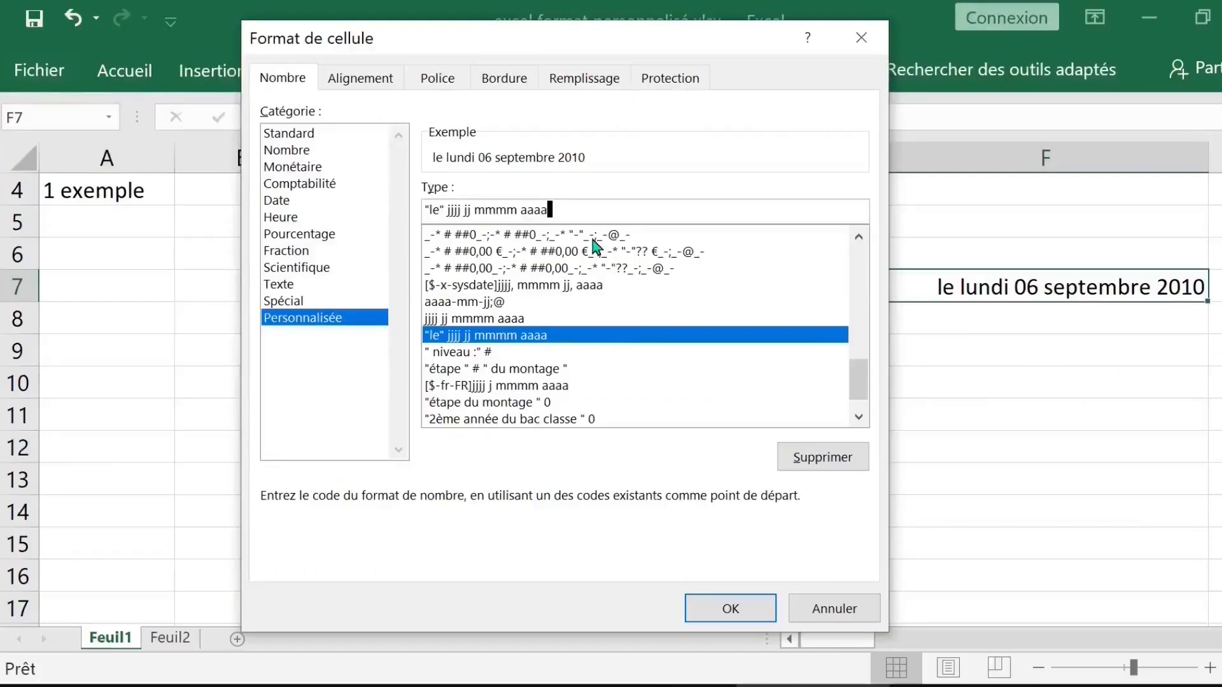
pyautogui.click(723, 612)
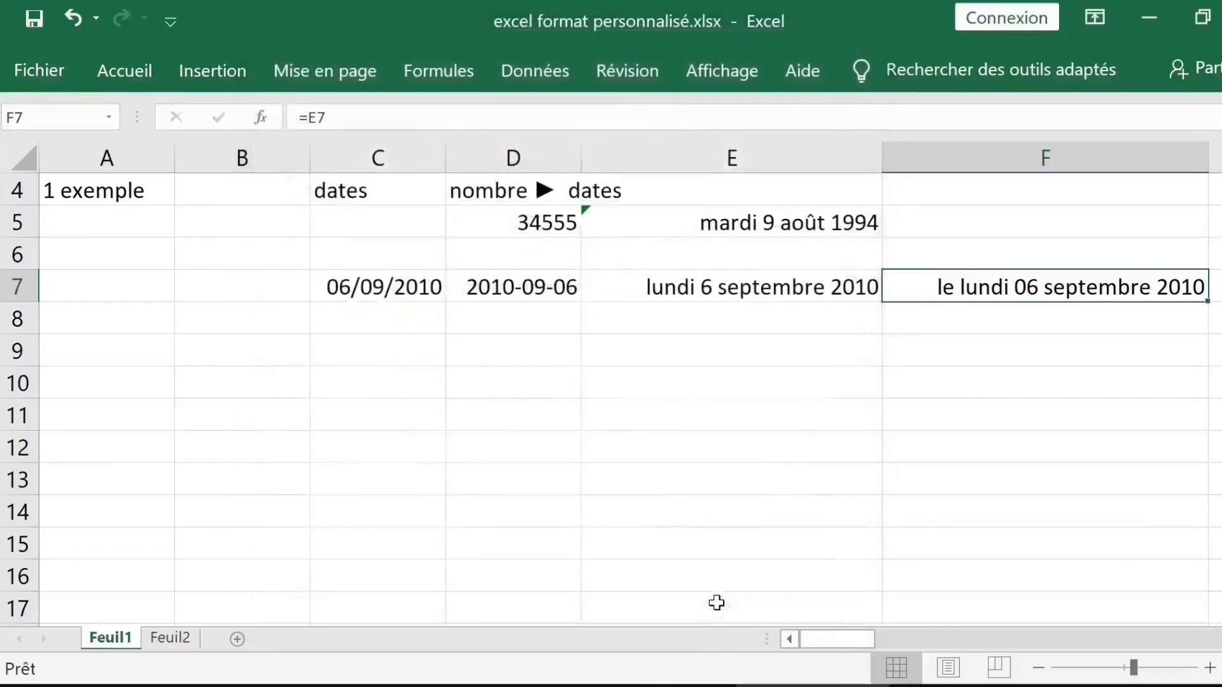
# Check the formula in cell F7, then reopen its custom number format with the quoted "le" prefix ready for editing
pyautogui.doubleClick(953, 280)
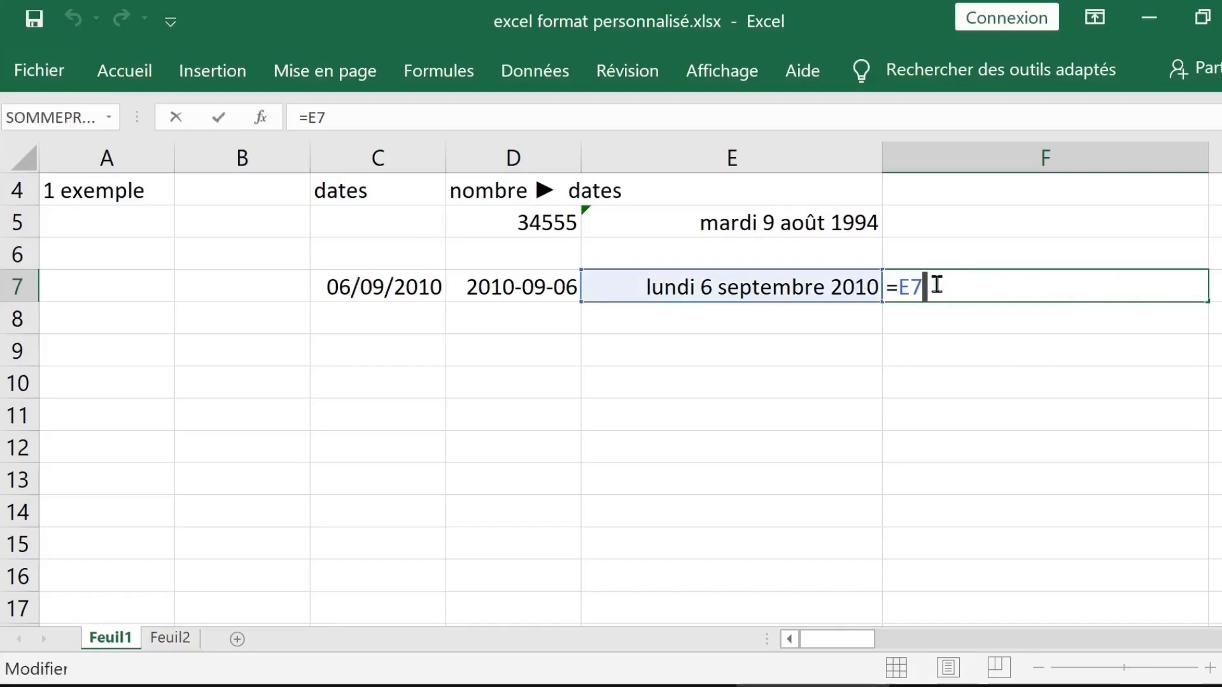
pyautogui.press('Escape')
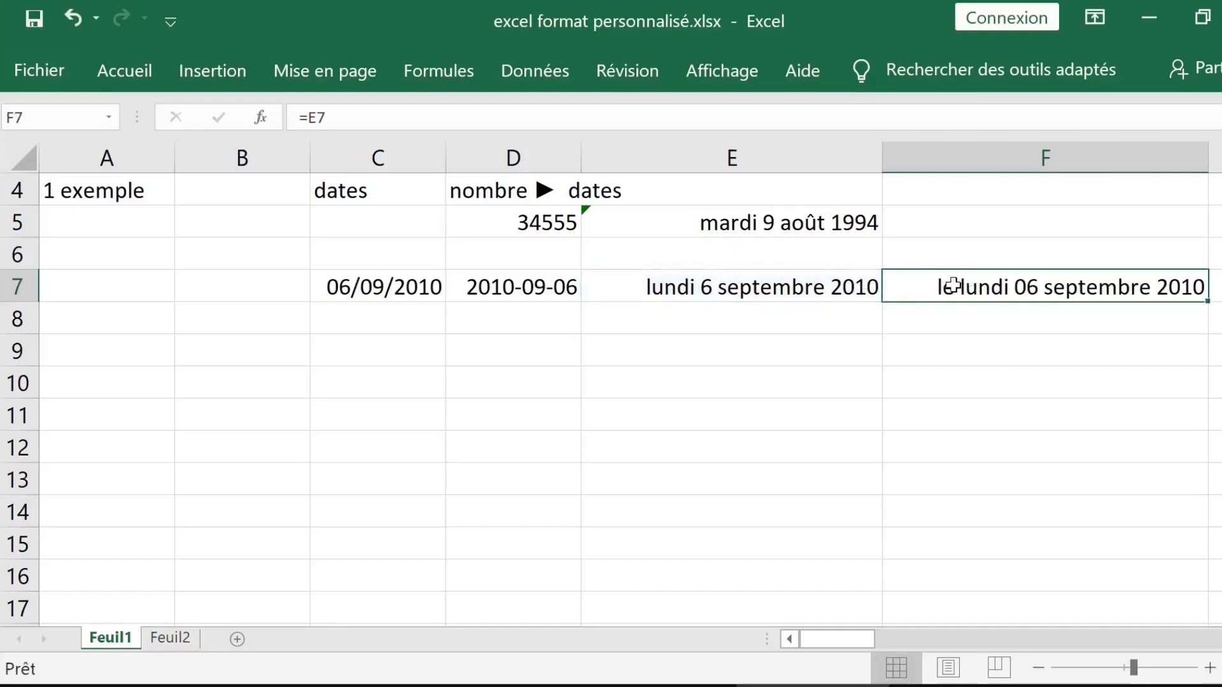
pyautogui.rightClick(953, 285)
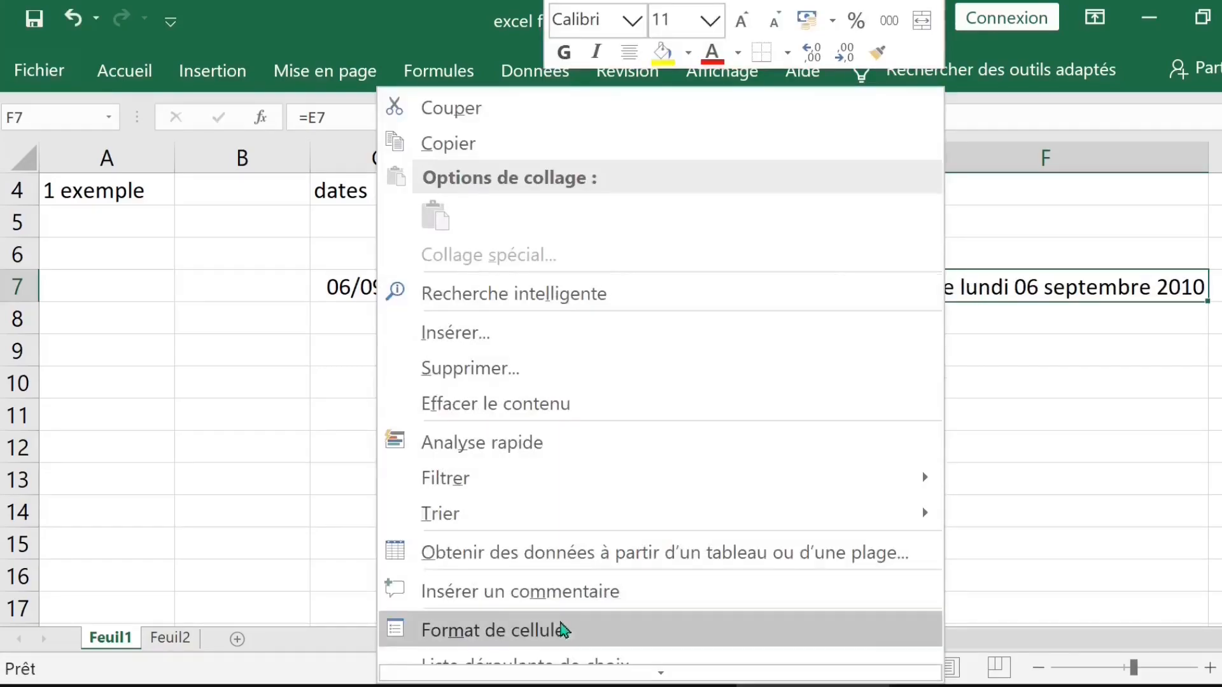
pyautogui.click(561, 630)
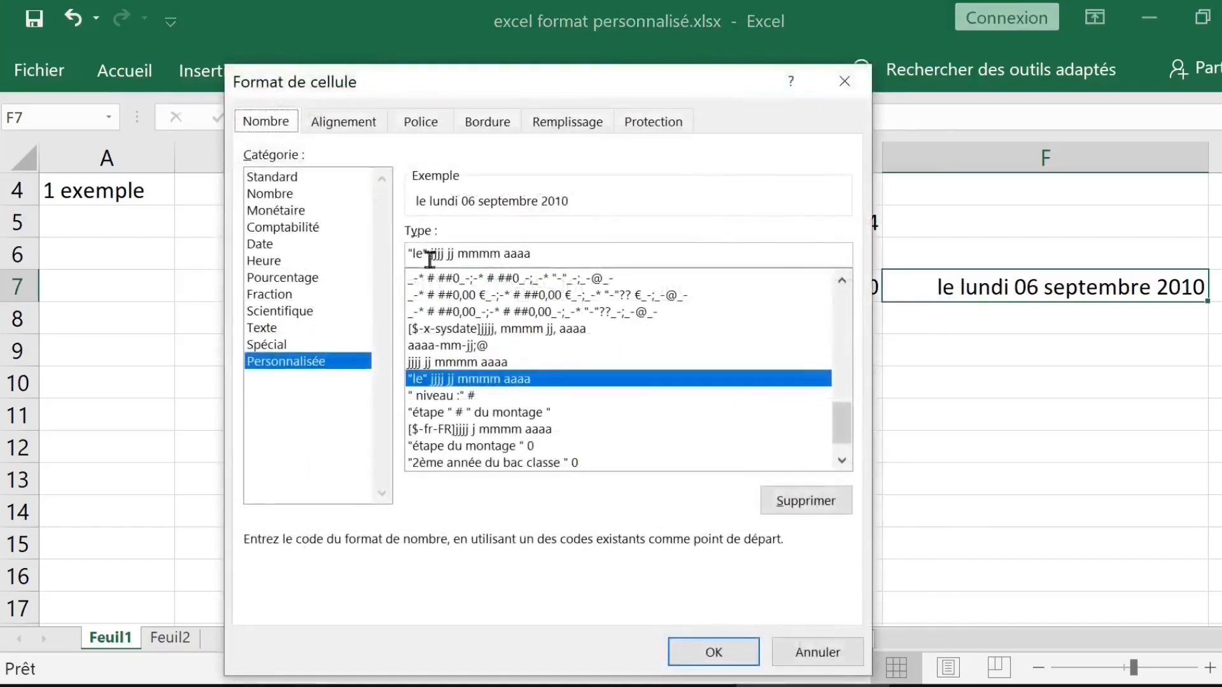
pyautogui.moveTo(420, 255); pyautogui.dragTo(416, 255)
pyautogui.click(477, 253)
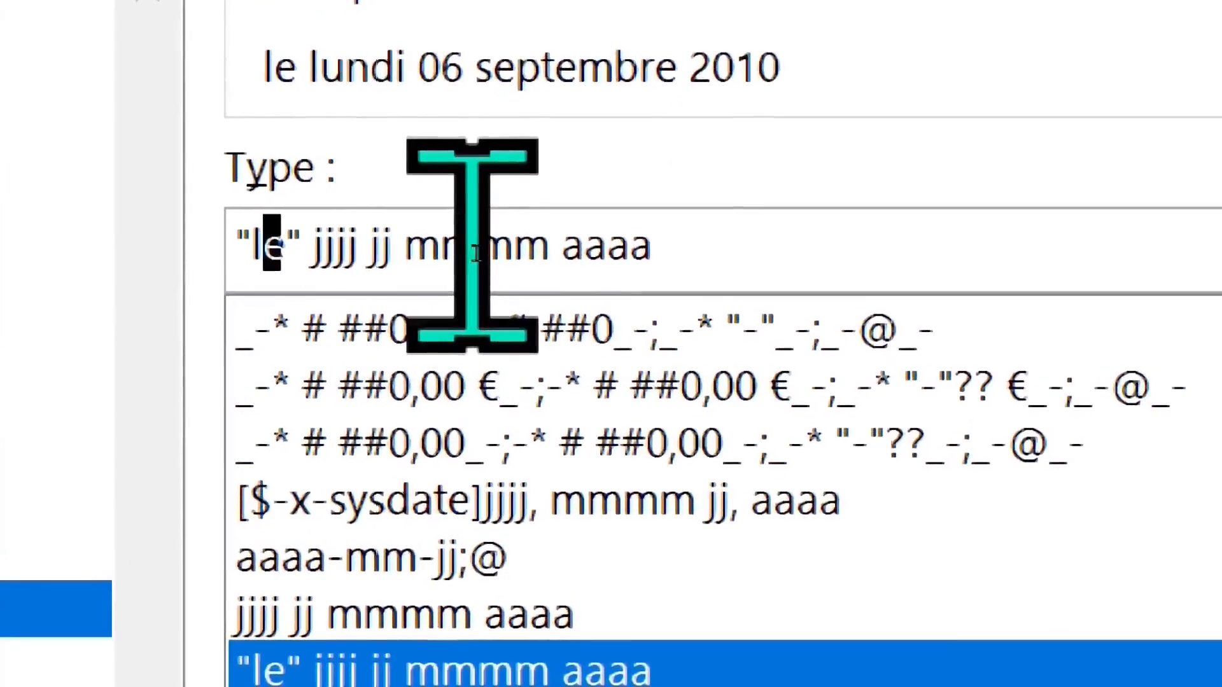
# Replace the quoted "le" prefix in F7's custom date format with "c'est un "
pyautogui.press('BackSpace')
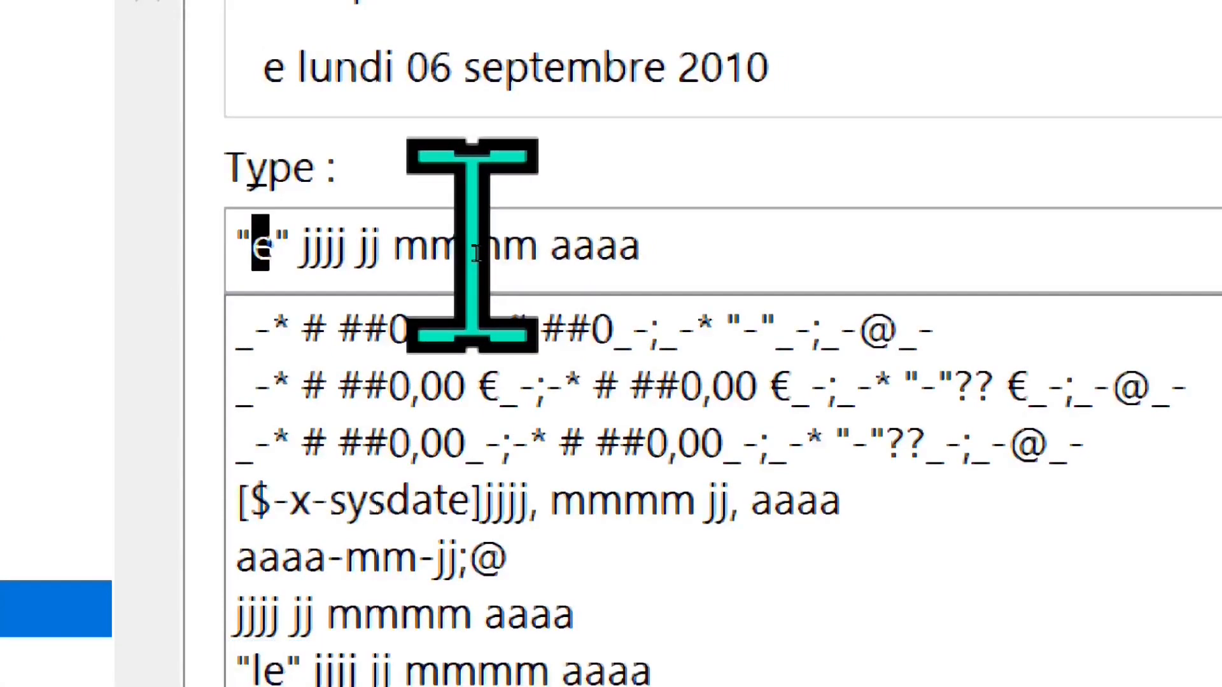
pyautogui.write("c'est u")
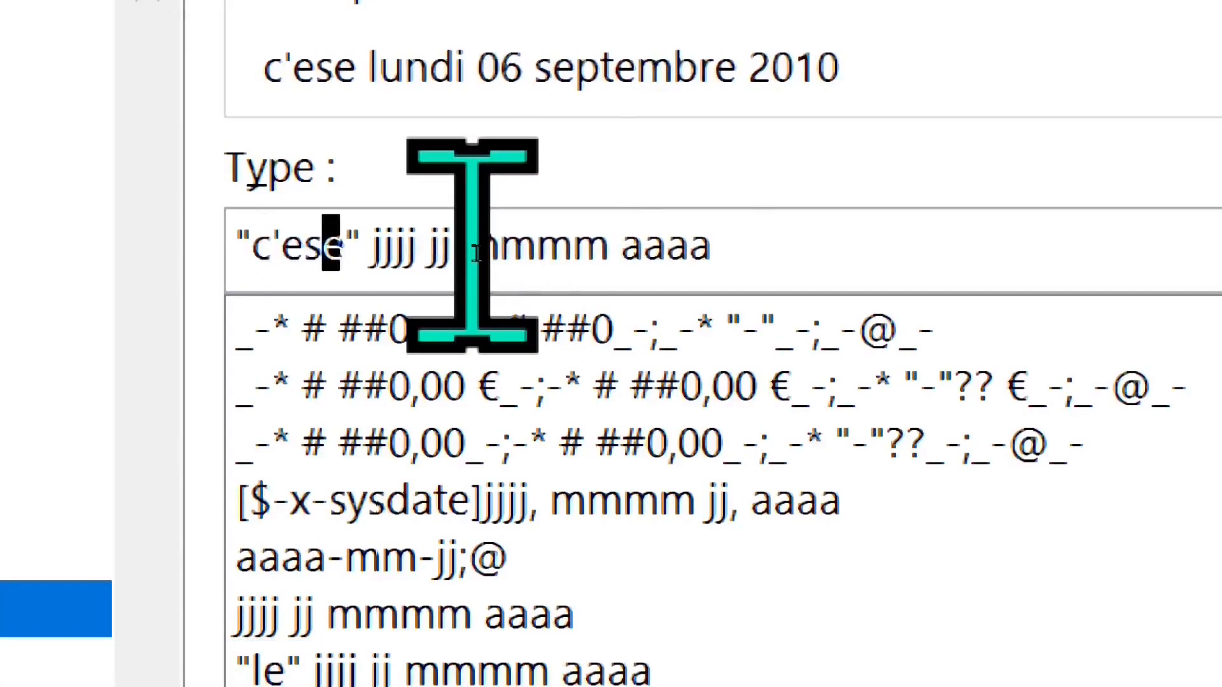
pyautogui.write('n')
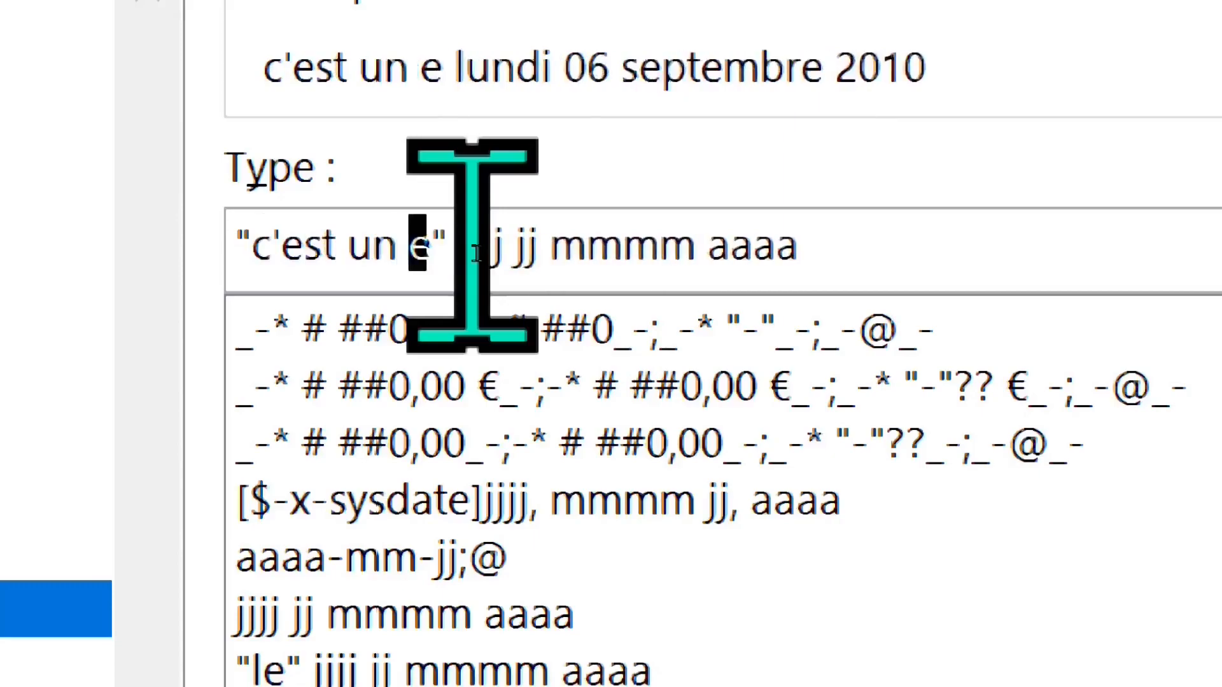
pyautogui.press('Delete')
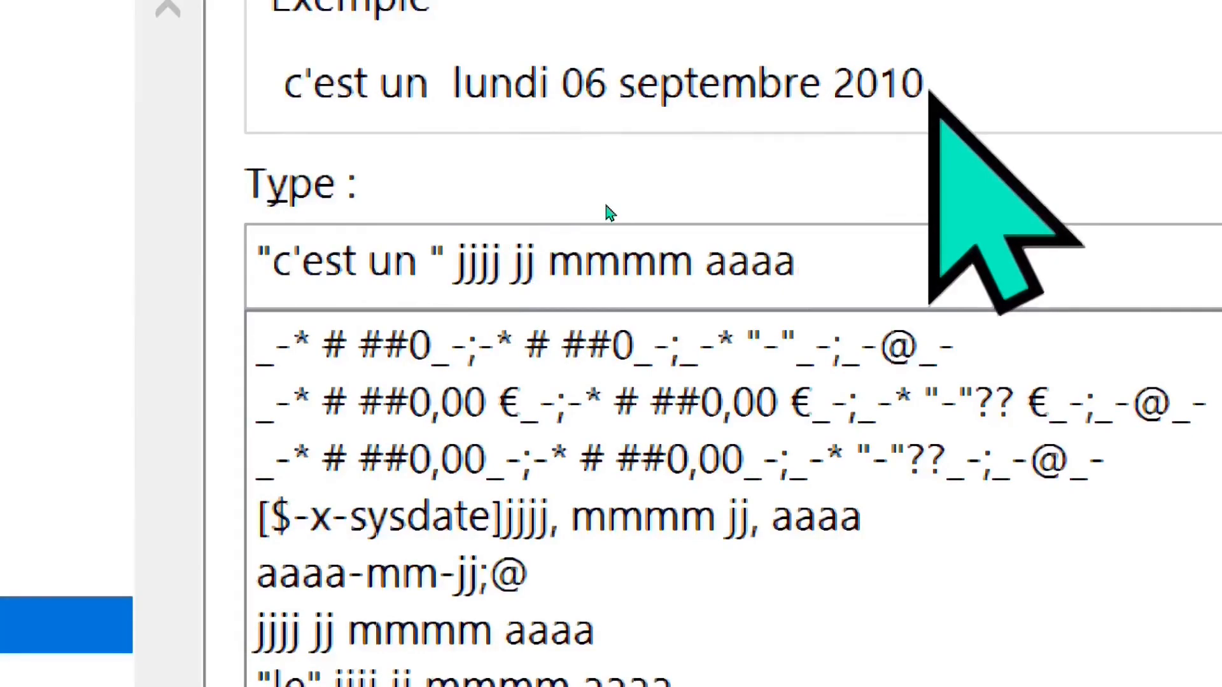
# Change the quoted prefix of F7's custom date format to "date d'émission de facture", keeping the date code jjjj jj mmmm aaaa
pyautogui.doubleClick(341, 259)
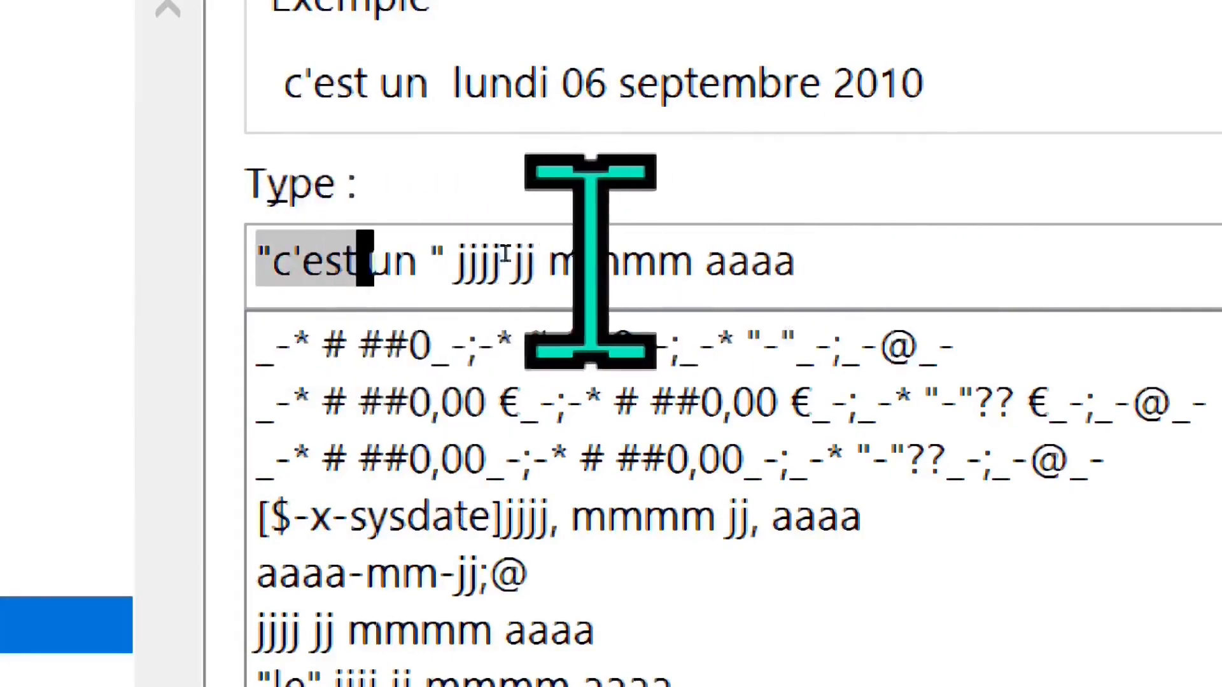
pyautogui.press('Right')
pyautogui.press('Left')
pyautogui.press('BackSpace')
pyautogui.press('BackSpace')
pyautogui.press('BackSpace')
pyautogui.press('BackSpace')
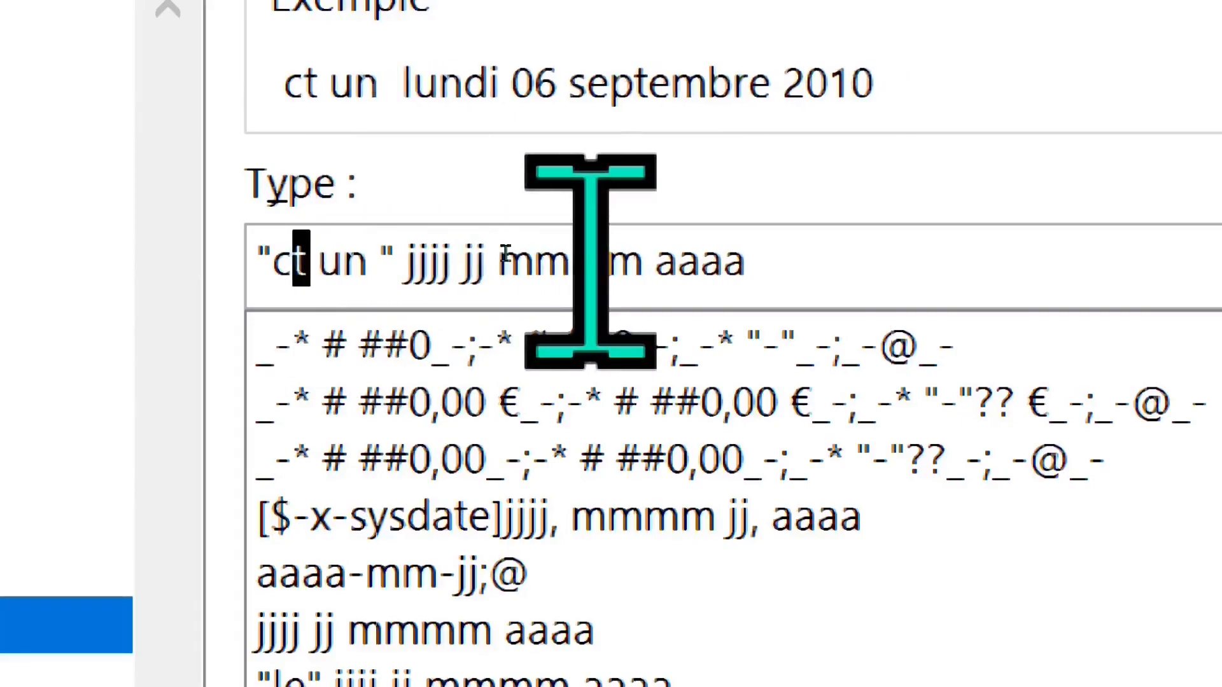
pyautogui.write("date d'")
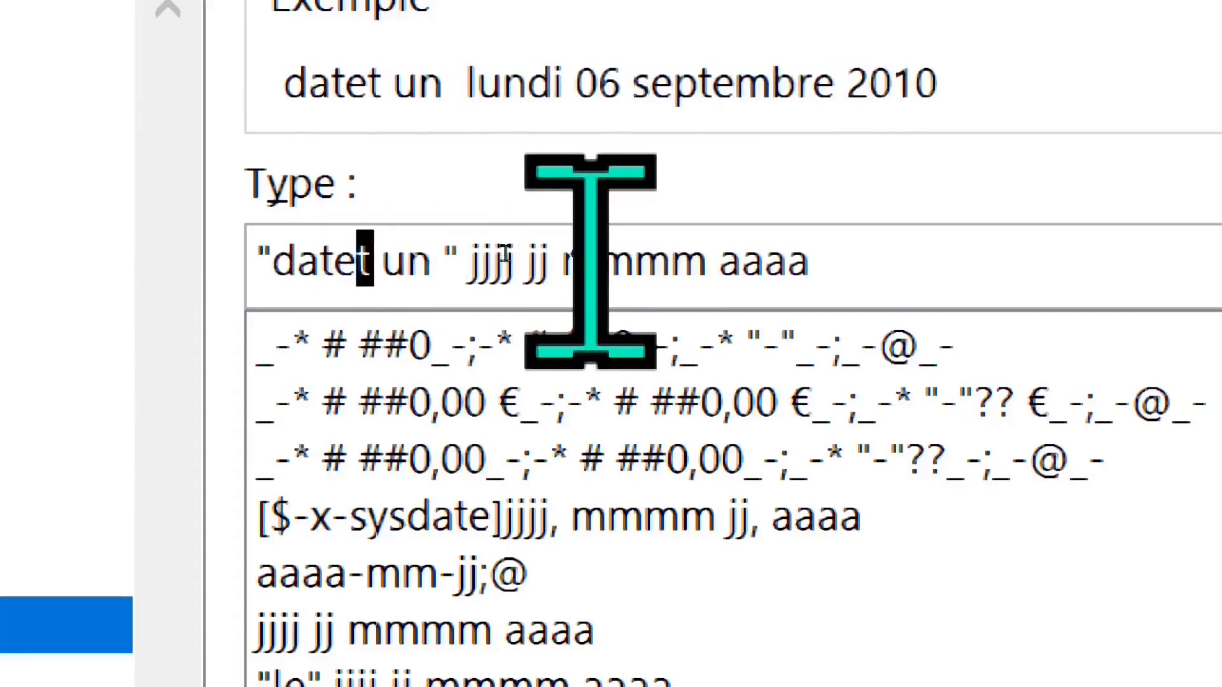
pyautogui.write('émission')
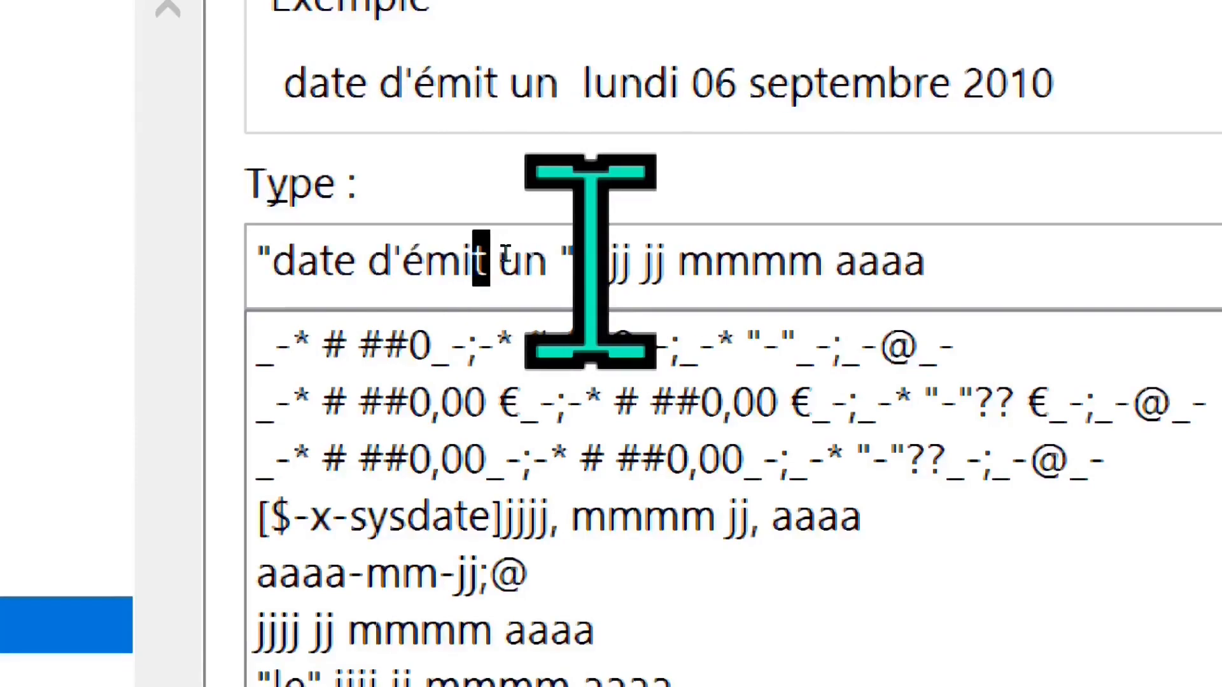
pyautogui.write(' de facture')
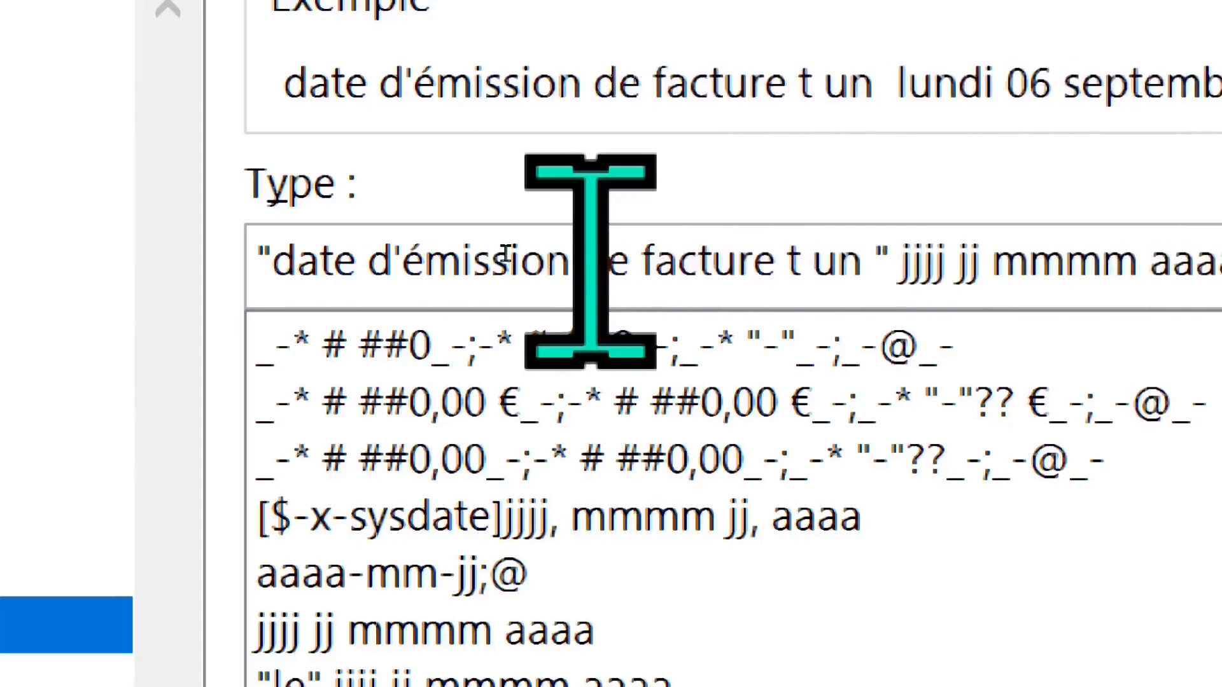
pyautogui.press('Delete')
pyautogui.press('Delete')
pyautogui.press('Delete')
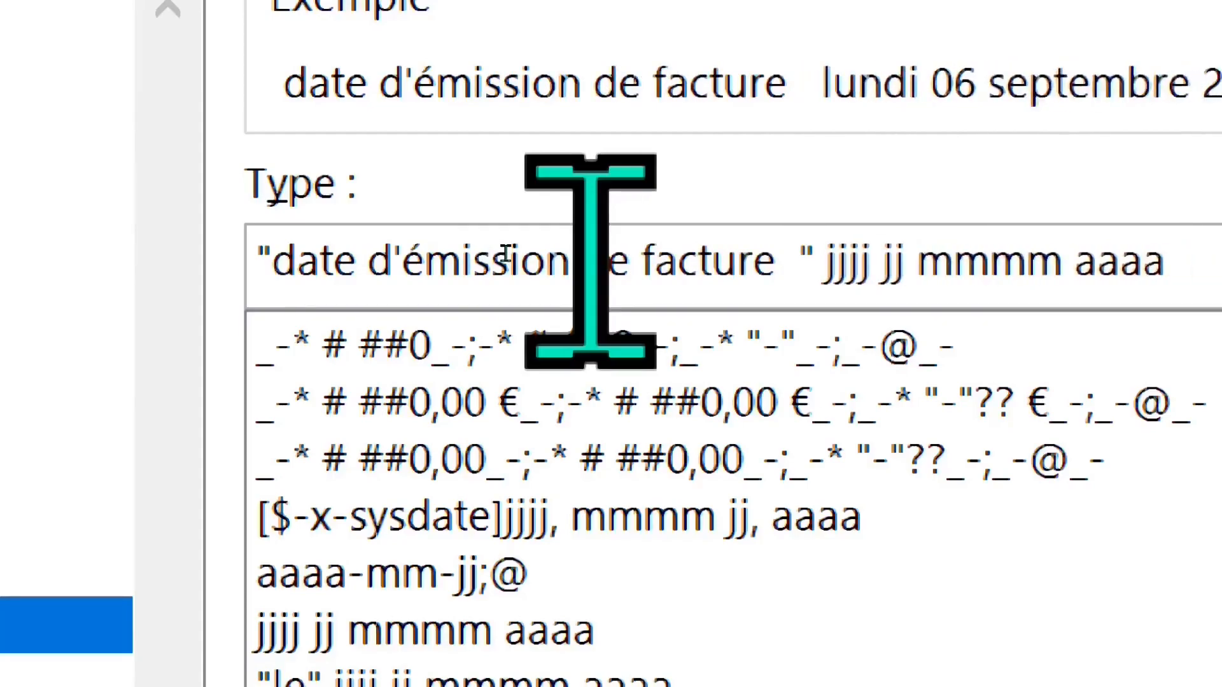
# Add a colon at the end of F7's quoted prefix and replace "d'émission" with "d'inscription"
pyautogui.write(':')
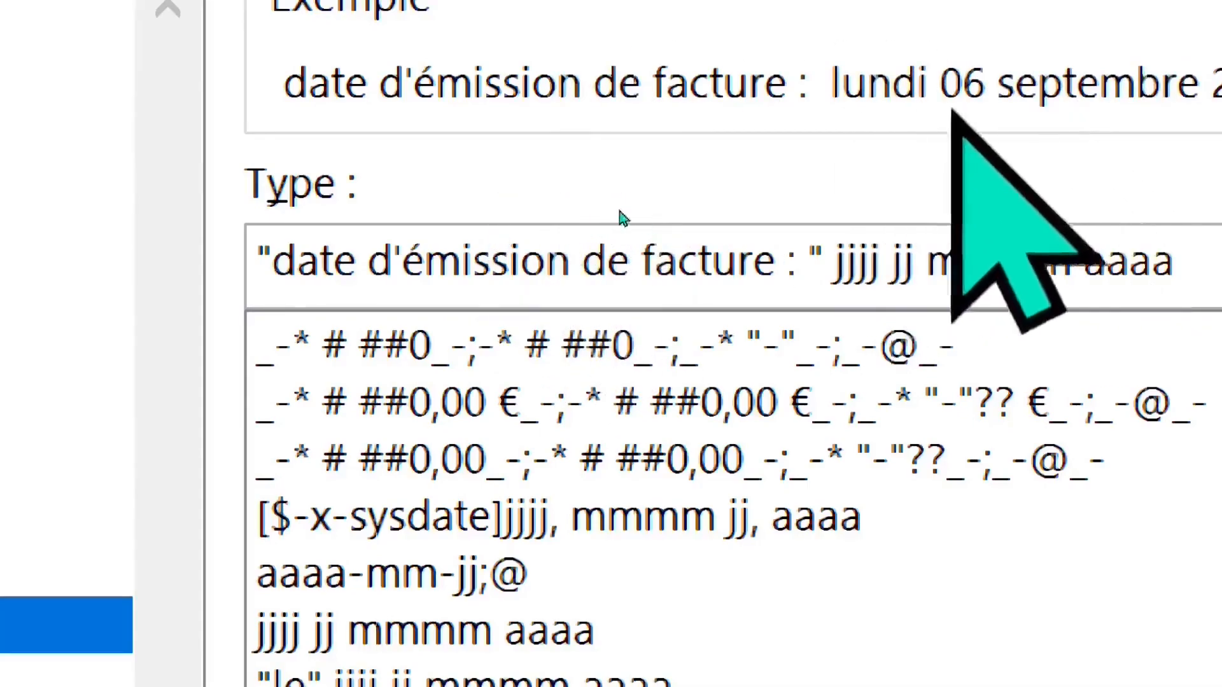
pyautogui.moveTo(391, 261); pyautogui.dragTo(570, 261)
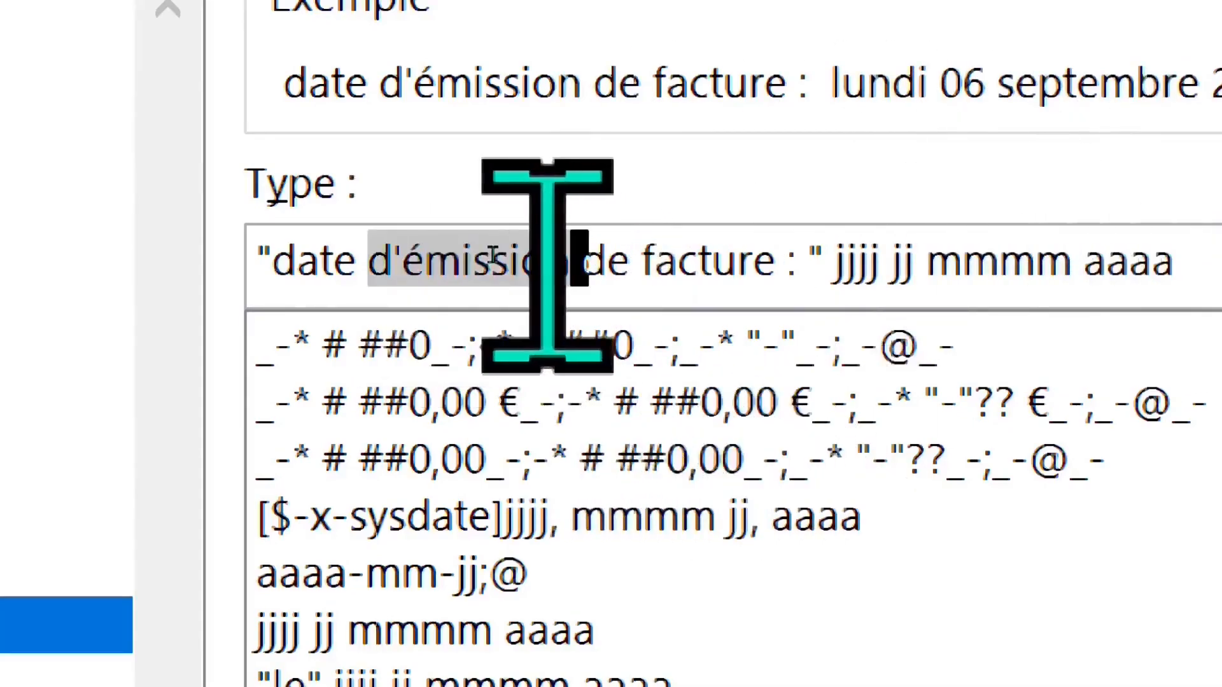
pyautogui.press('BackSpace')
pyautogui.write("'inscri")
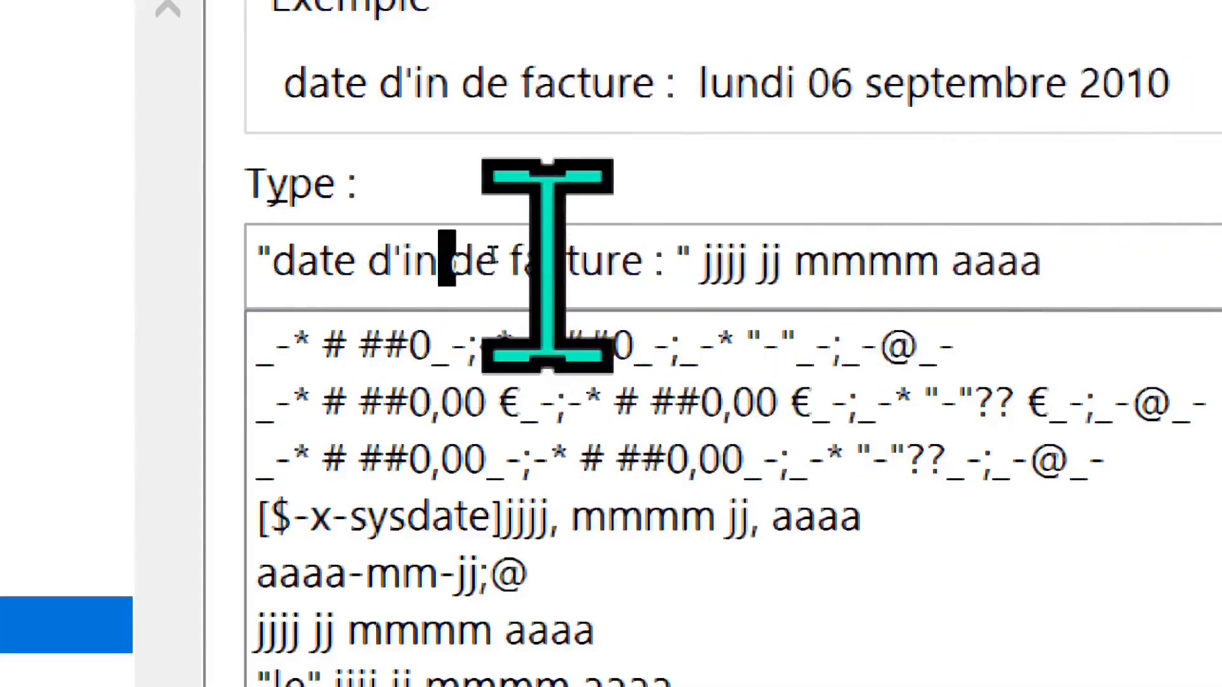
pyautogui.write('ption')
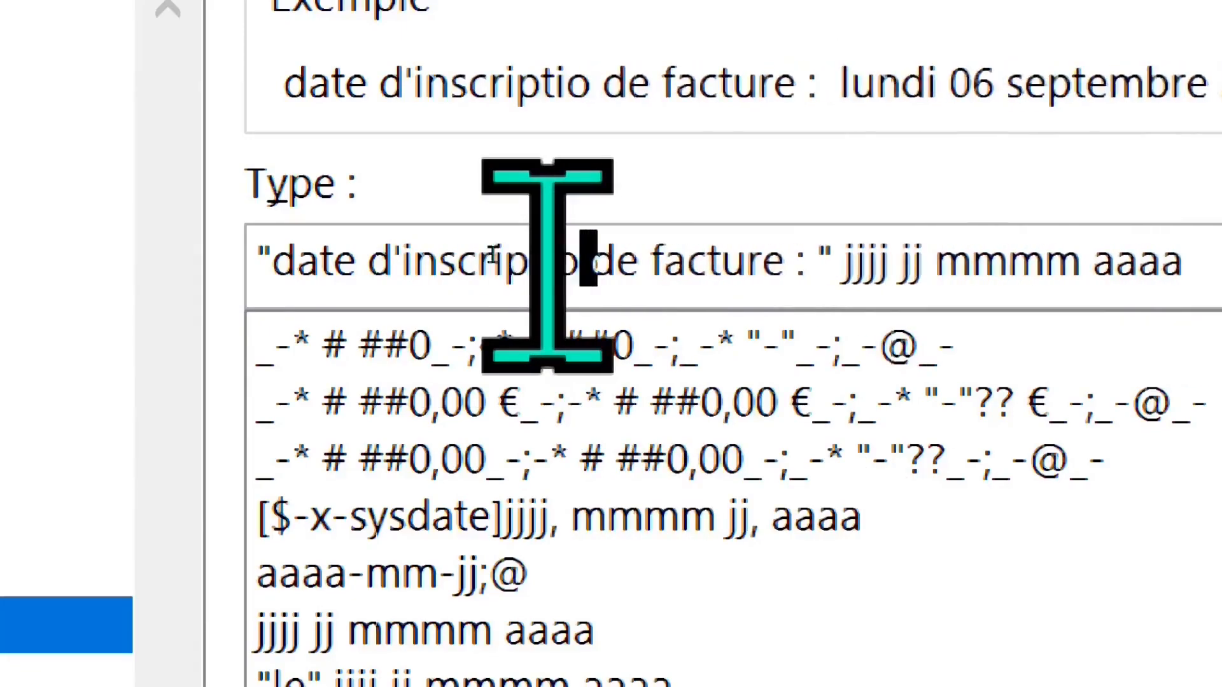
# Remove "de facture" from the quoted prefix and apply the custom format "date d'inscription : " jjjj jj mmmm aaaa to F7
pyautogui.press('Delete')
pyautogui.press('Delete')
pyautogui.press('Delete')
pyautogui.press('Delete')
pyautogui.press('Delete')
pyautogui.press('Delete')
pyautogui.press('Delete')
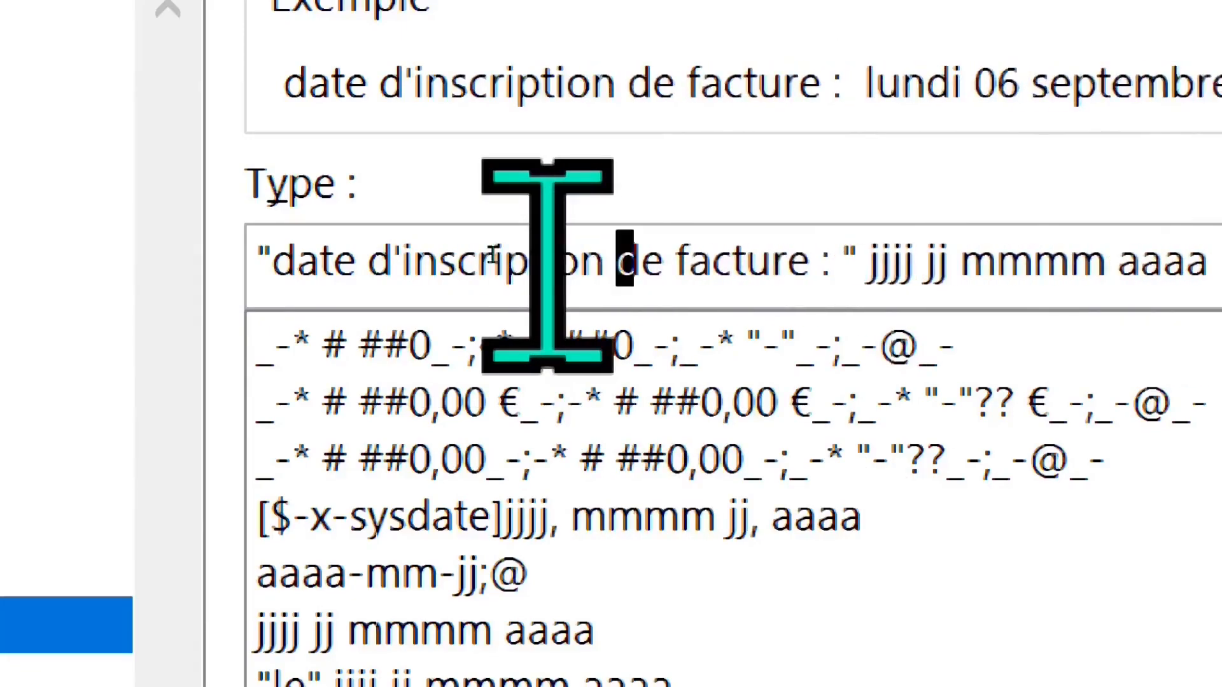
pyautogui.press('Delete')
pyautogui.press('Delete')
pyautogui.press('Delete')
pyautogui.press('Delete')
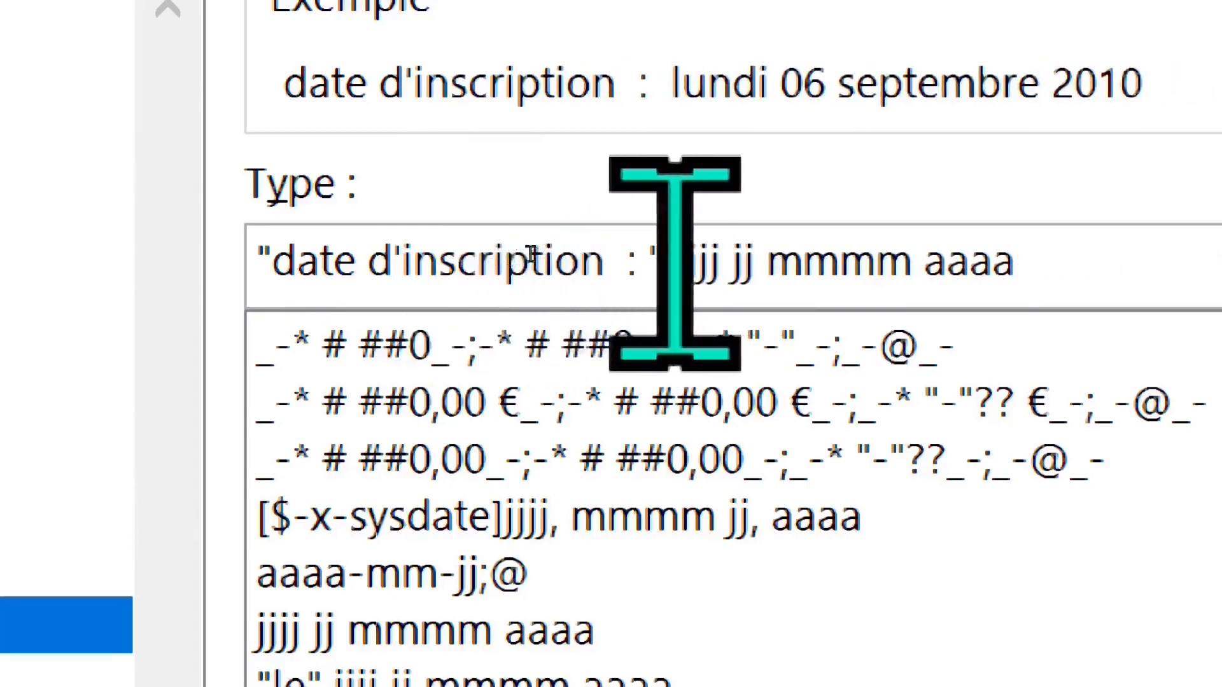
pyautogui.moveTo(665, 261); pyautogui.dragTo(278, 263)
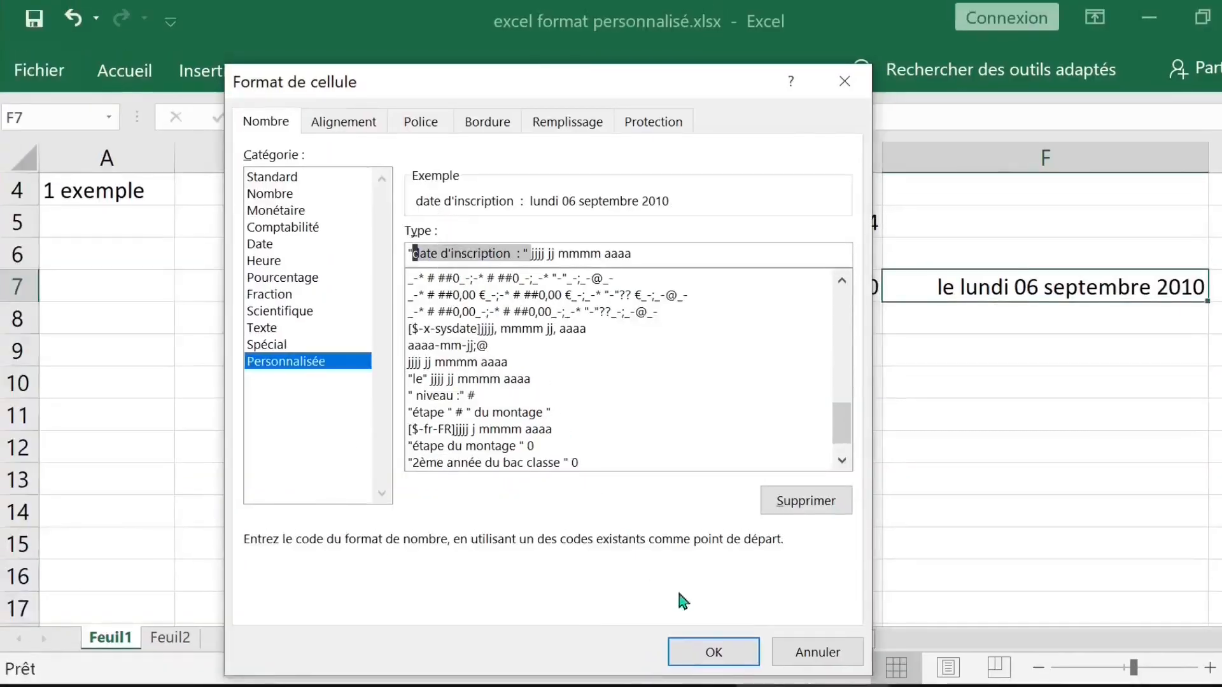
pyautogui.click(703, 649)
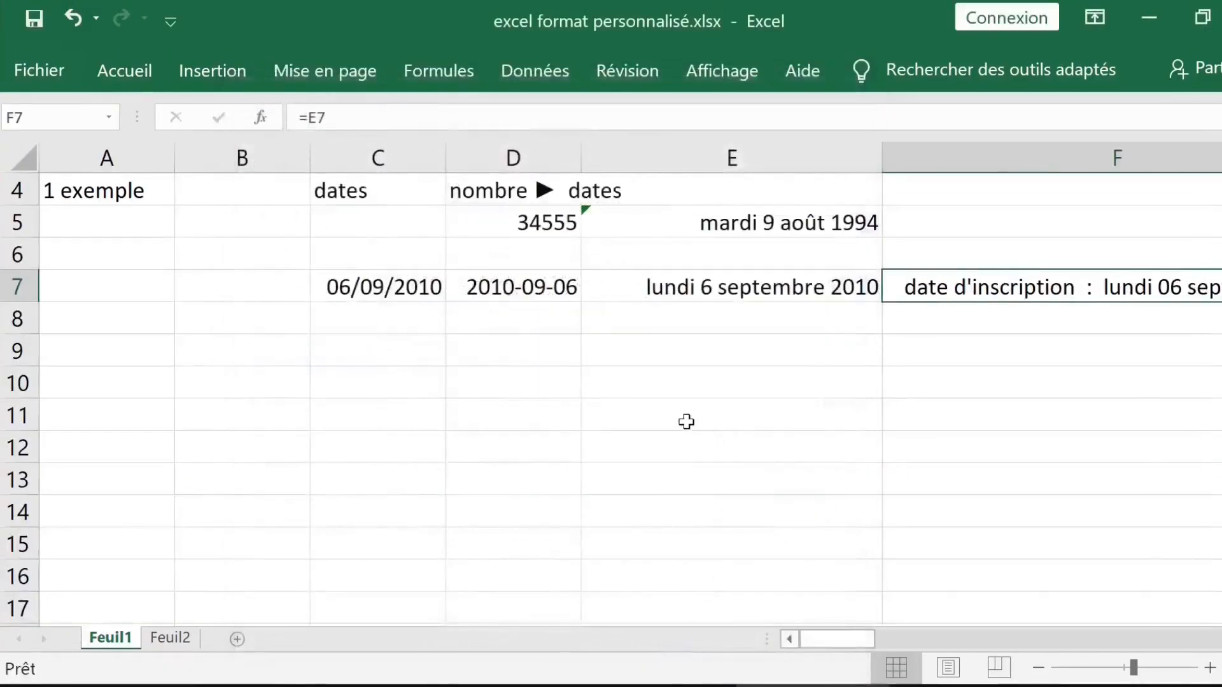
# Narrow the empty column B to make more room for the date columns
pyautogui.click(248, 159)
pyautogui.moveTo(311, 159); pyautogui.dragTo(229, 158)
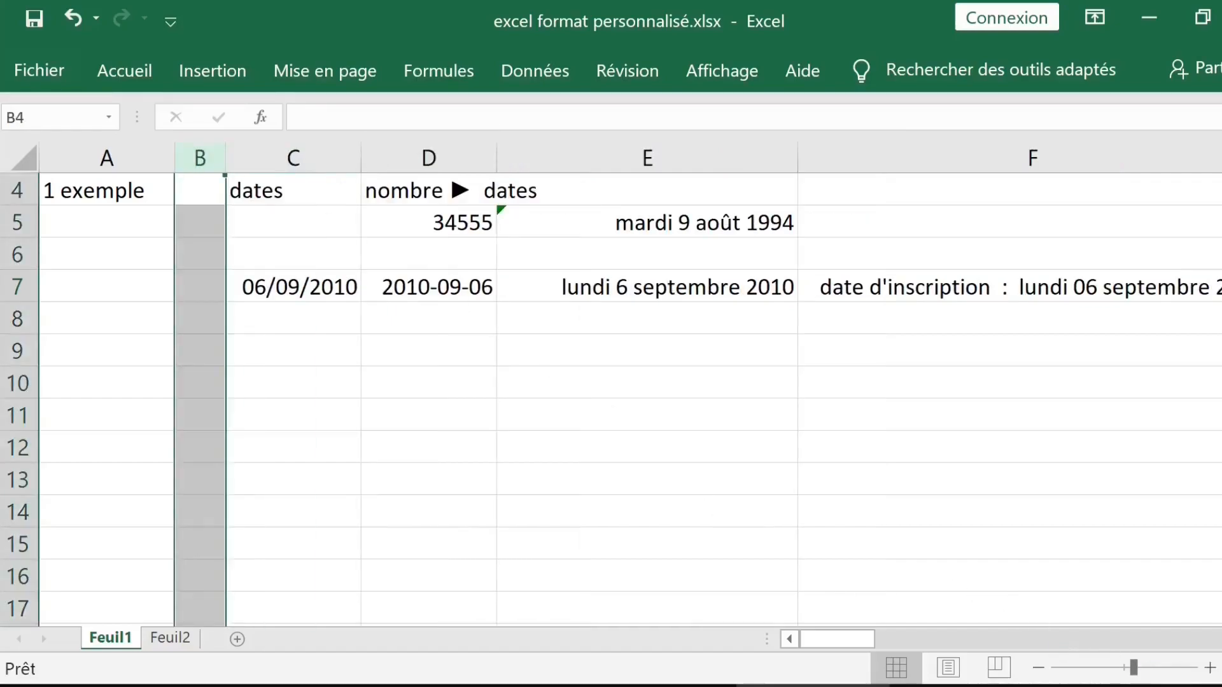
pyautogui.hscroll(5, 1171, 655)
pyautogui.moveTo(989, 643); pyautogui.dragTo(887, 644)
# Replace the formula in D7 with the date 5/6/2000
pyautogui.click(141, 320)
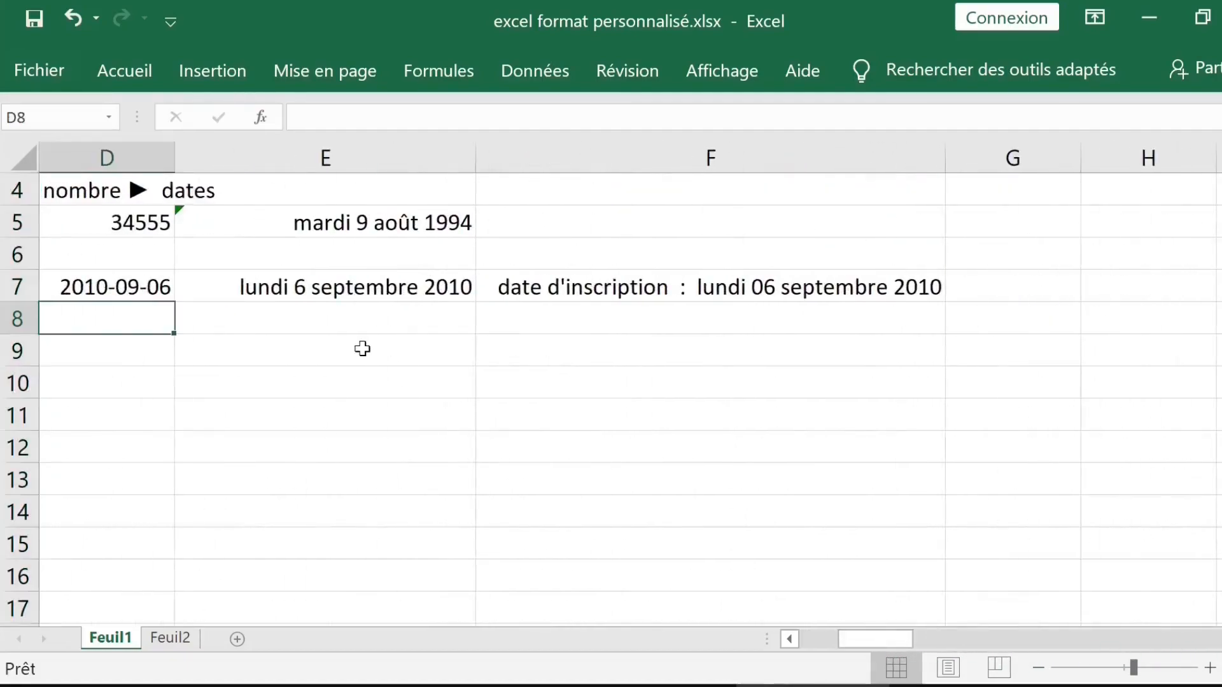
pyautogui.press('Up')
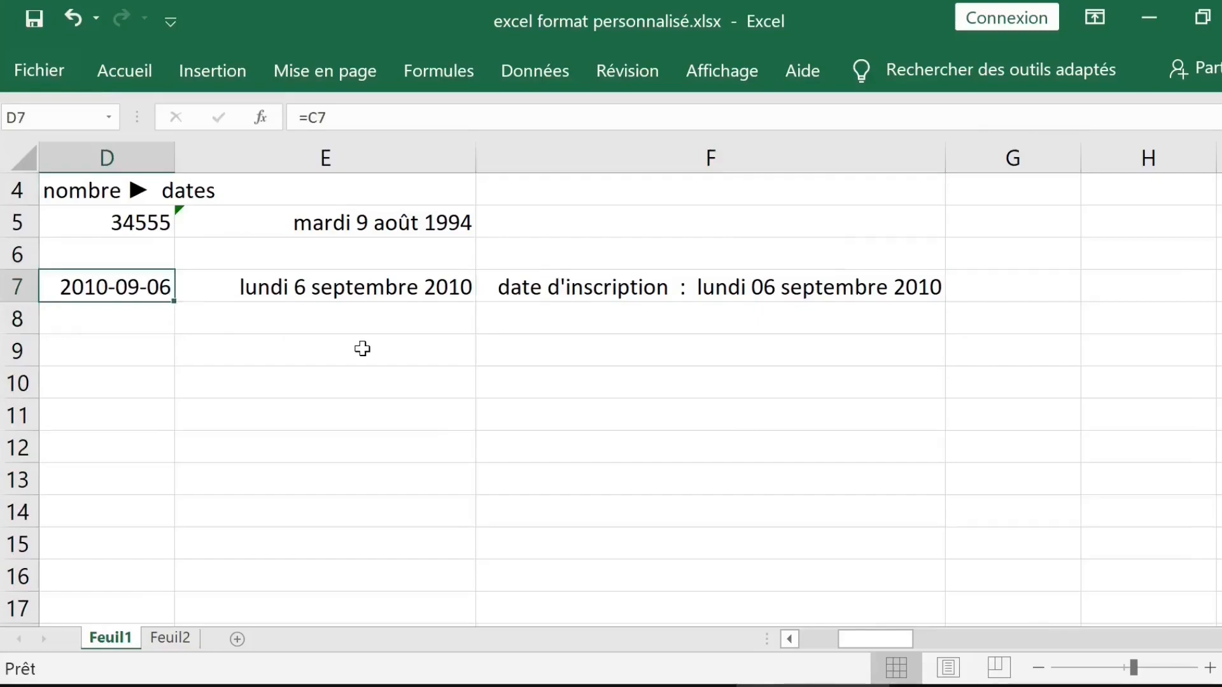
pyautogui.write('5/6')
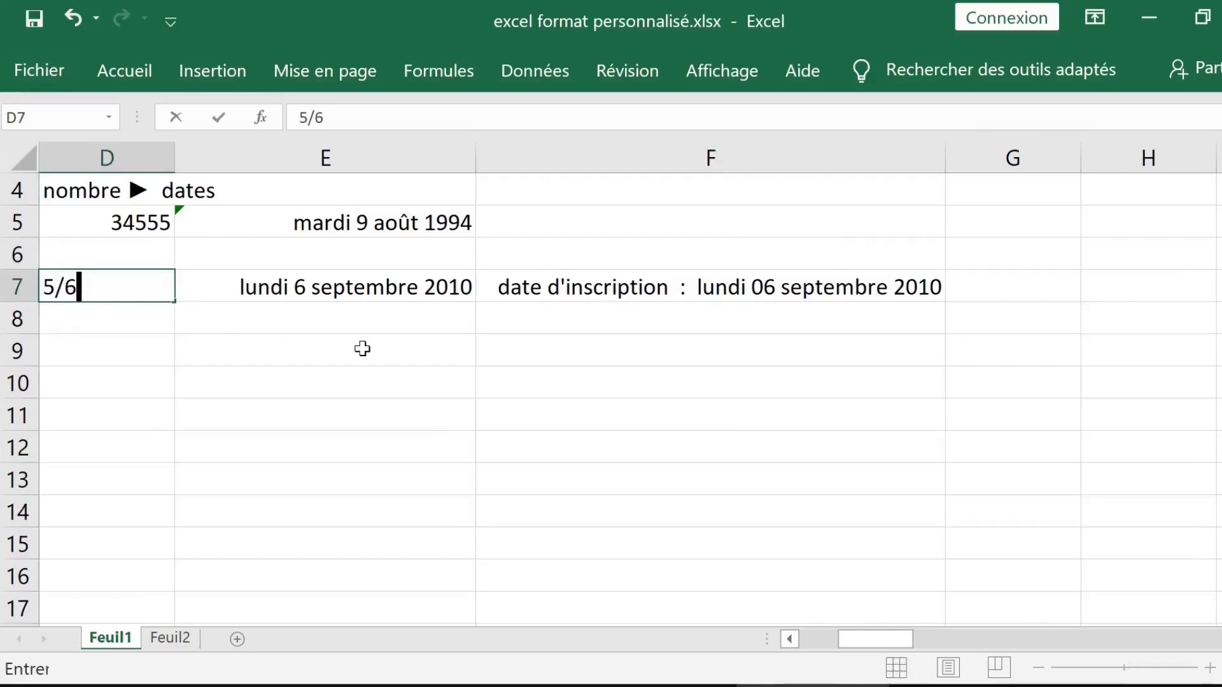
pyautogui.write('/2000')
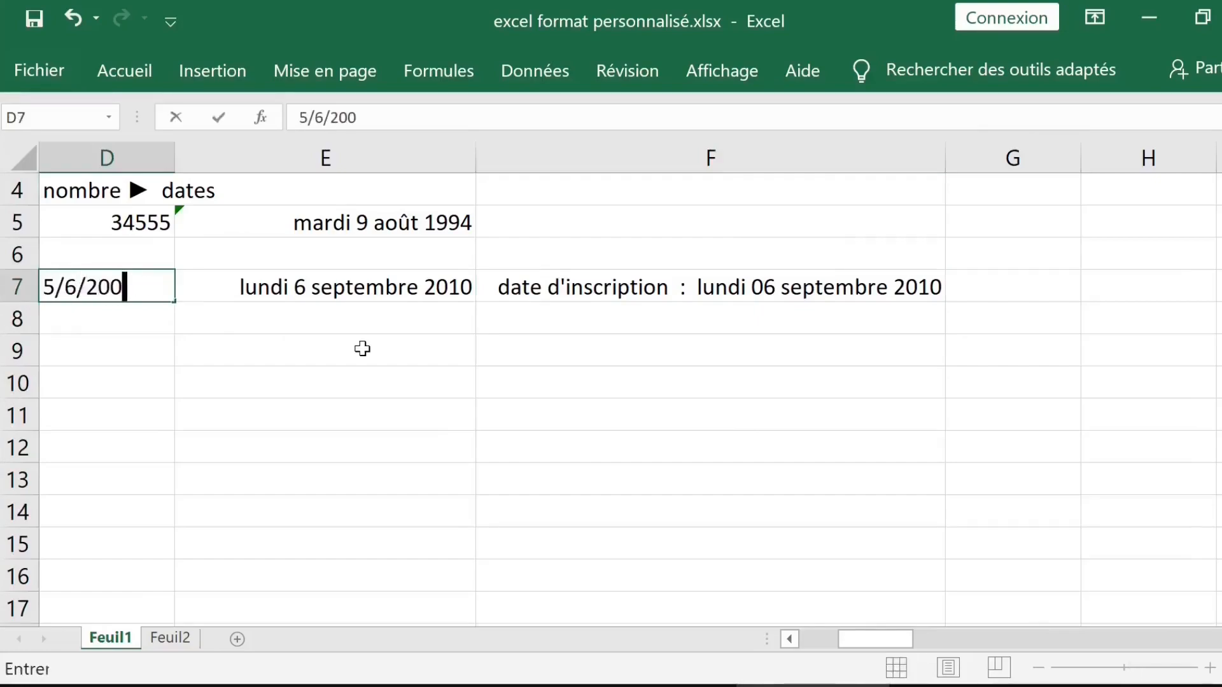
pyautogui.press('Return')
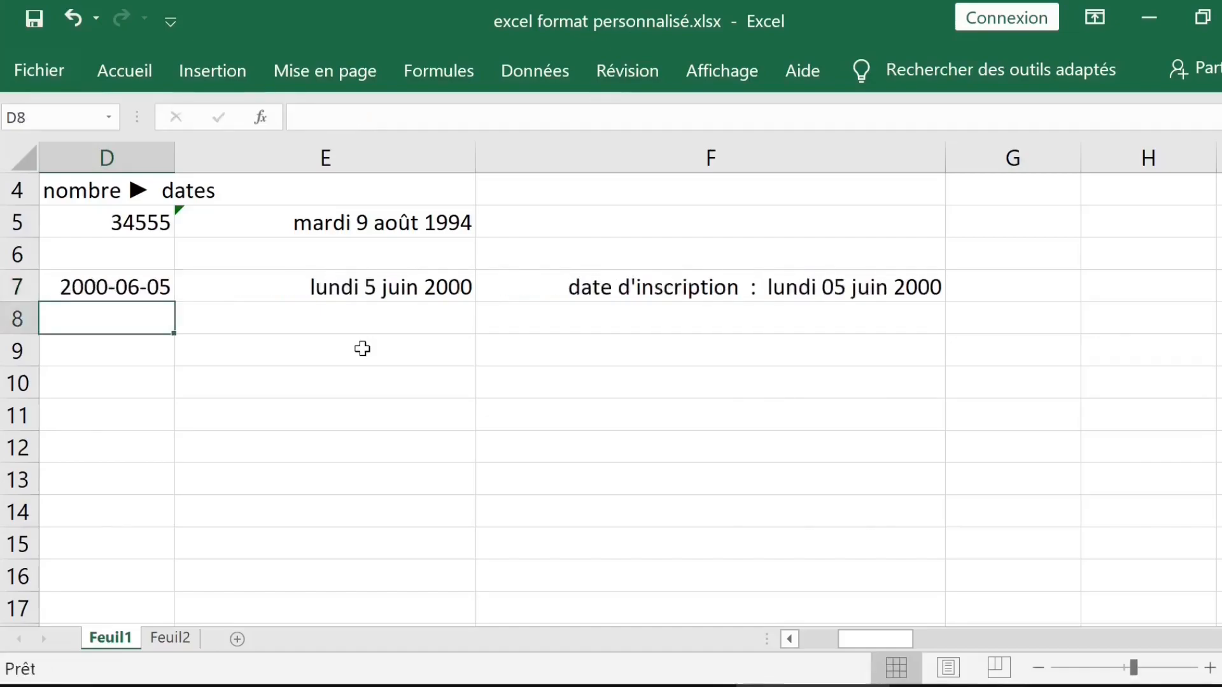
# Compare the underlying contents of cells O4, P4 and Q4 in the exemple 2 table
pyautogui.press('Up')
pyautogui.press('Up')
pyautogui.press('Up')
pyautogui.press('Up')
pyautogui.hotkey('ctrl', 'Home')
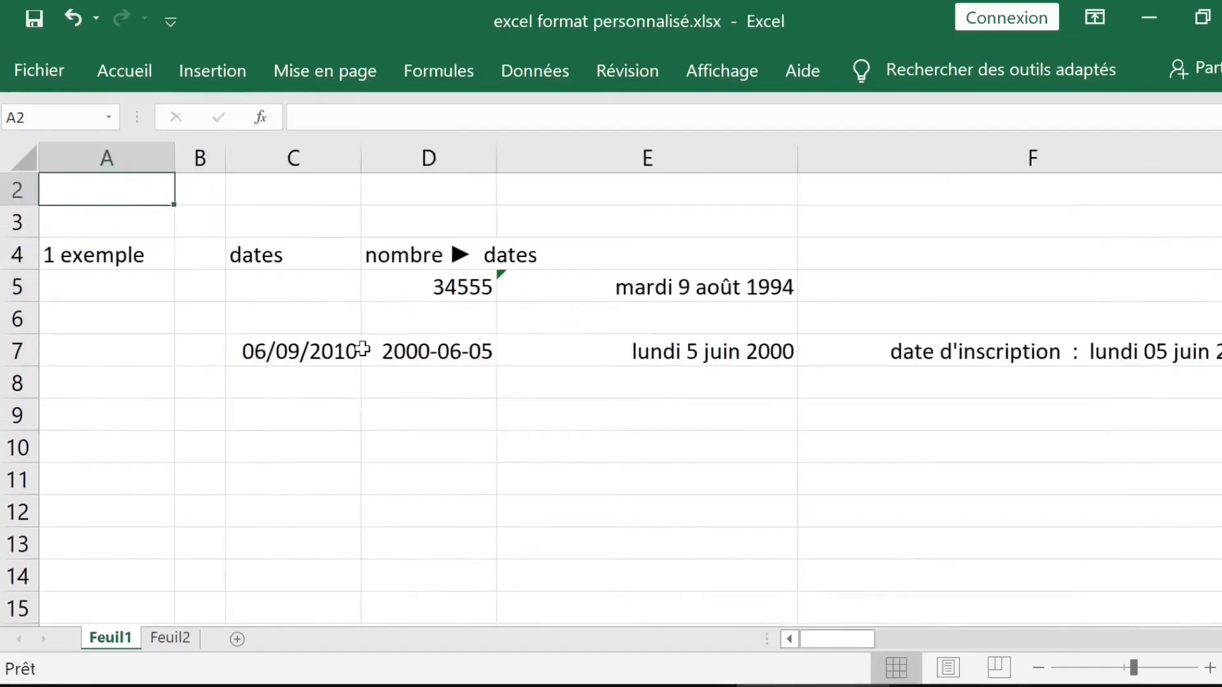
pyautogui.press('Up')
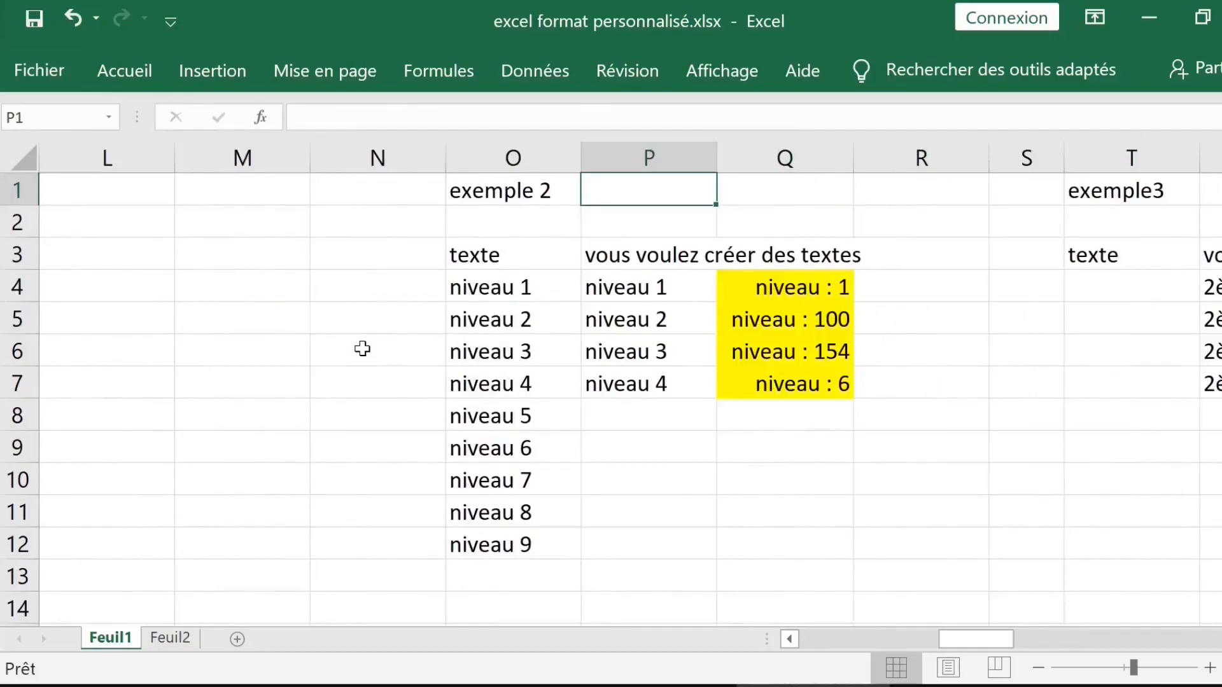
pyautogui.scroll(4, 702, 367)
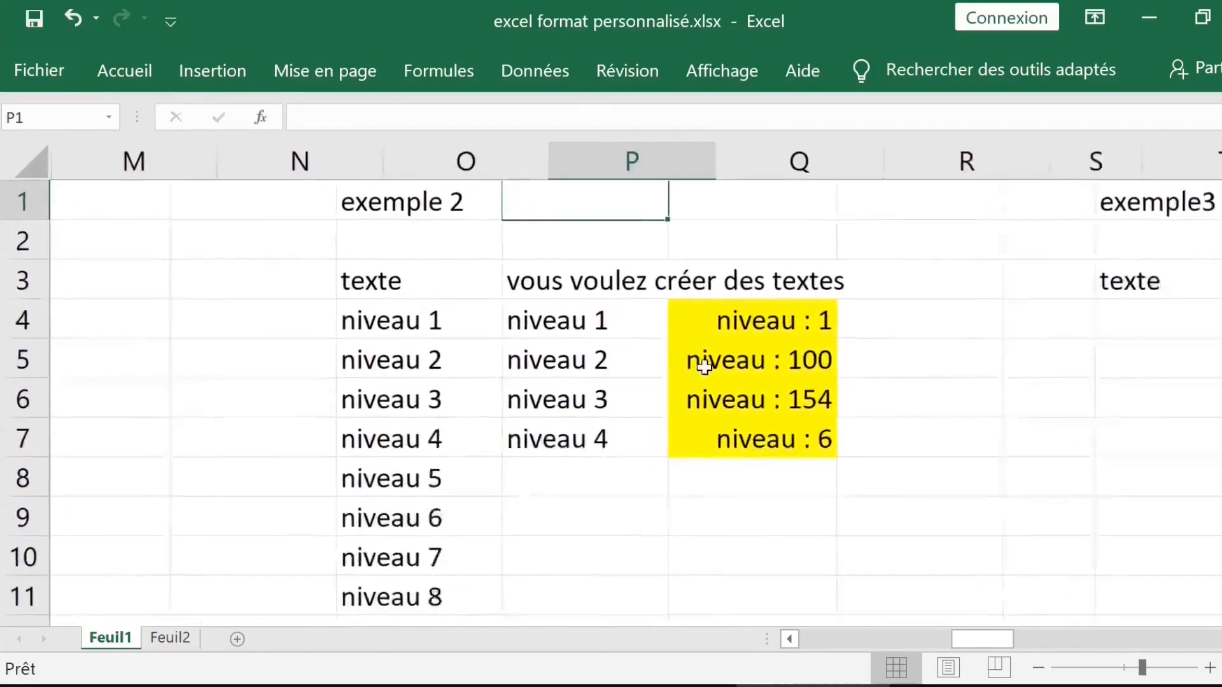
pyautogui.scroll(1, 702, 366)
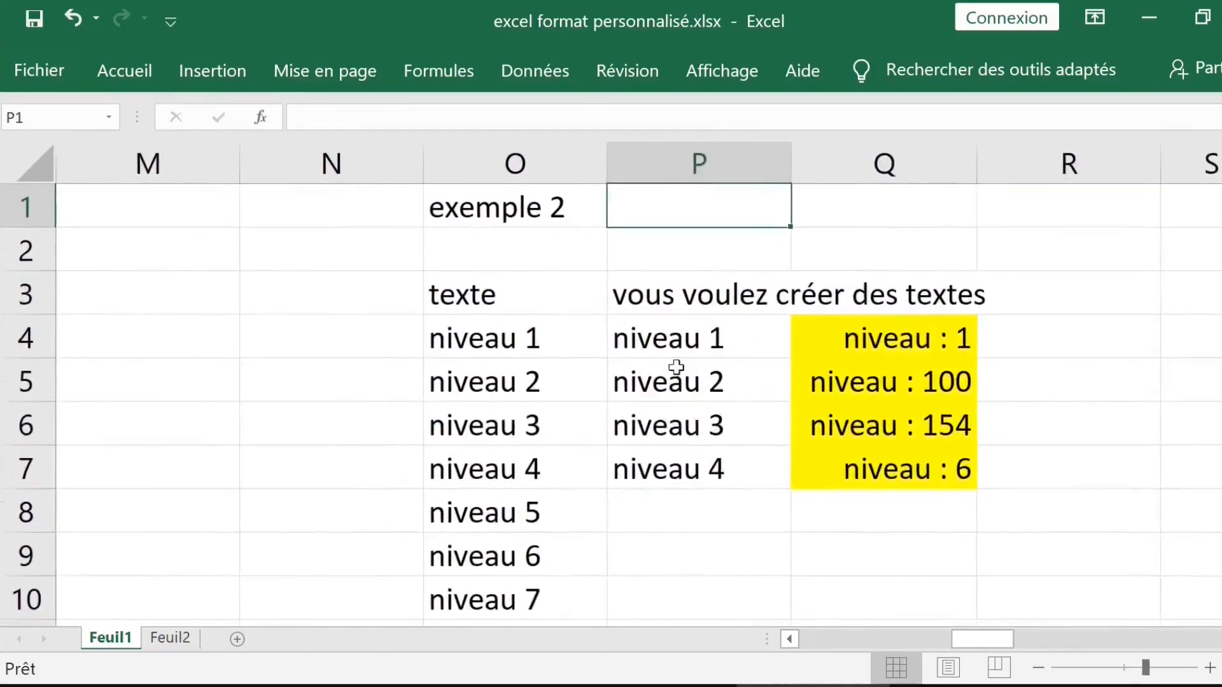
pyautogui.click(698, 344)
pyautogui.click(886, 337)
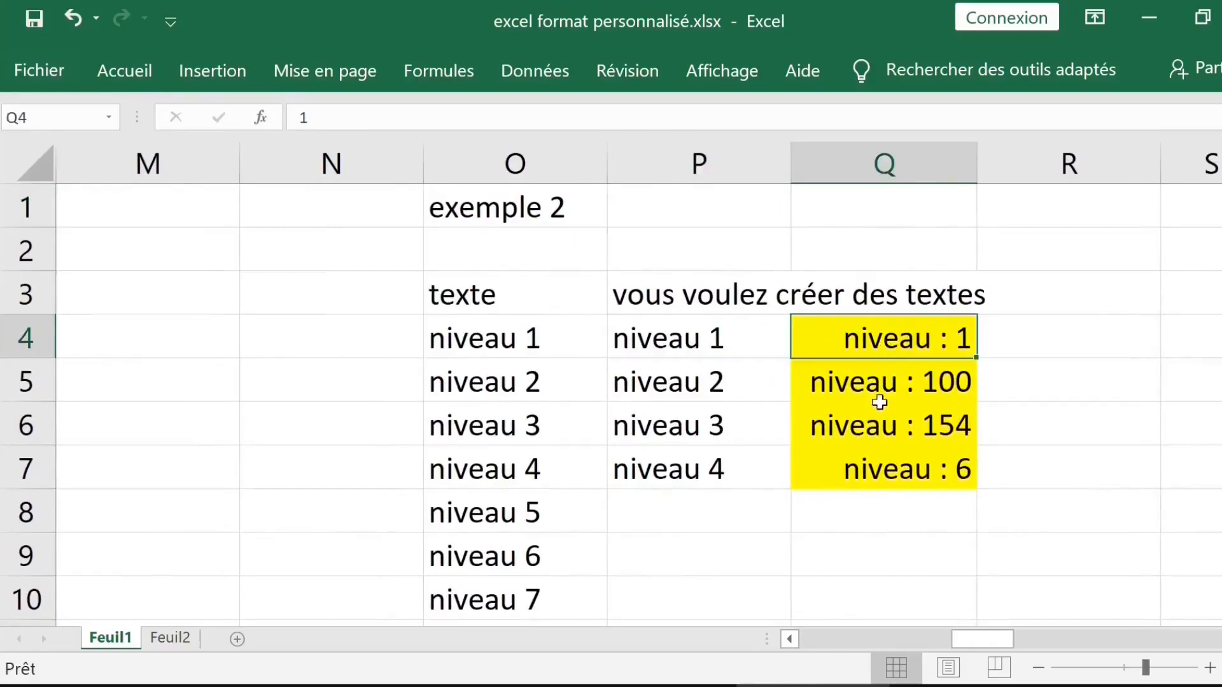
pyautogui.click(695, 340)
pyautogui.click(515, 339)
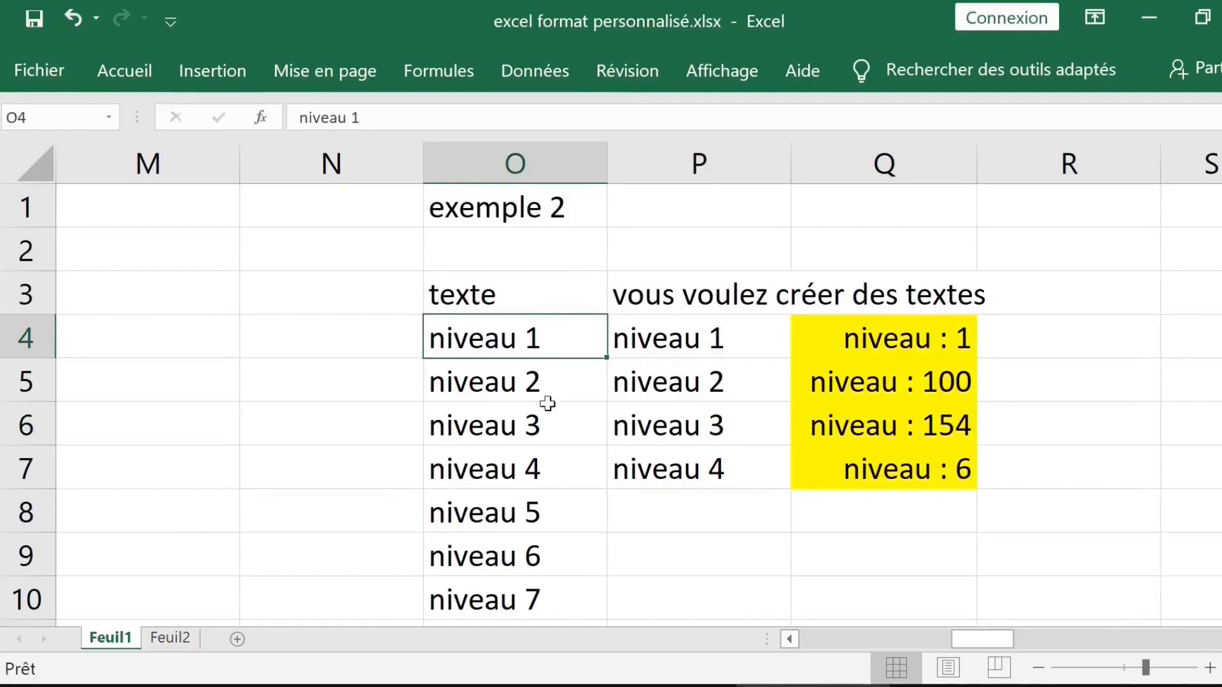
pyautogui.click(723, 349)
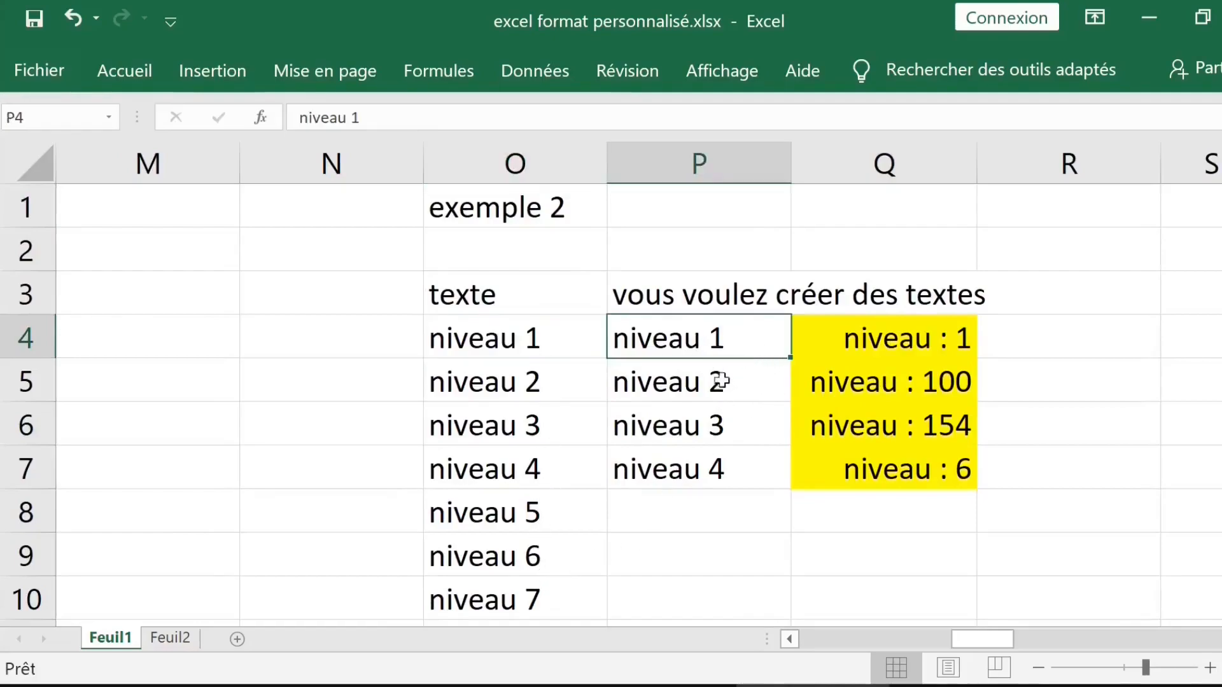
pyautogui.click(888, 334)
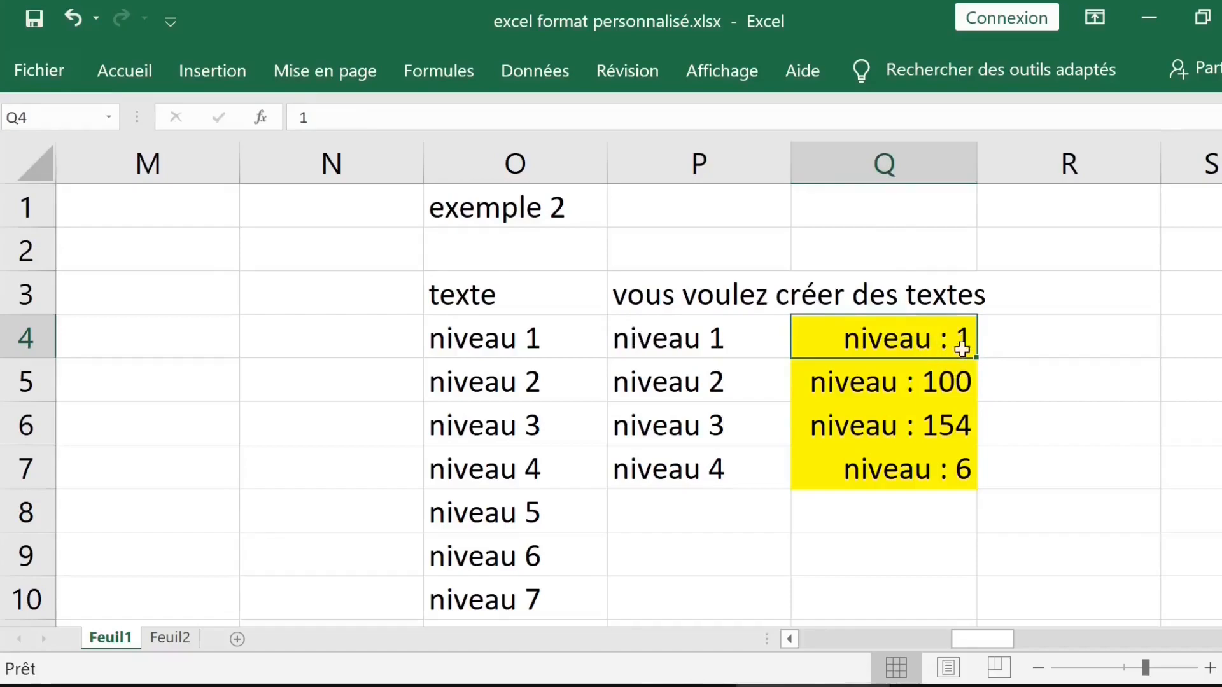
# Clear Q5:Q7 and enter the plain numbers 1, 2, 14 and 8 in Q4:Q7
pyautogui.moveTo(916, 382); pyautogui.dragTo(919, 469)
pyautogui.press('Delete')
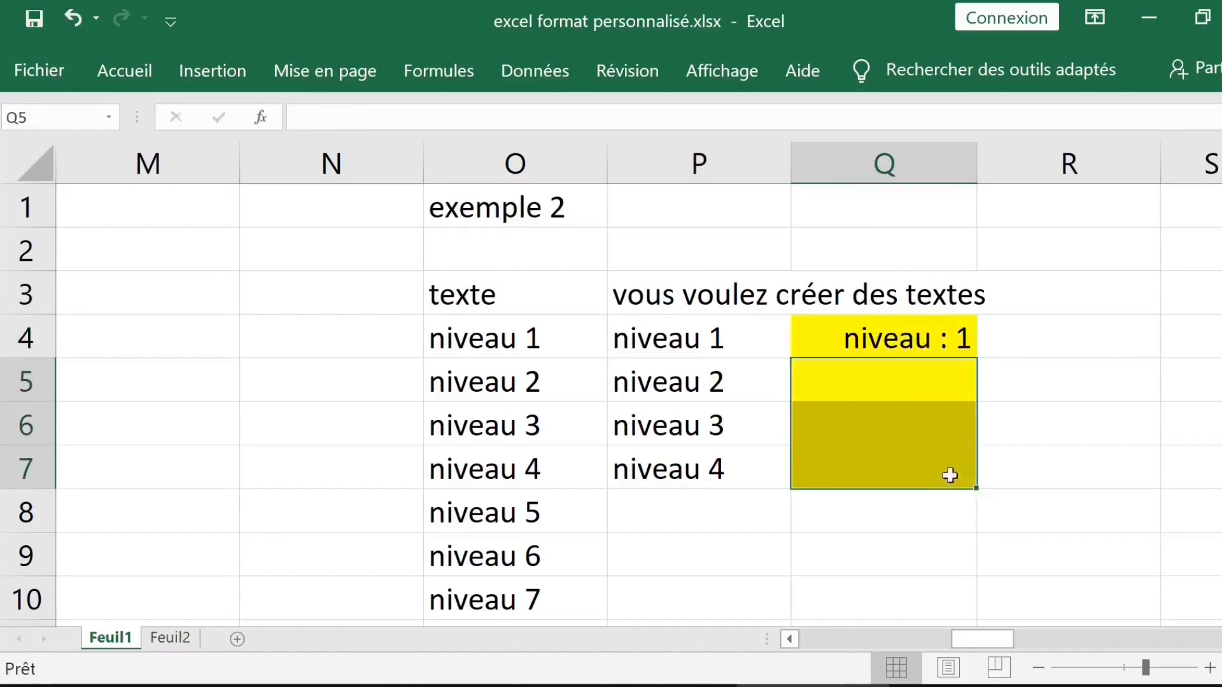
pyautogui.click(900, 339)
pyautogui.write('1')
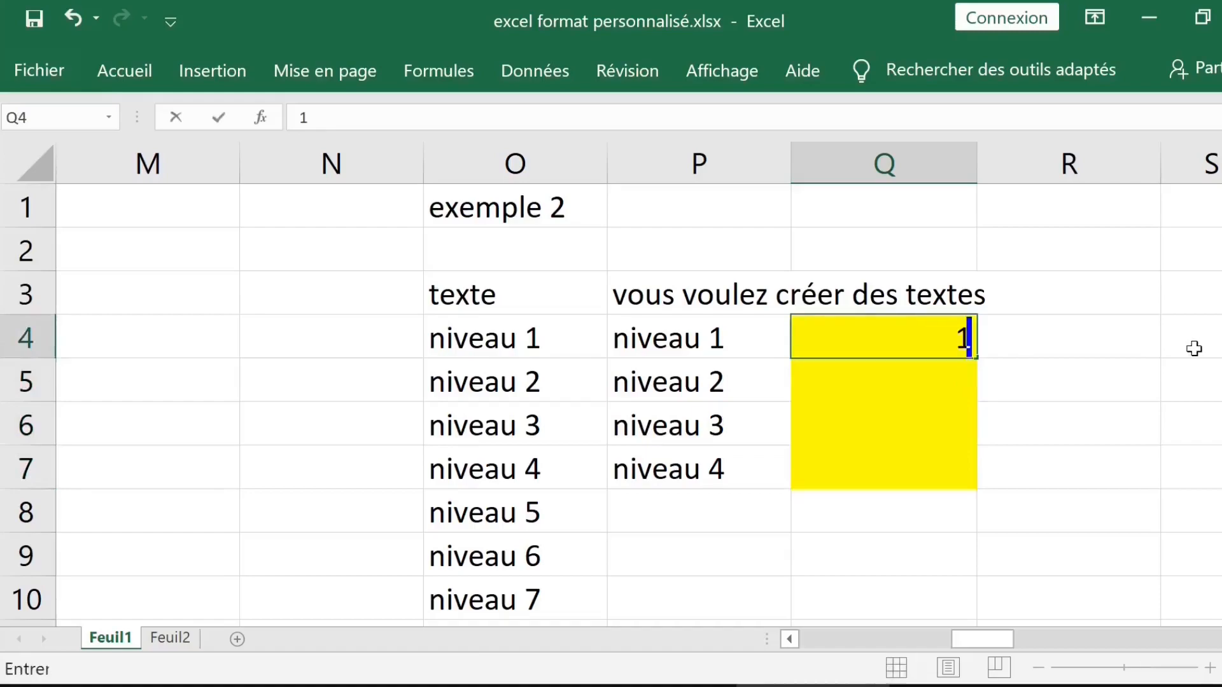
pyautogui.press('Return')
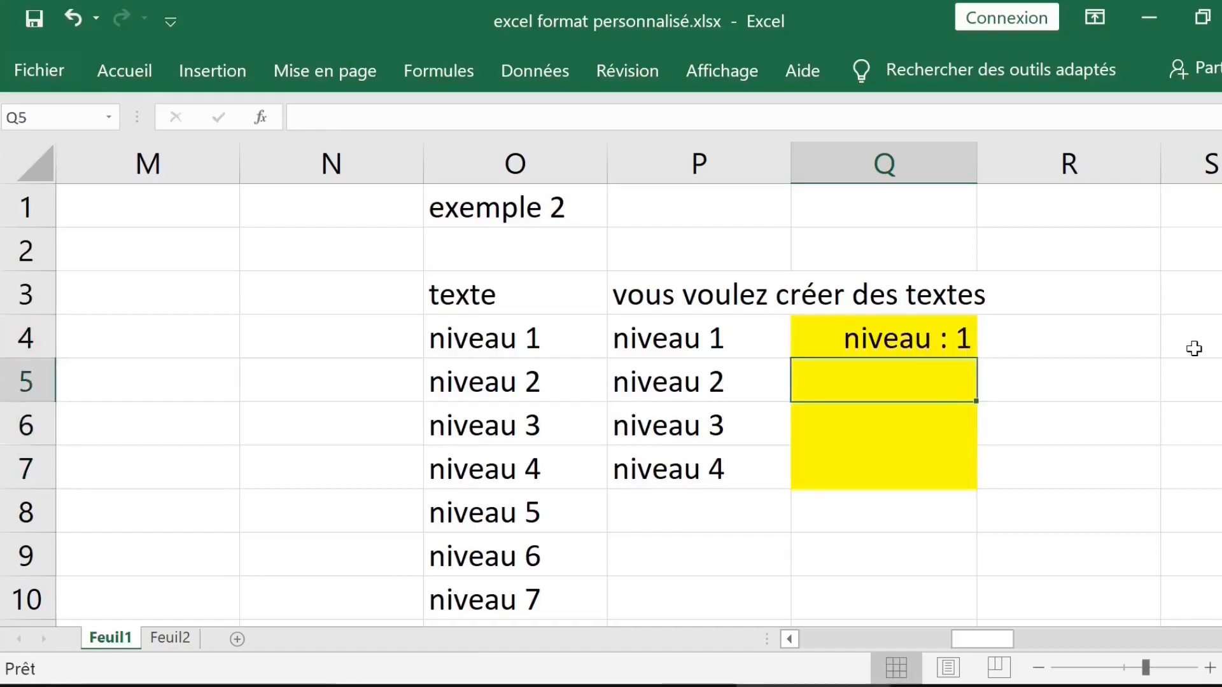
pyautogui.write('2')
pyautogui.press('Return')
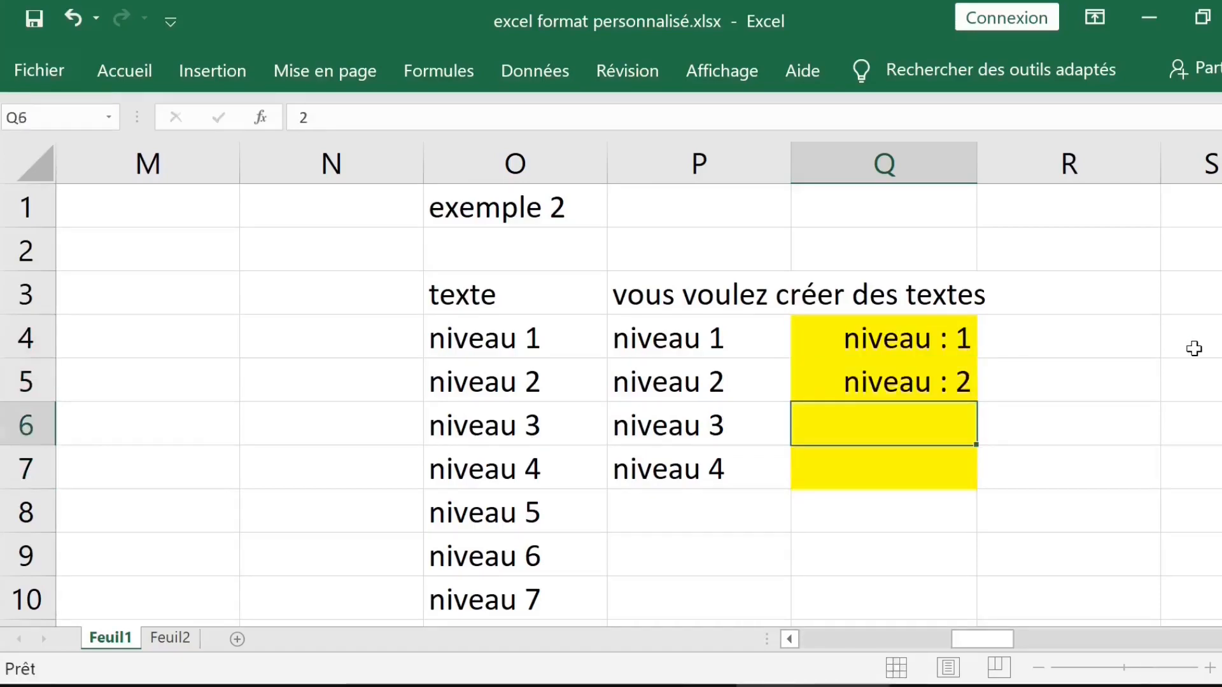
pyautogui.write('14')
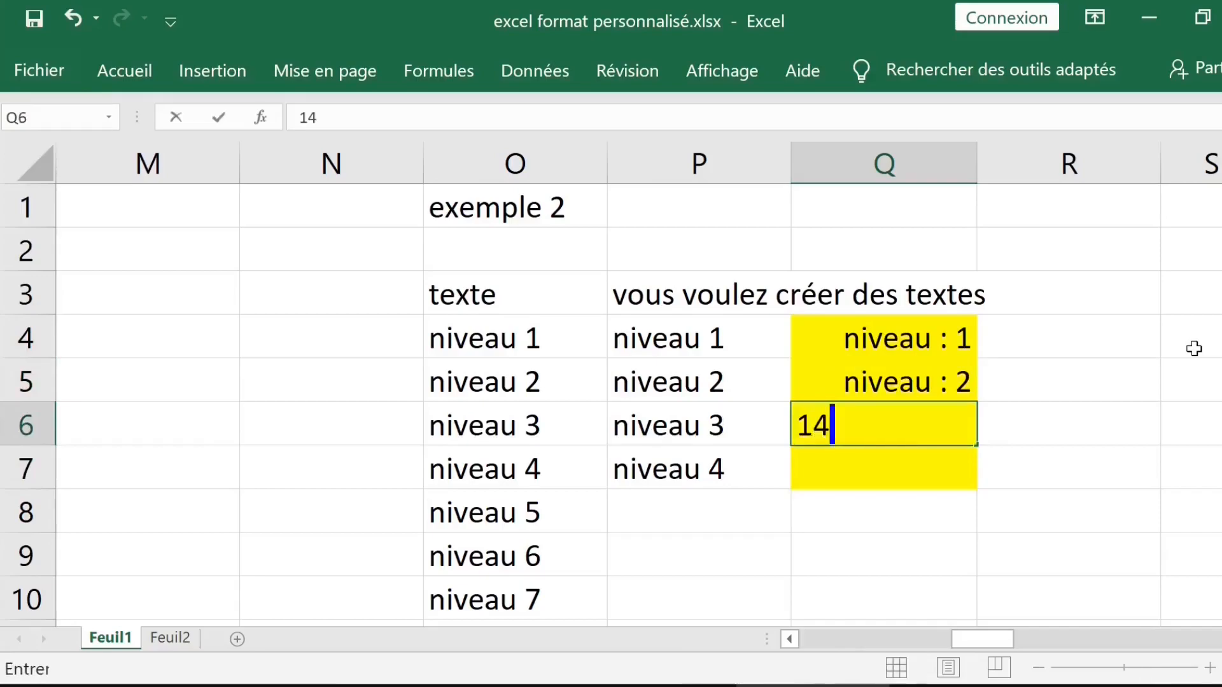
pyautogui.press('Return')
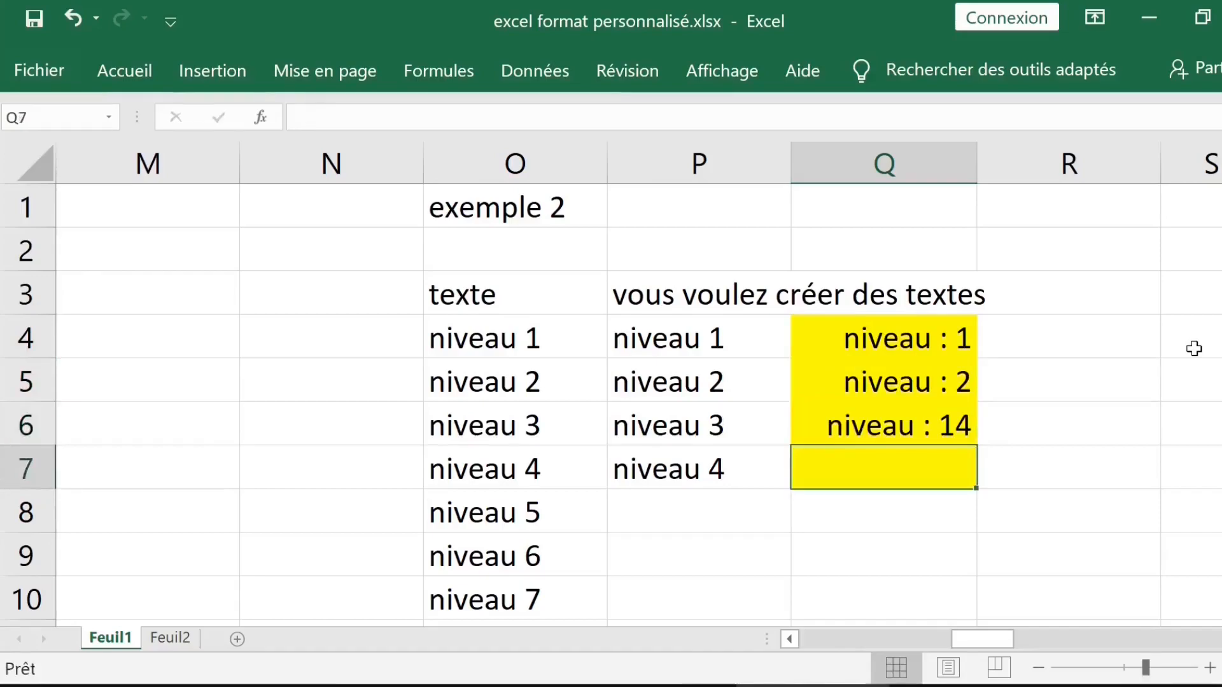
pyautogui.write('8')
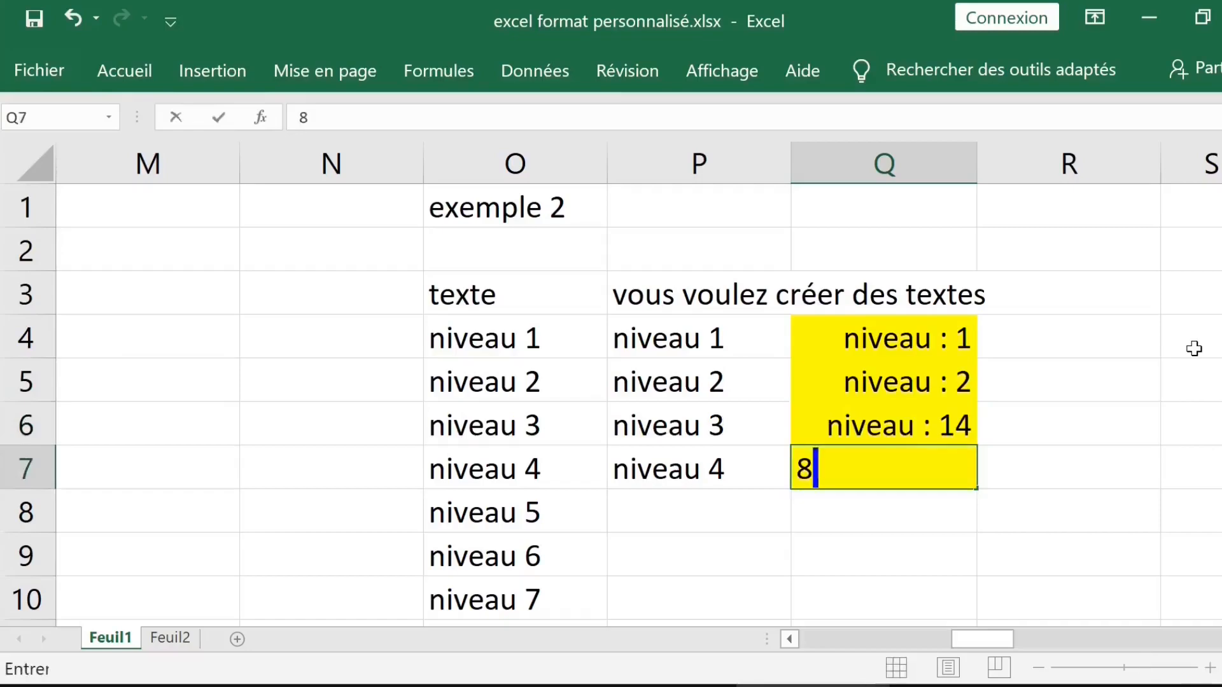
pyautogui.press('Return')
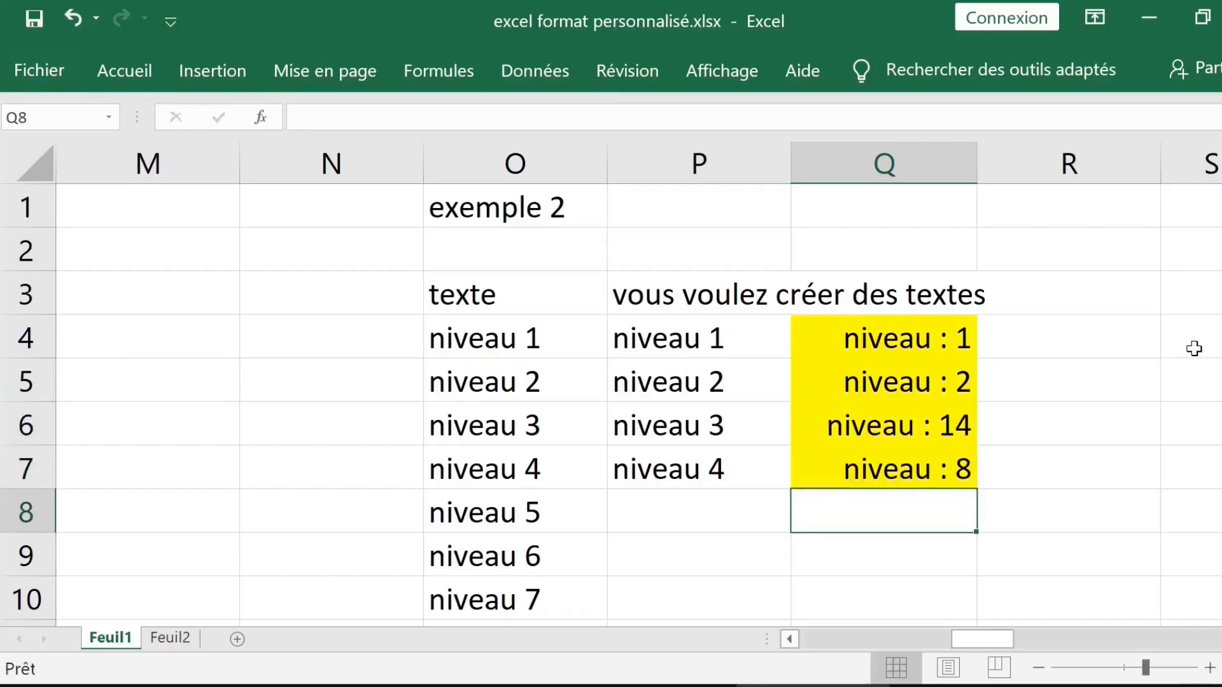
# Examine Q4's custom number format code with the quoted "niveau :" prefix, and close the cell formatting without changing it
pyautogui.click(892, 333)
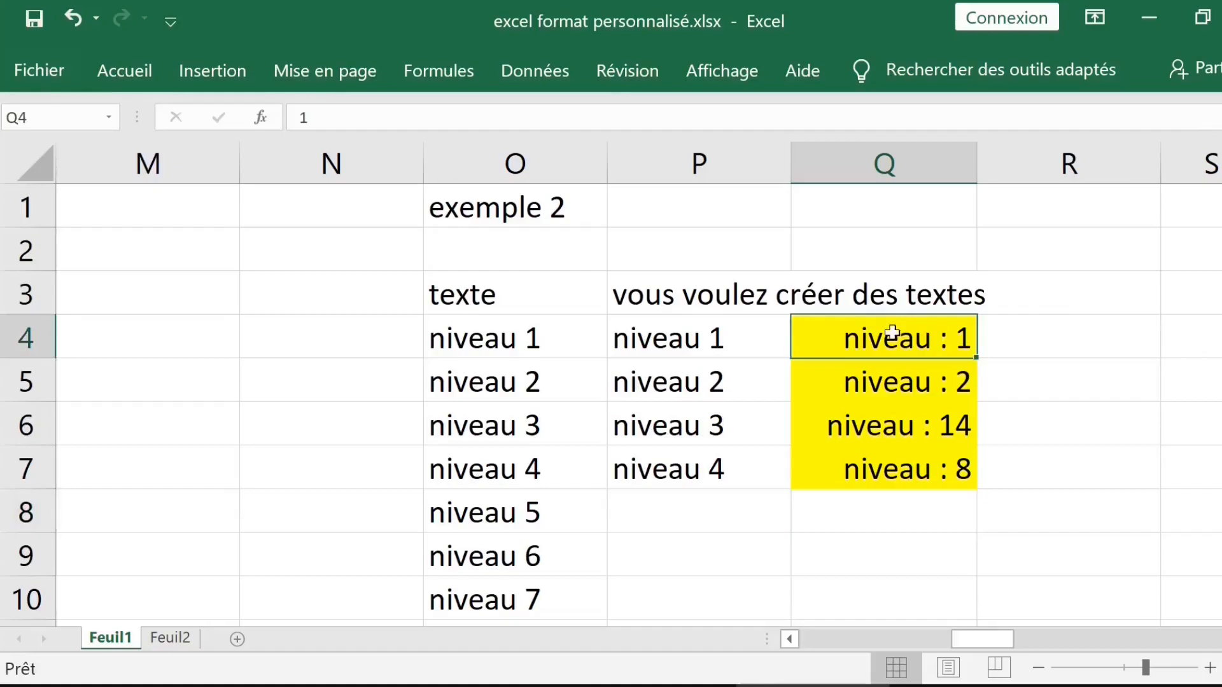
pyautogui.hotkey('ctrl', '1')
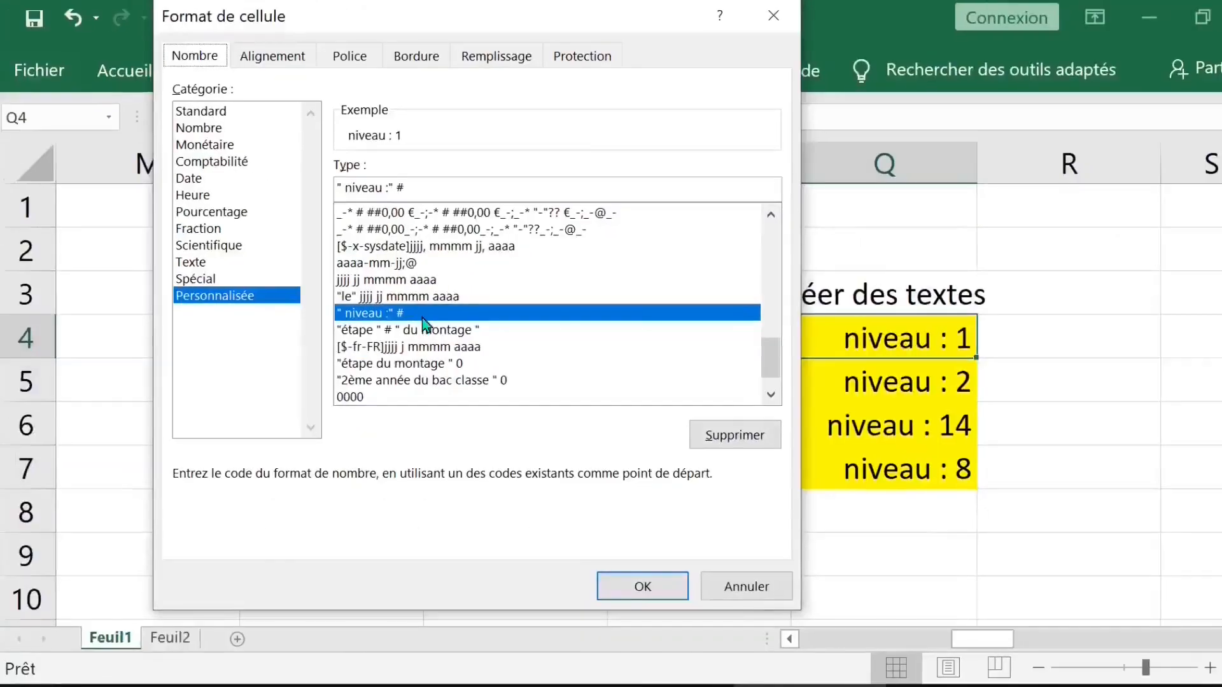
pyautogui.click(621, 586)
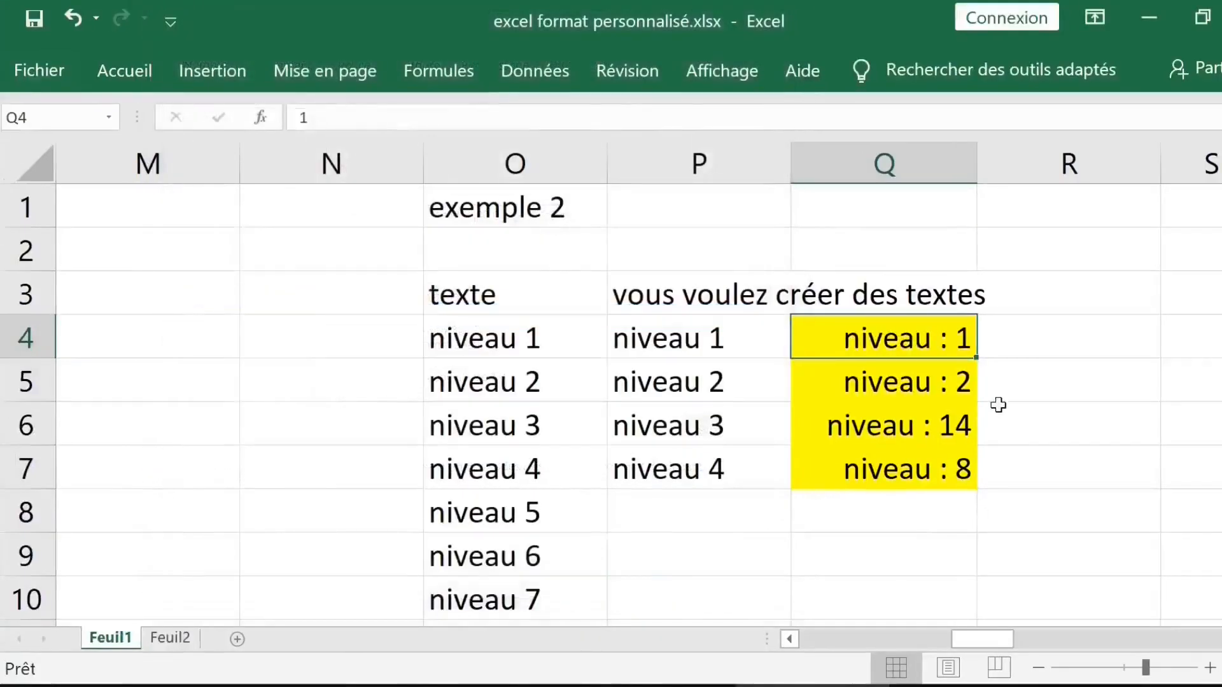
# Clear the typed texts in P5:P7 of the exemple 2 table, keeping "niveau 1" in P4
pyautogui.click(726, 347)
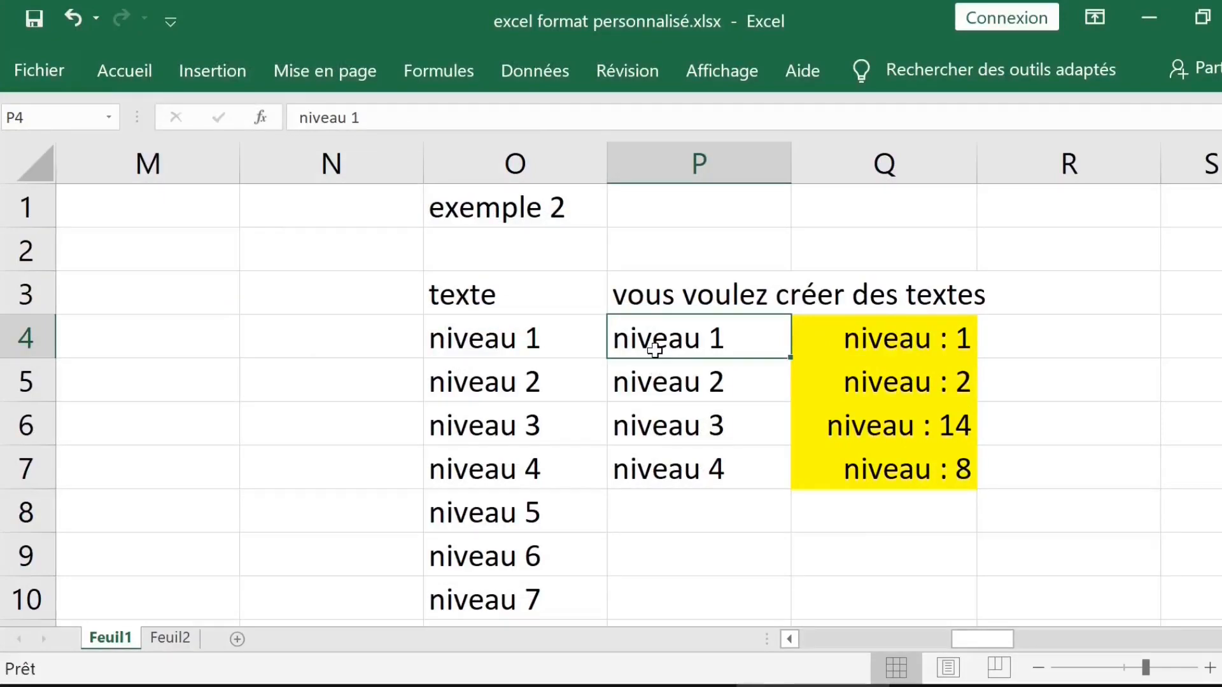
pyautogui.moveTo(734, 382); pyautogui.dragTo(730, 452)
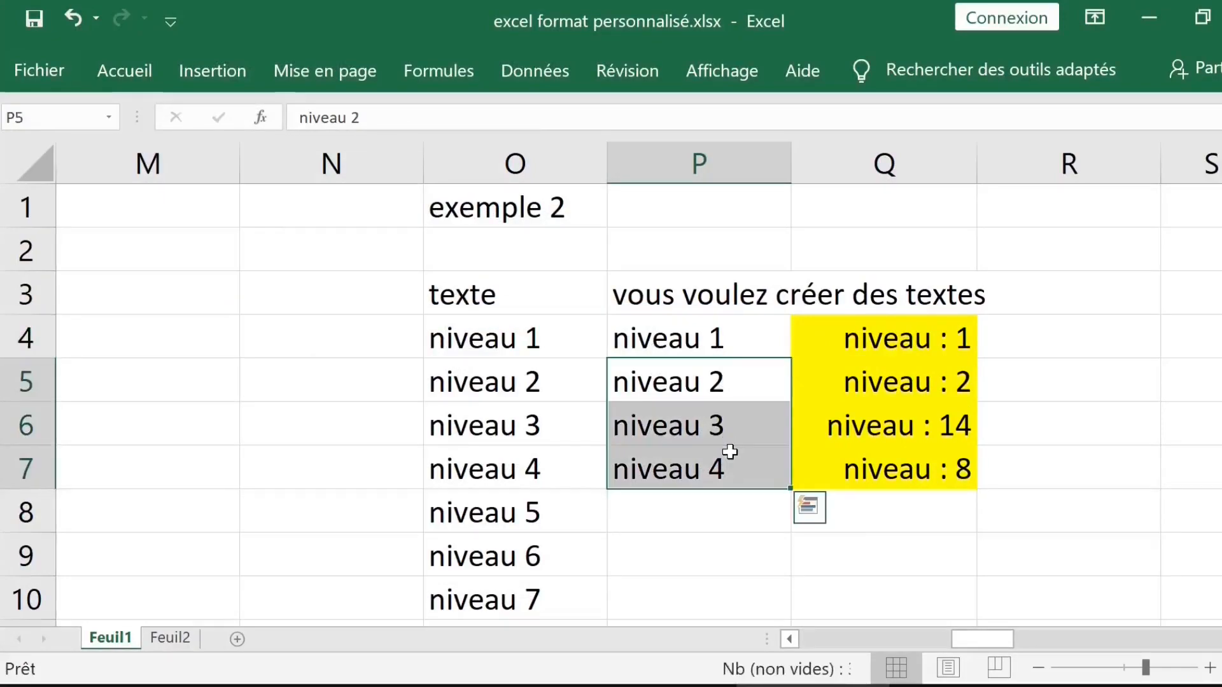
pyautogui.press('Delete')
# Fill the series from P4 down to P10, and clear the filled cells P5:P10 again
pyautogui.click(706, 336)
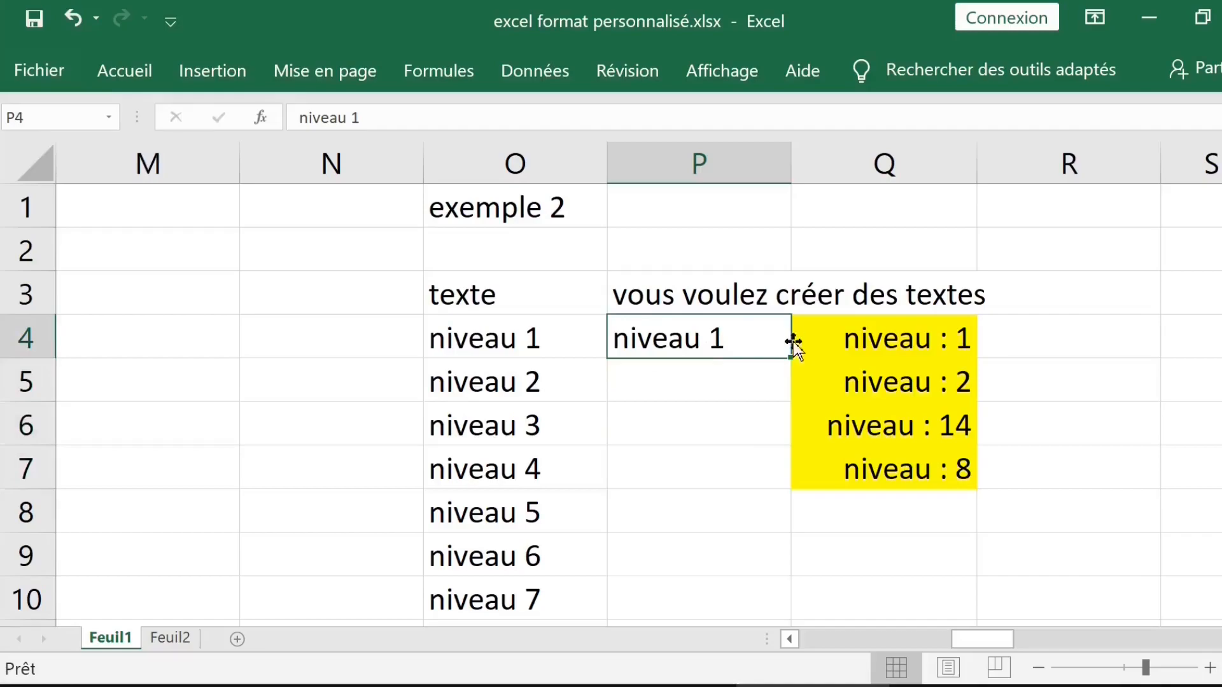
pyautogui.moveTo(1220, 335); pyautogui.dragTo(1221, 341)
pyautogui.moveTo(793, 318); pyautogui.dragTo(774, 586)
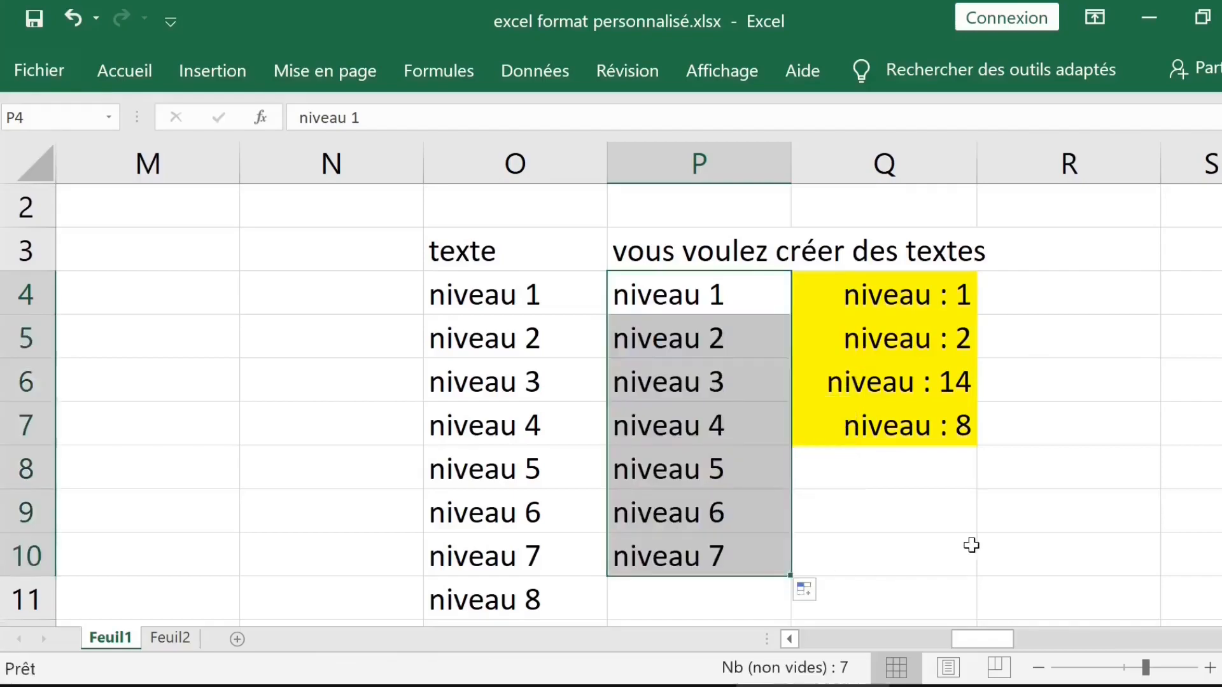
pyautogui.click(732, 350)
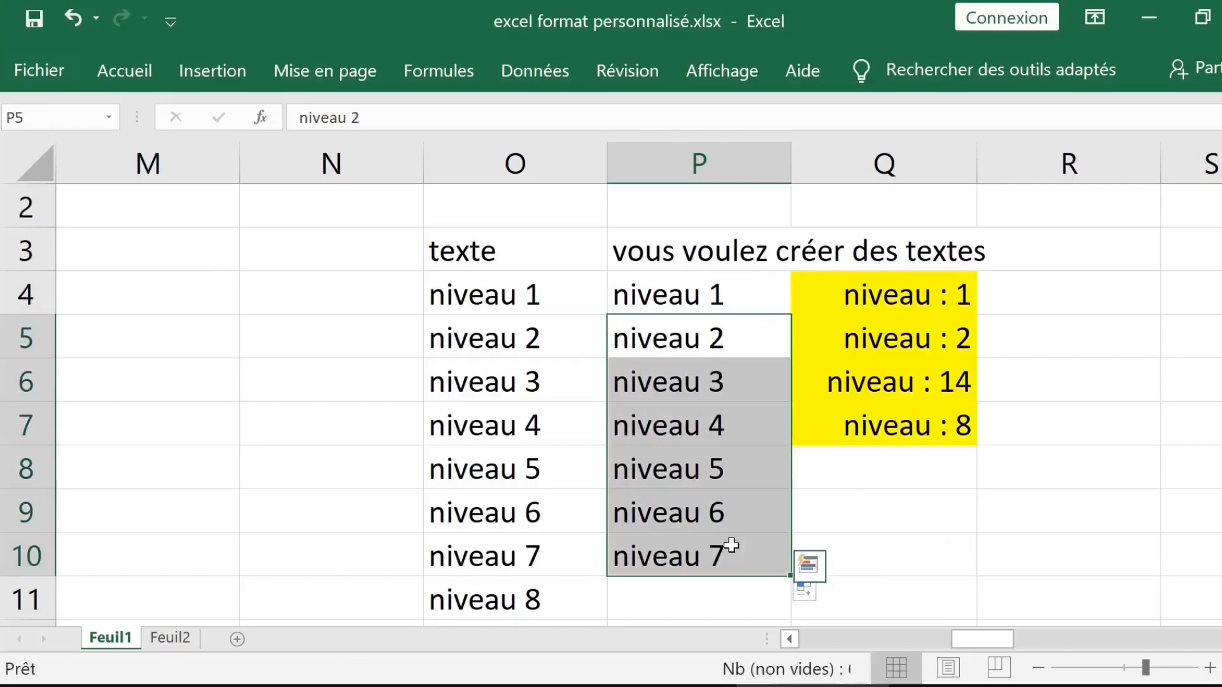
pyautogui.press('Delete')
# Replace the numbers in Q5:Q7 with 6, 7 and 10
pyautogui.click(901, 354)
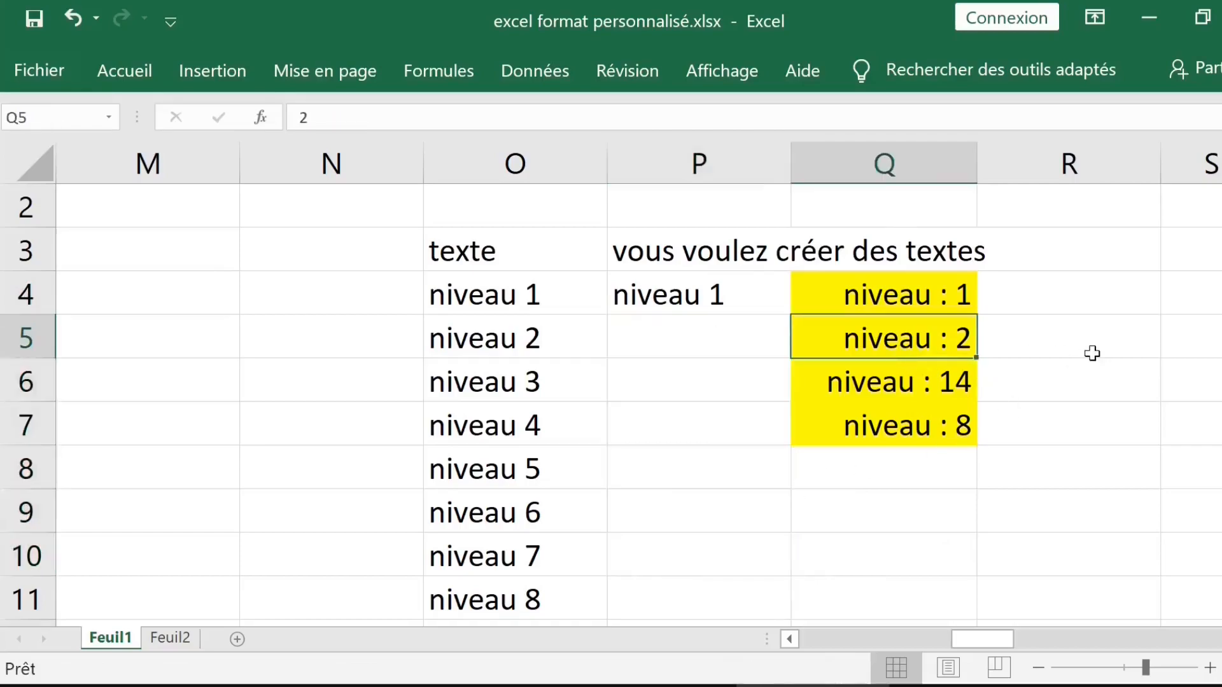
pyautogui.write('6')
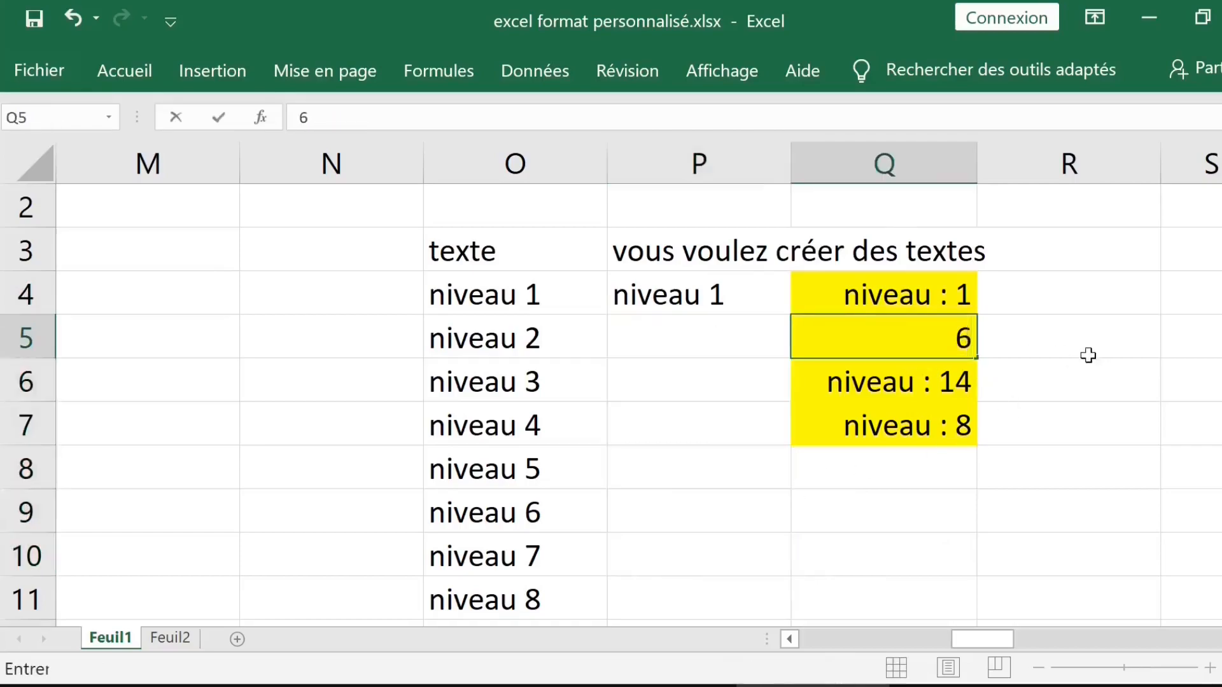
pyautogui.press('Return')
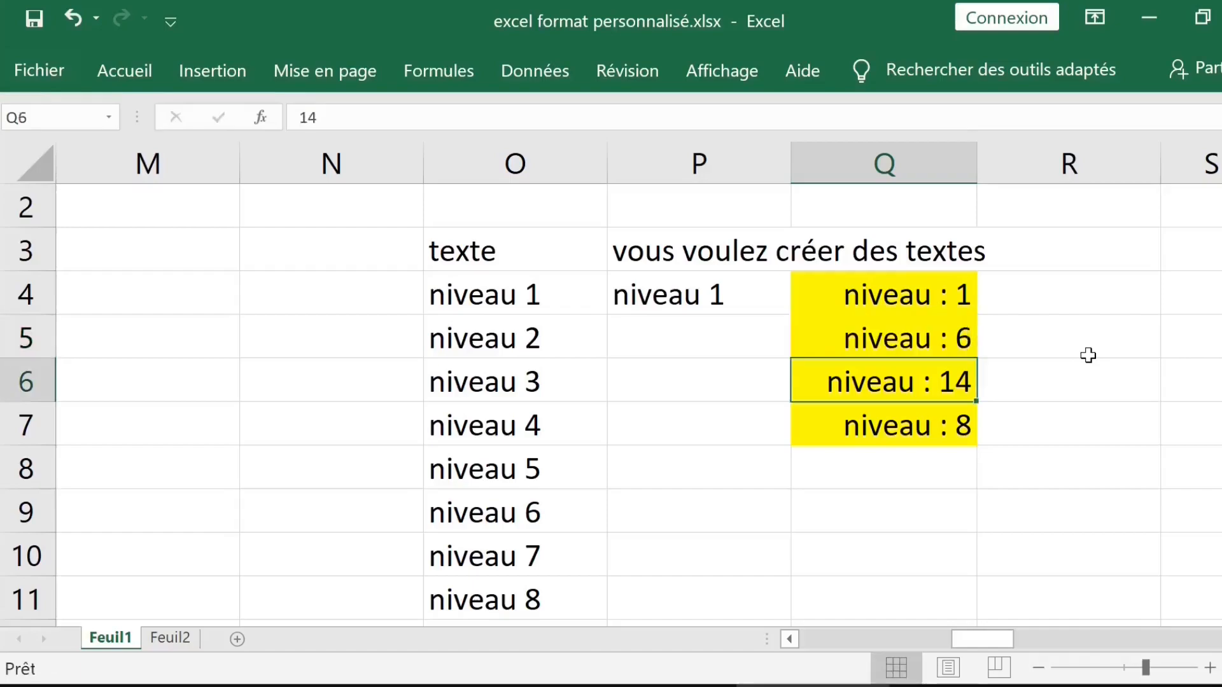
pyautogui.write('7')
pyautogui.press('Return')
pyautogui.write('10')
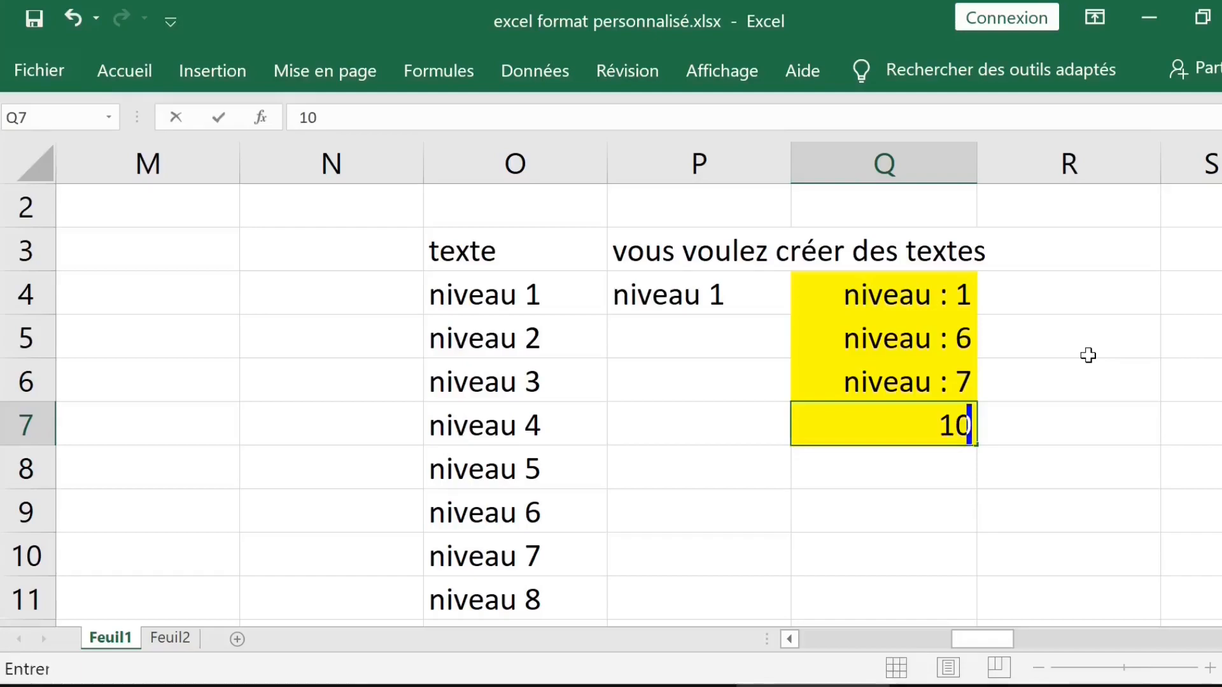
pyautogui.press('Return')
# Go to the exemple3 table in columns T to V and look over its headings and texts
pyautogui.press('Up')
pyautogui.press('Up')
pyautogui.press('Up')
pyautogui.press('Up')
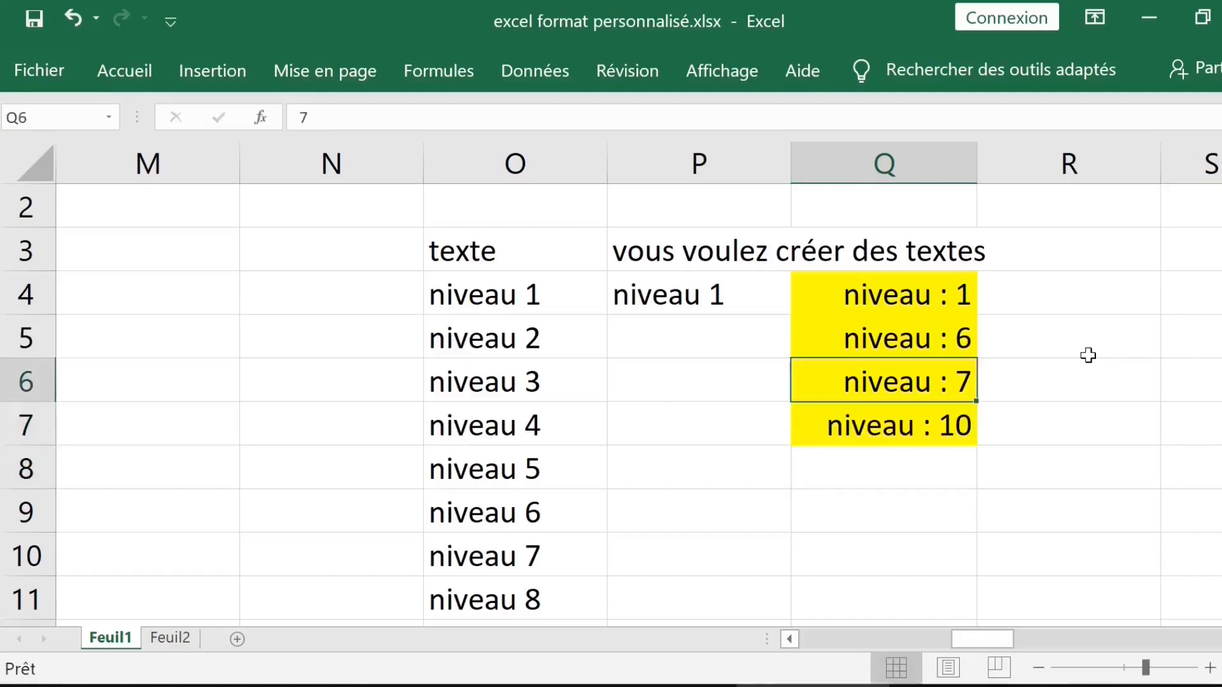
pyautogui.press('Right')
pyautogui.press('Right')
pyautogui.press('Right')
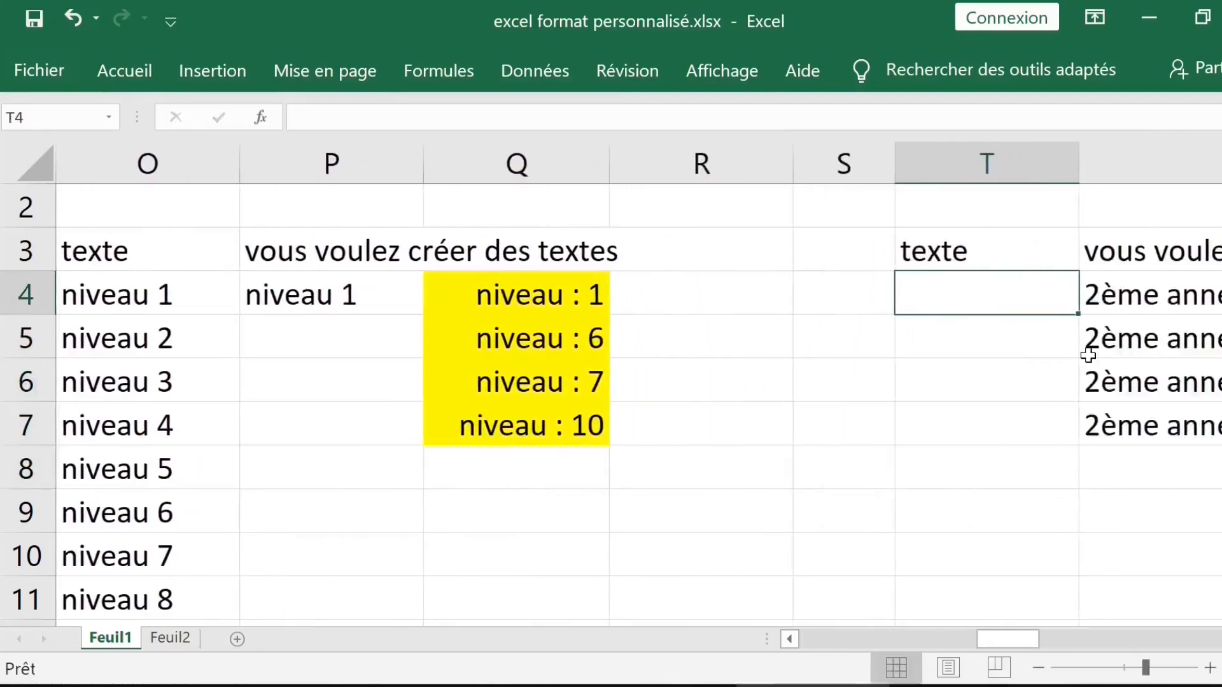
pyautogui.press('Right')
pyautogui.press('Right')
pyautogui.press('Left')
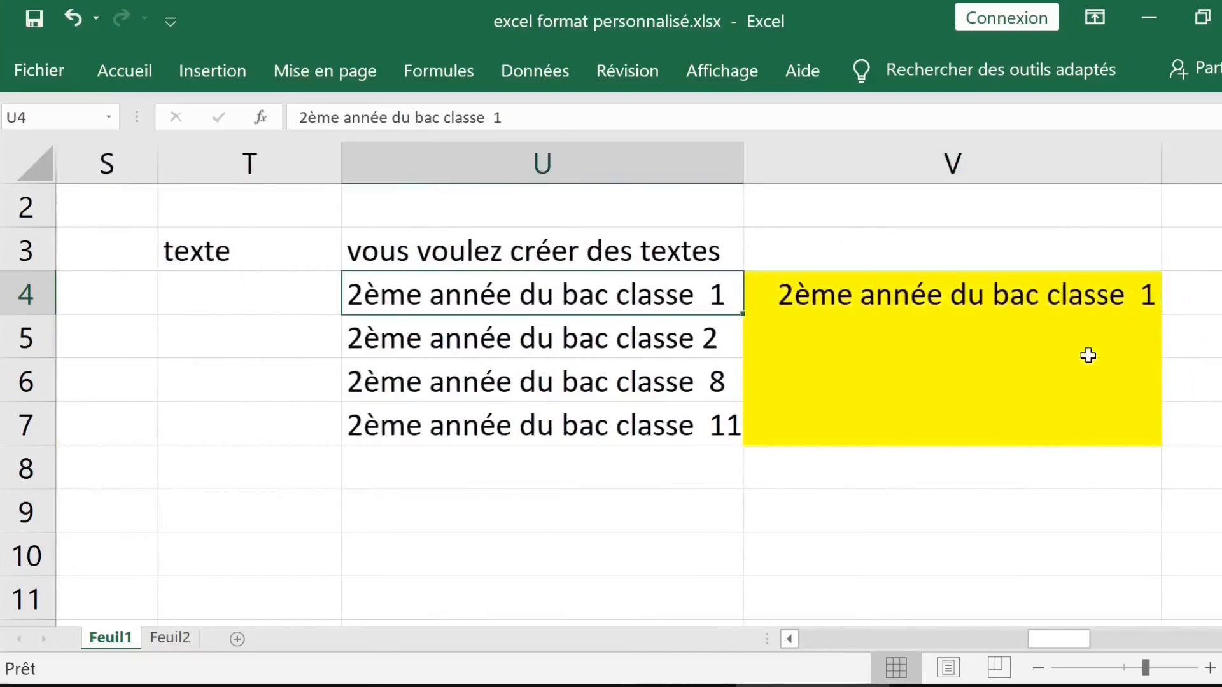
pyautogui.press('Up')
pyautogui.press('Up')
pyautogui.press('Up')
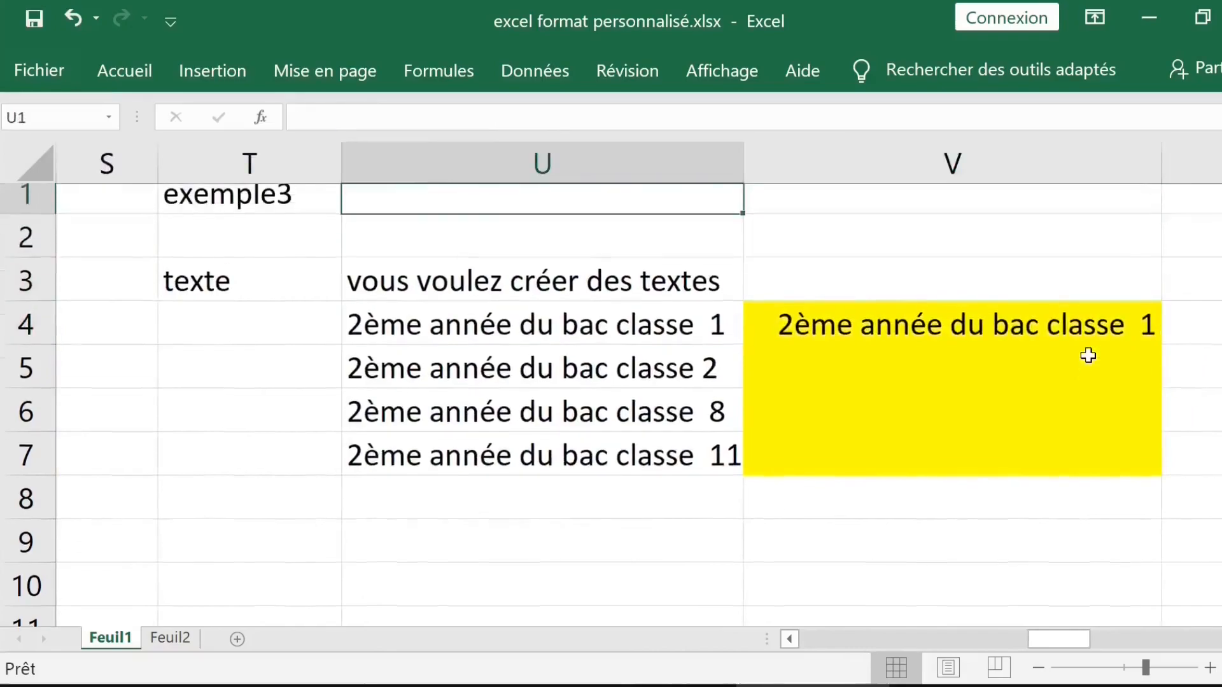
pyautogui.press('Down')
pyautogui.press('Down')
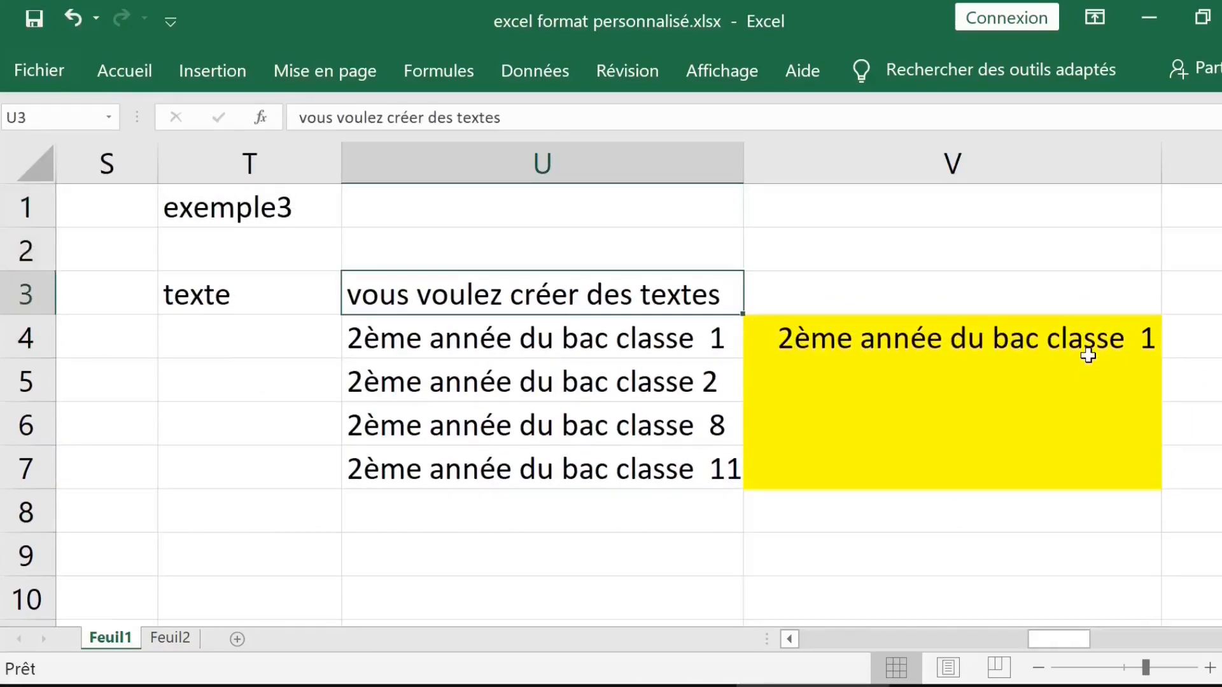
pyautogui.press('Down')
pyautogui.press('Down')
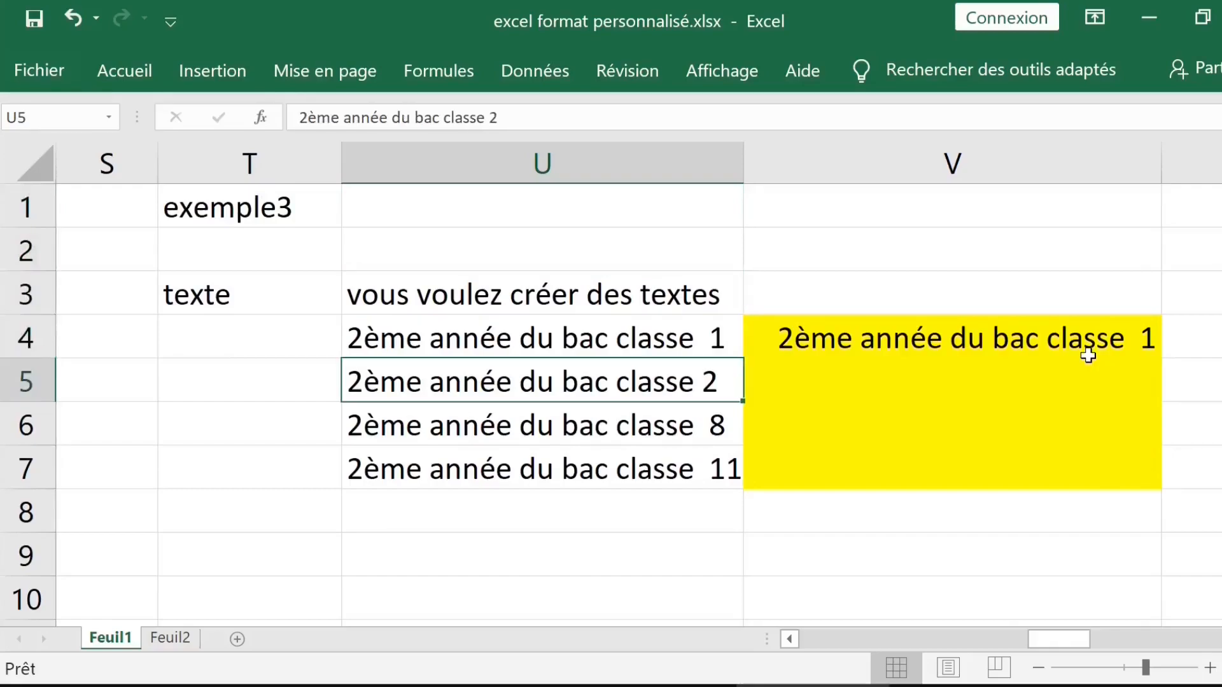
# Compare the typed texts in U4:U7 with the underlying content of V4 in the exemple3 table
pyautogui.click(668, 338)
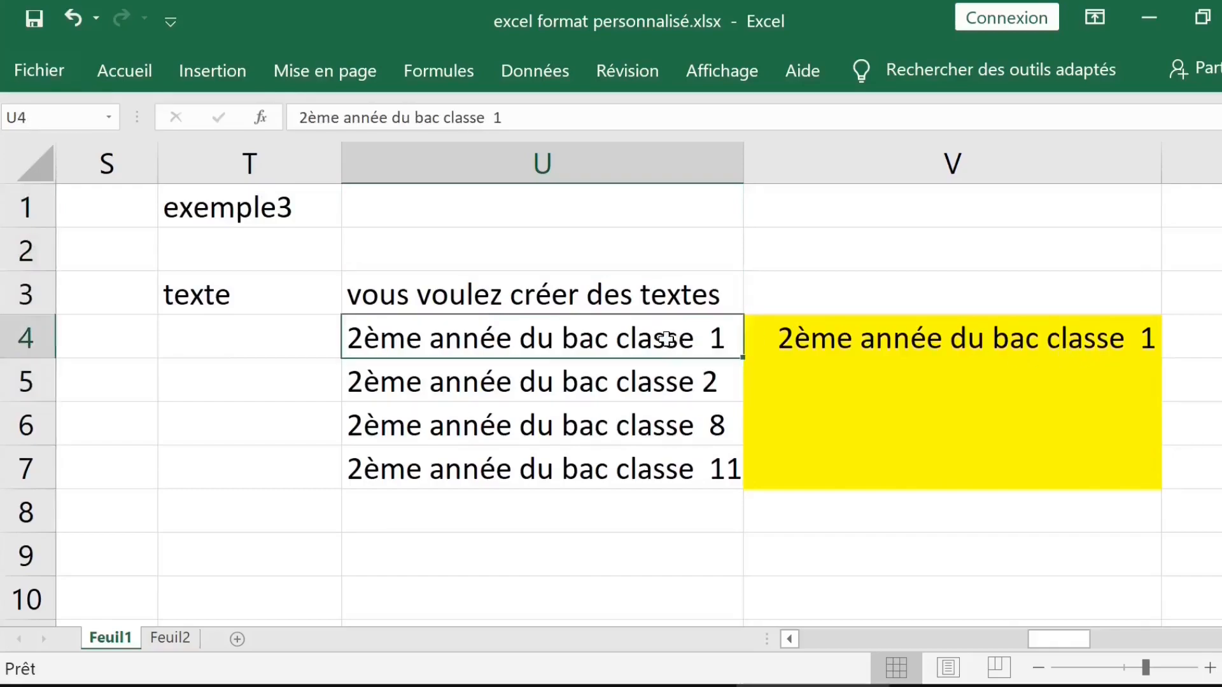
pyautogui.doubleClick(700, 338)
pyautogui.click(496, 382)
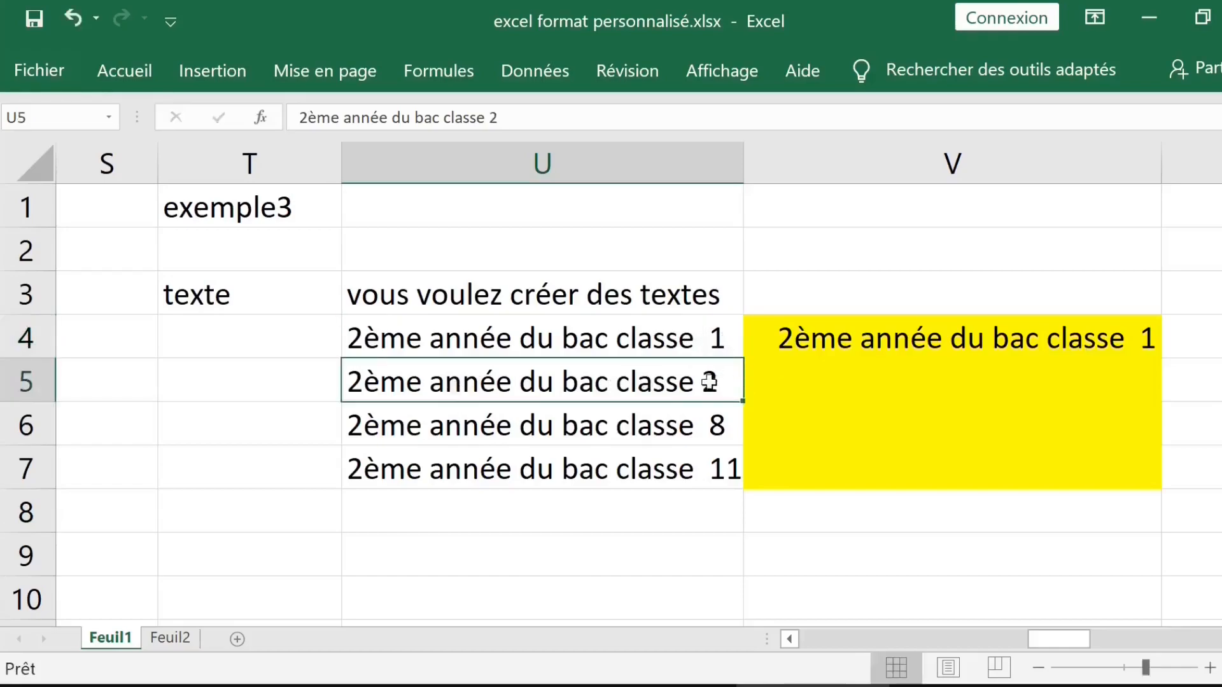
pyautogui.click(649, 420)
pyautogui.click(648, 458)
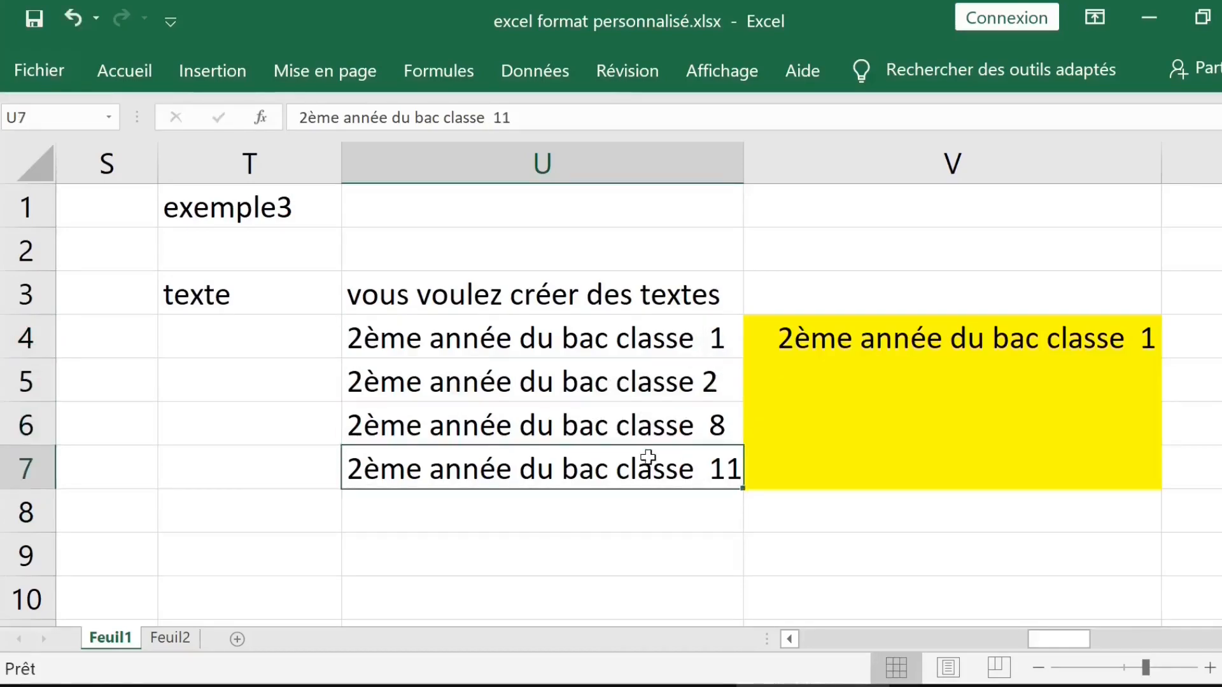
pyautogui.click(965, 336)
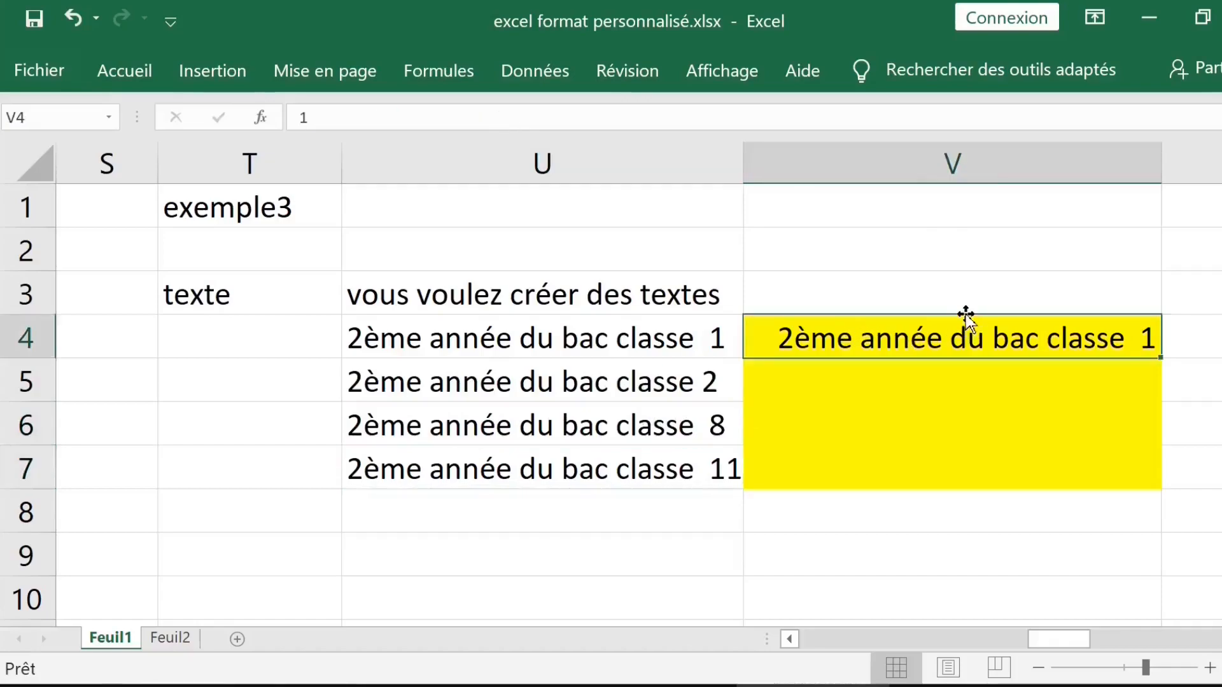
pyautogui.press('Right')
pyautogui.press('Right')
pyautogui.press('Left')
pyautogui.press('Left')
pyautogui.press('Left')
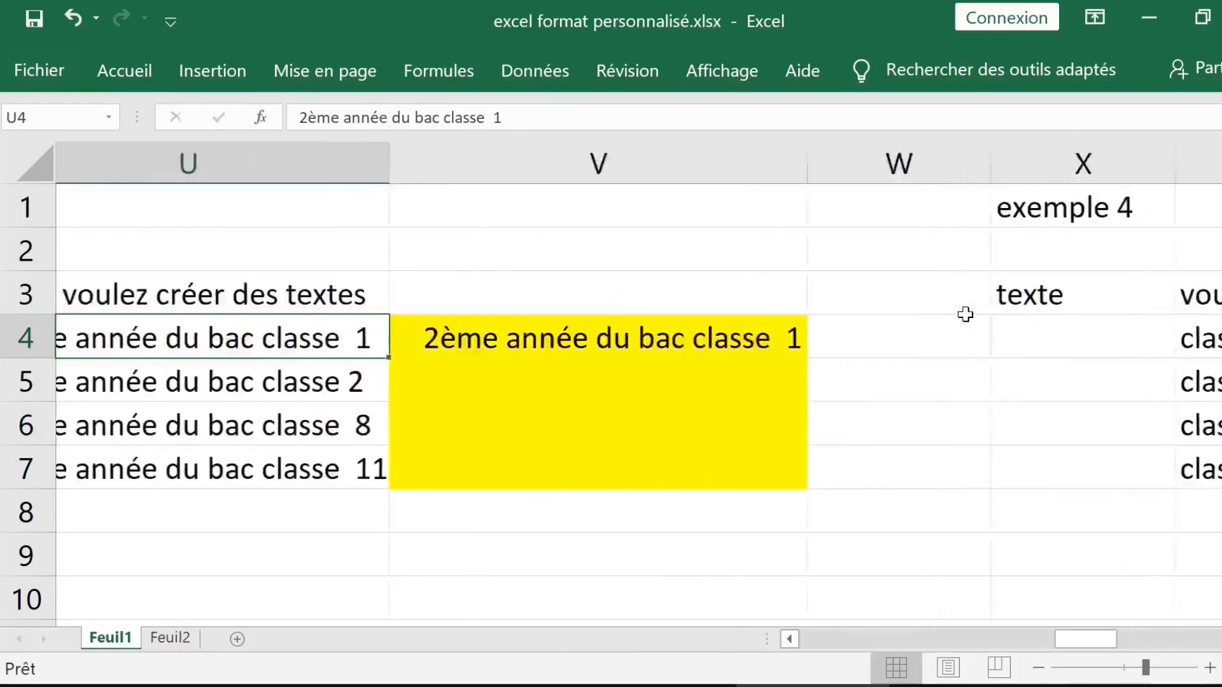
pyautogui.press('Left')
pyautogui.press('Left')
pyautogui.press('Right')
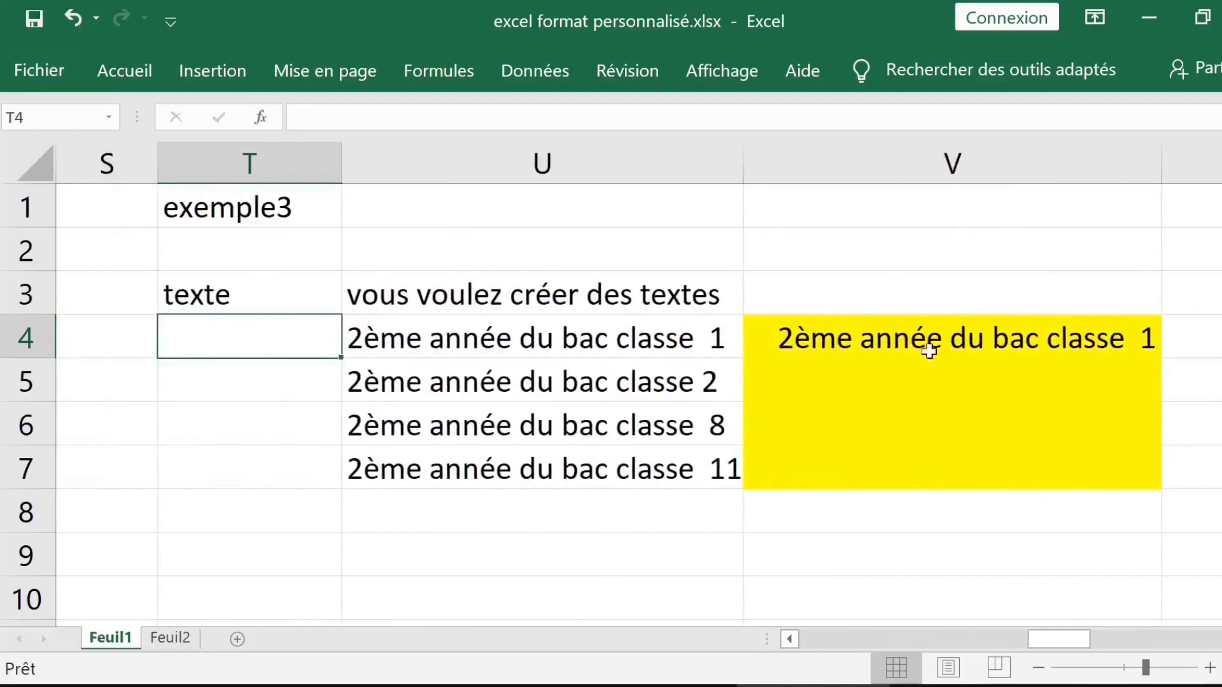
pyautogui.click(954, 343)
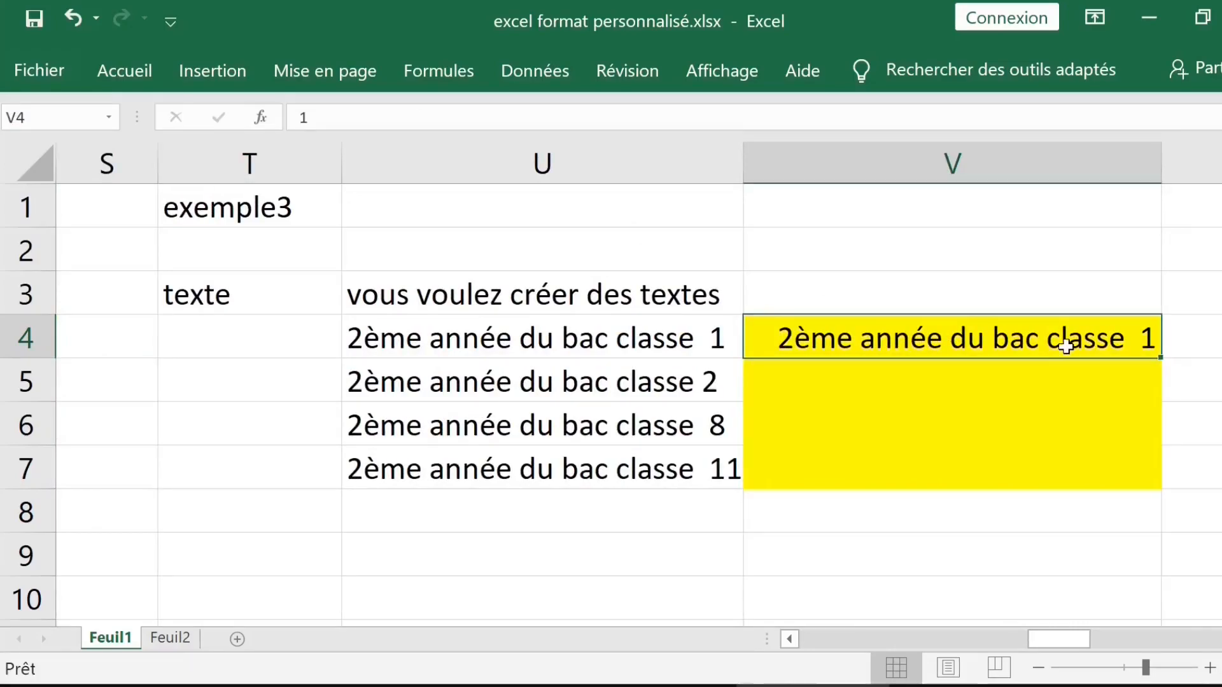
# Examine V4's custom number format code with the quoted "2ème année du bac classe " prefix, and close the cell formatting without changing it
pyautogui.hotkey('ctrl', '1')
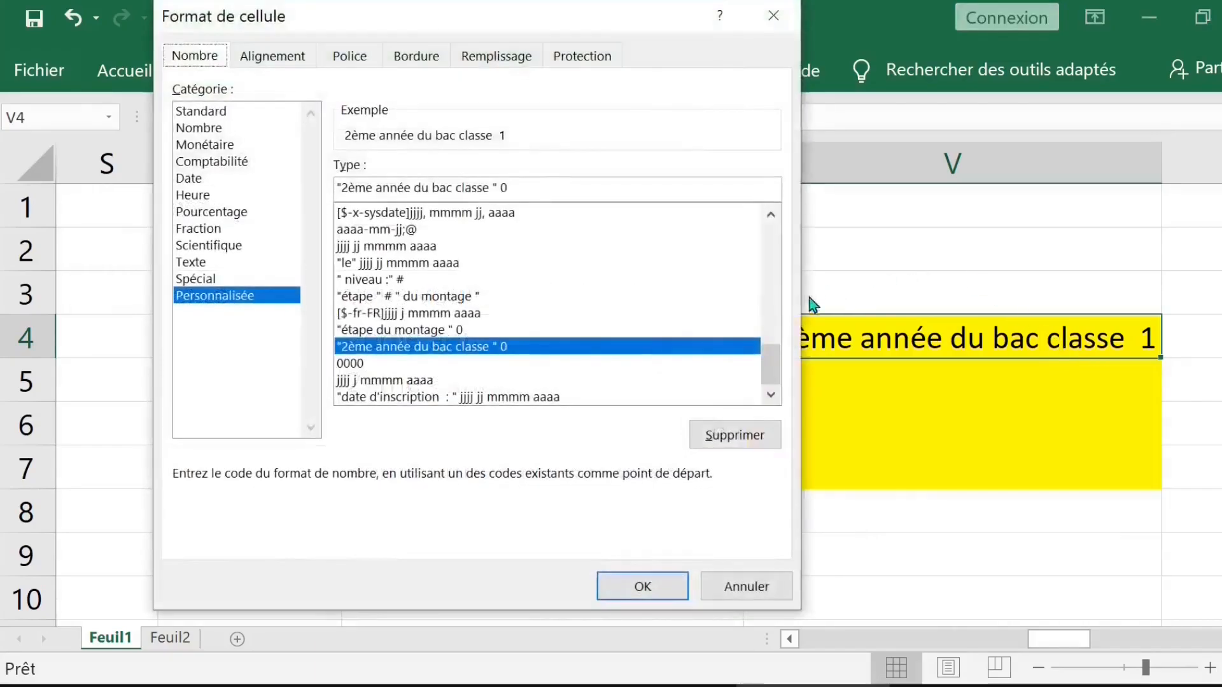
pyautogui.click(534, 192)
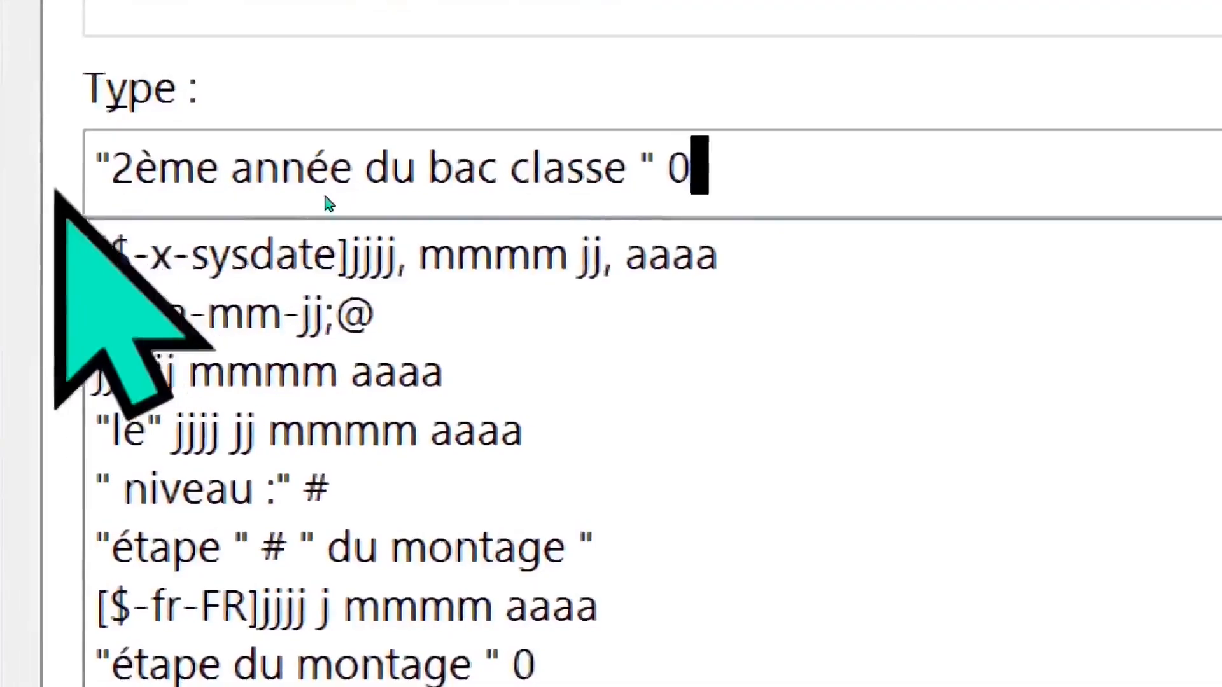
pyautogui.moveTo(156, 171); pyautogui.dragTo(738, 165)
pyautogui.click(712, 165)
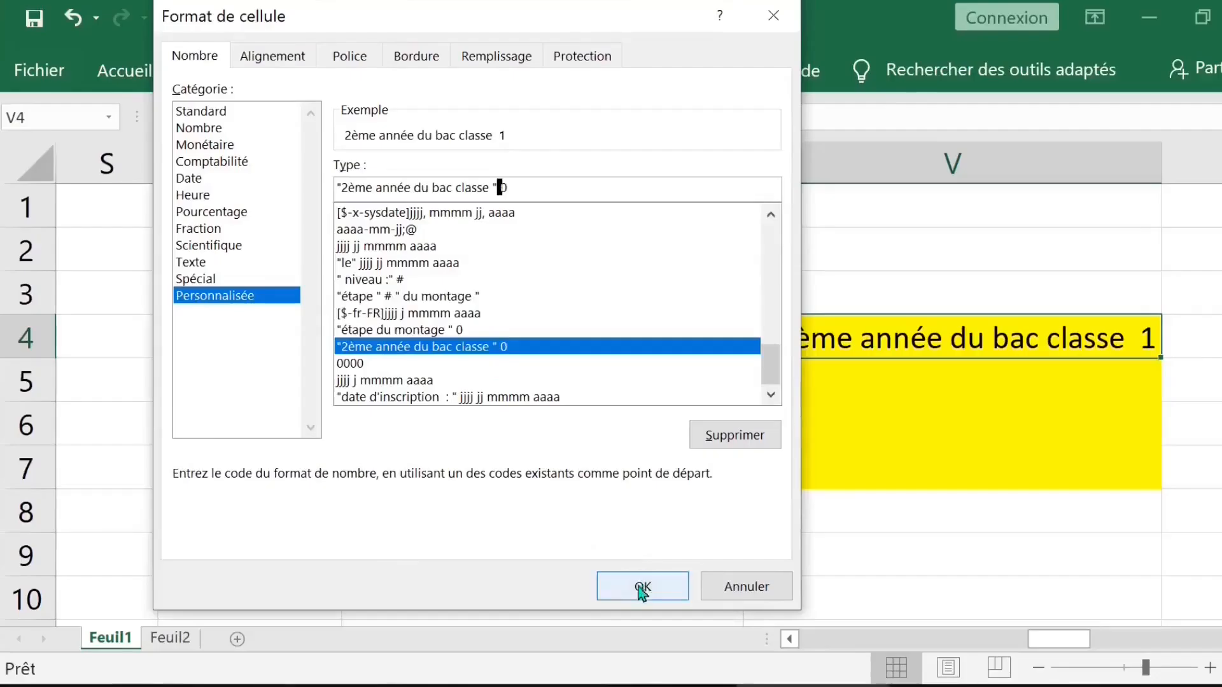
pyautogui.click(637, 581)
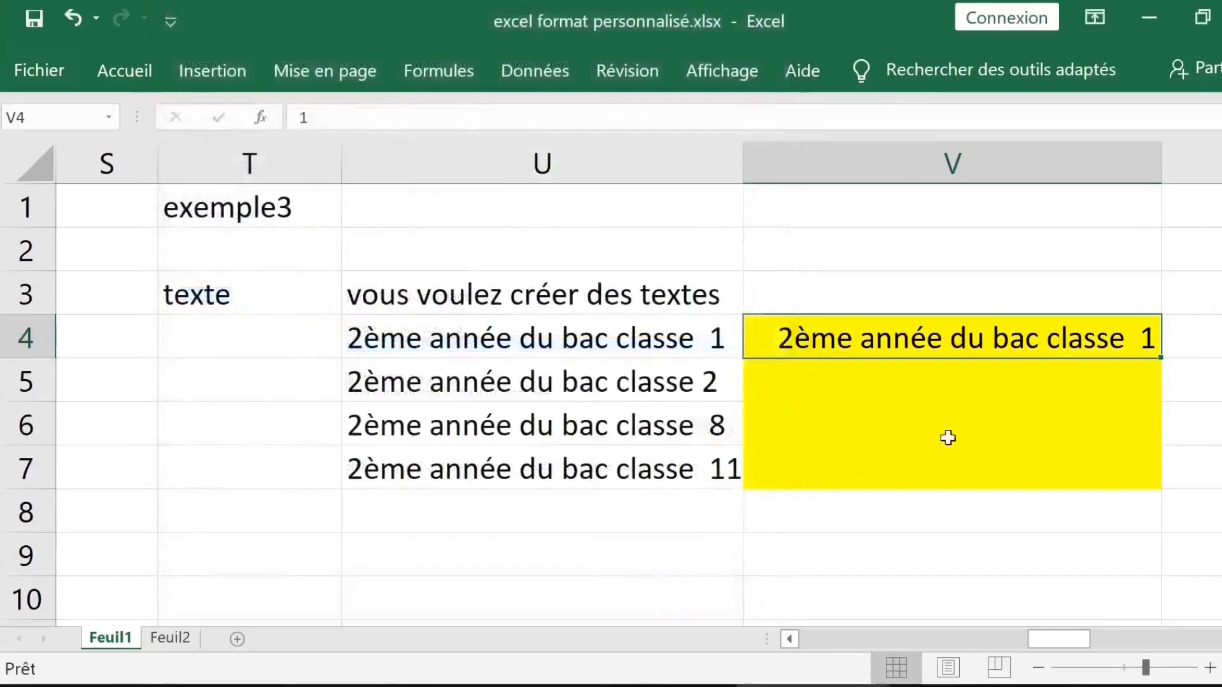
# Enter the plain numbers 2, 8 and 11 in V5:V7 of the exemple3 table
pyautogui.click(954, 389)
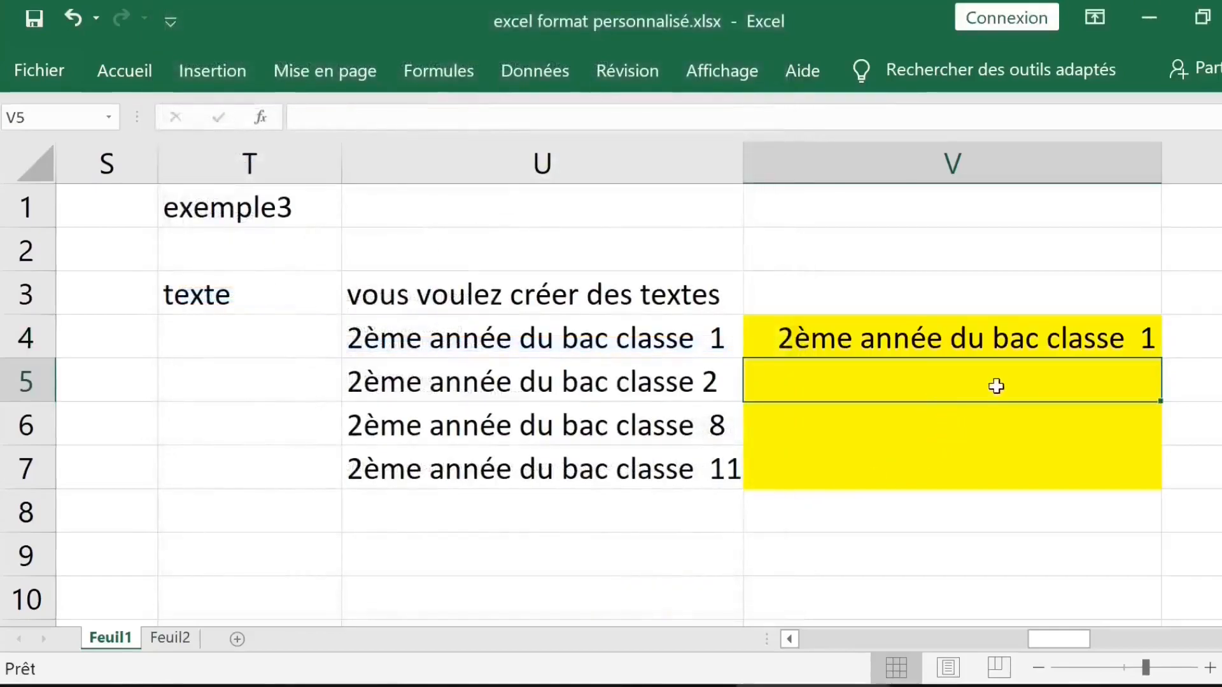
pyautogui.write('2')
pyautogui.press('Return')
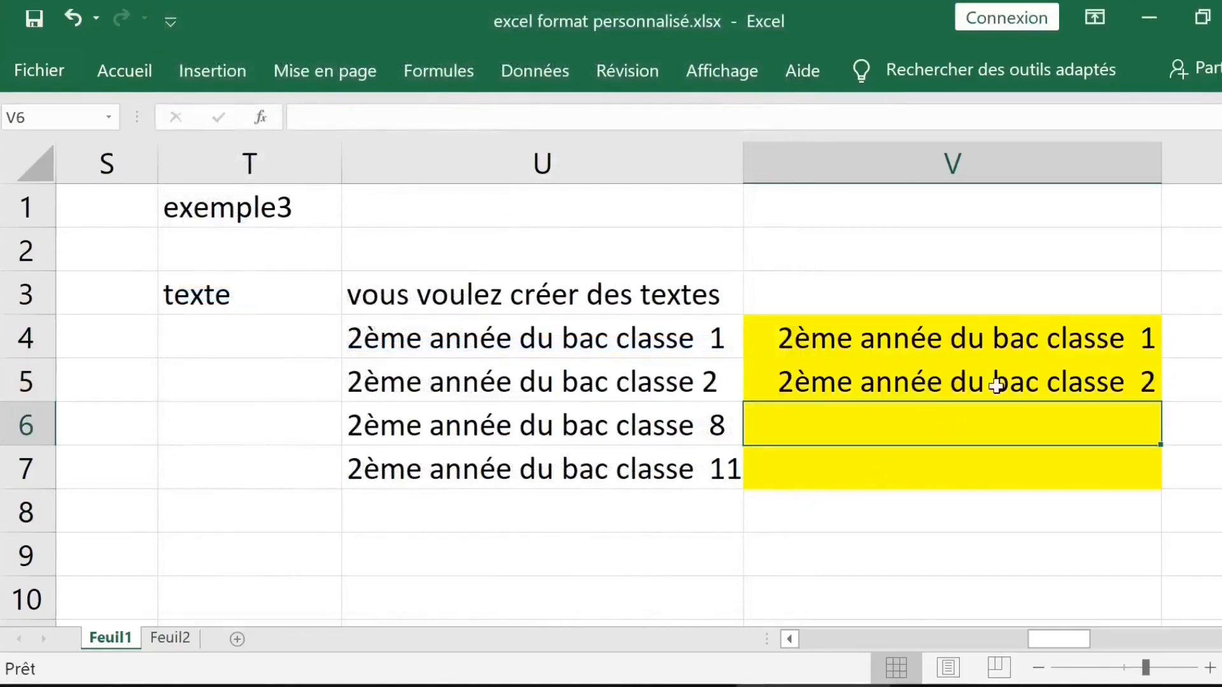
pyautogui.write('8')
pyautogui.press('Return')
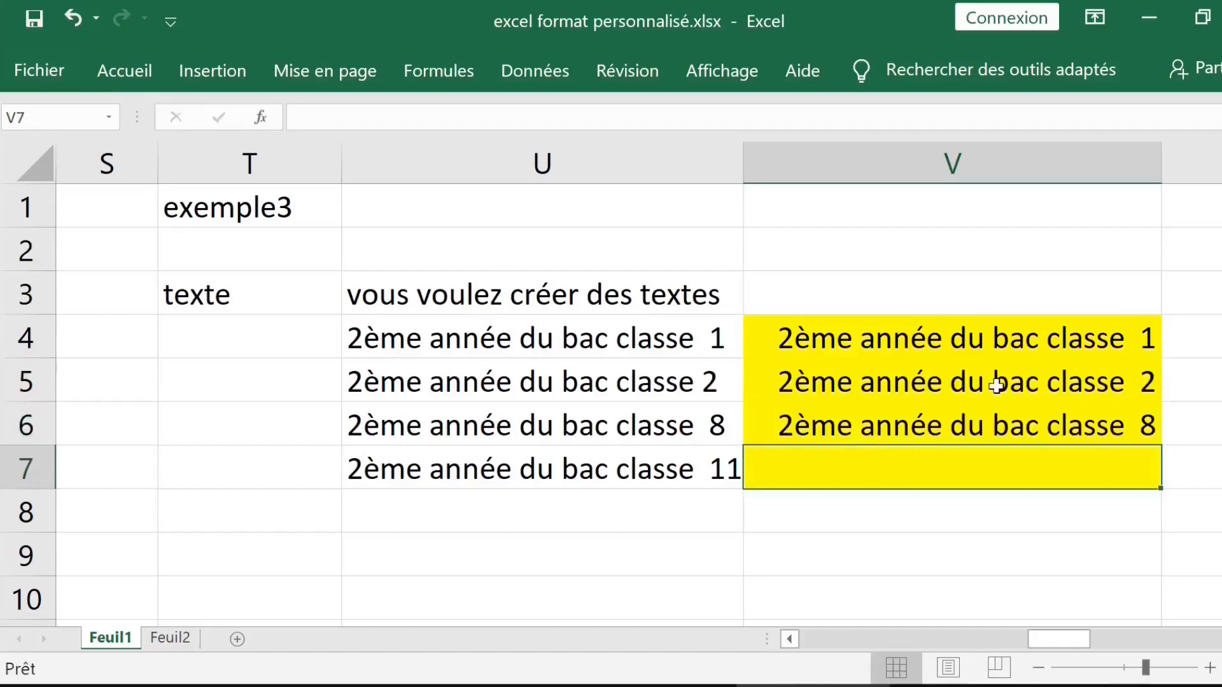
pyautogui.write('11')
pyautogui.press('Return')
# Replace the number in V5 with 5
pyautogui.click(996, 384)
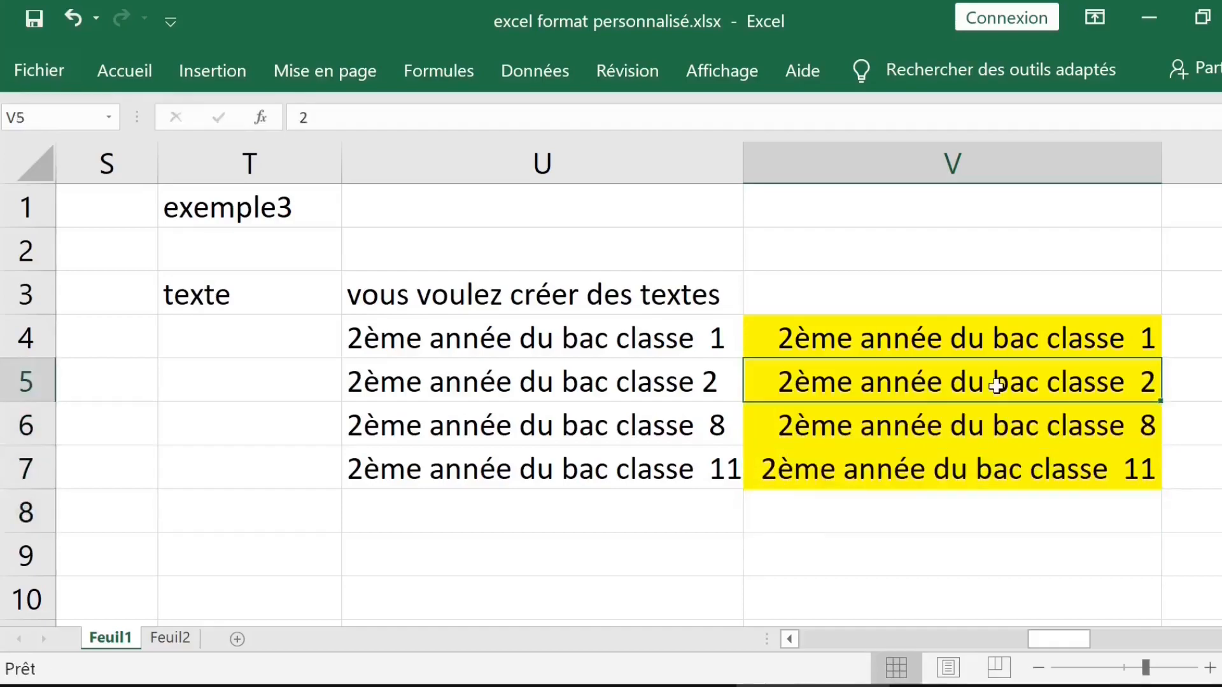
pyautogui.write('5')
pyautogui.press('Return')
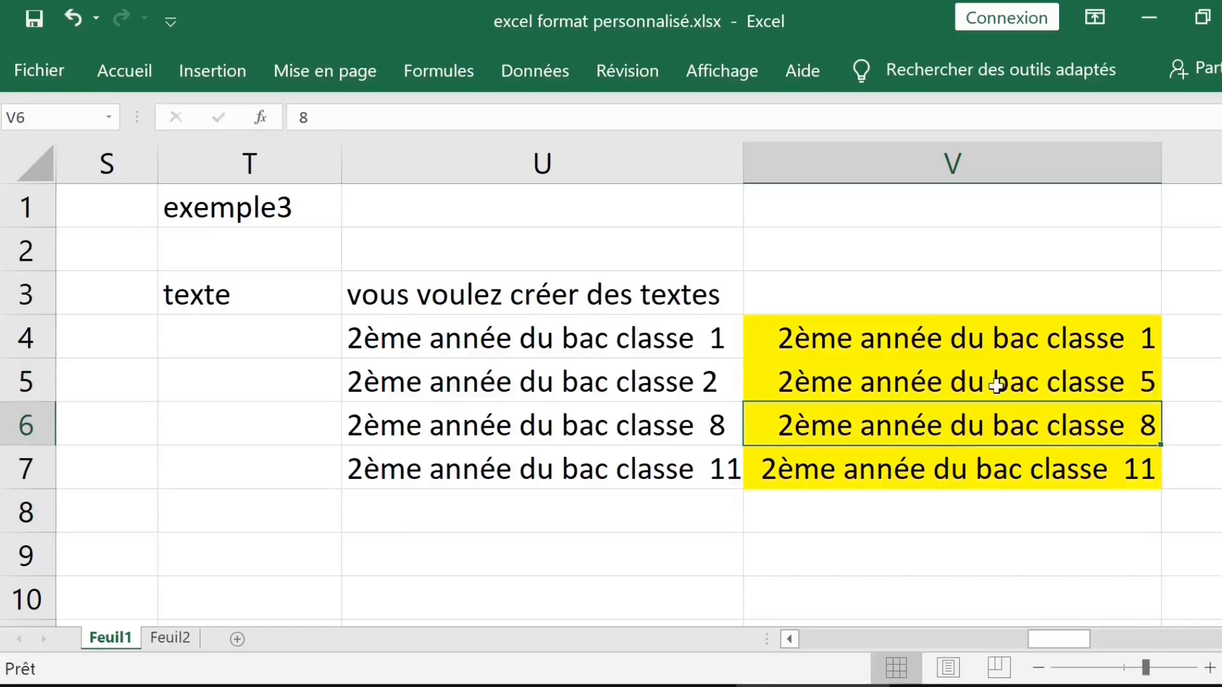